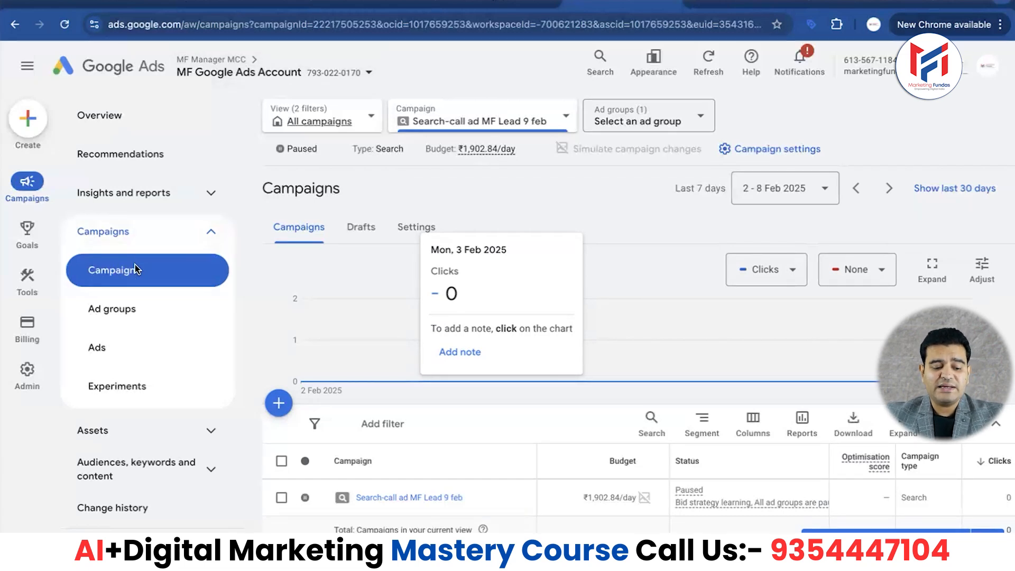
- Start a new campaign from the campaigns overview and hide the notice about no ads running
{"action": "left_click", "coordinate": [279, 403]}
{"action": "left_click", "coordinate": [289, 415]}
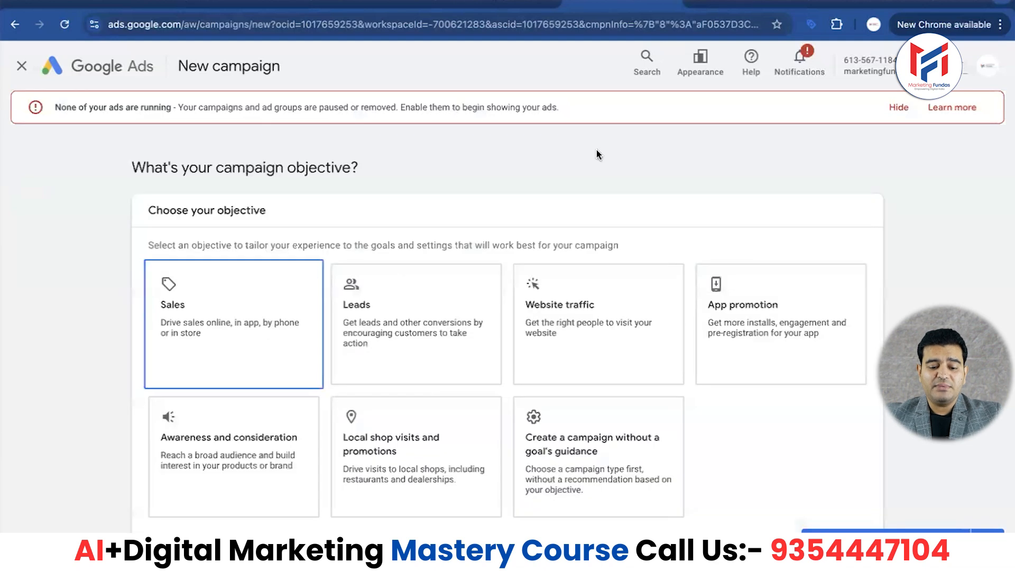
{"action": "left_click", "coordinate": [898, 107]}
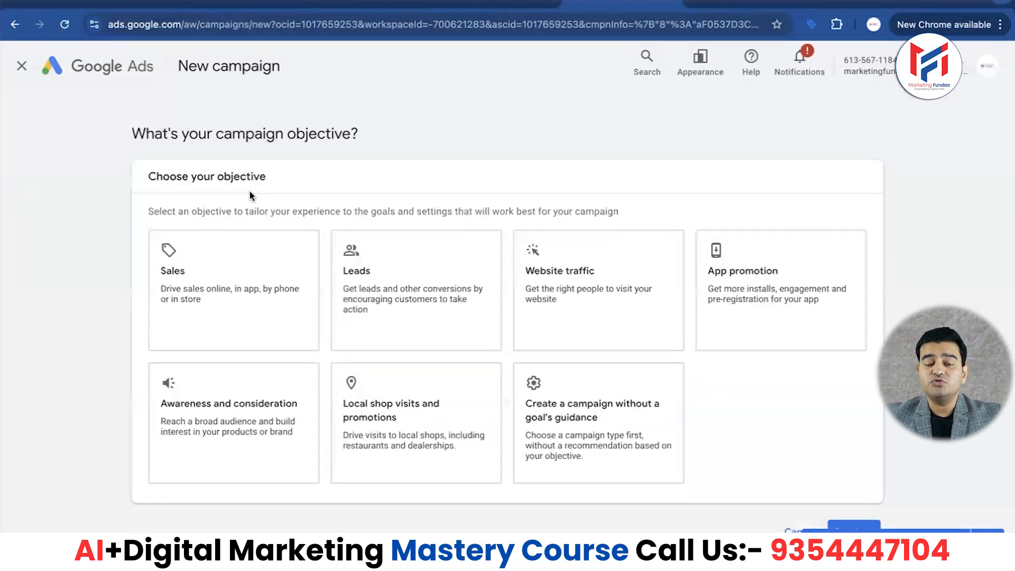
- Choose to create a campaign without a goal's guidance and select Search as the campaign type
{"action": "left_click", "coordinate": [609, 403]}
{"action": "scroll", "coordinate": [100, 414], "scroll_direction": "down", "scroll_amount": 5}
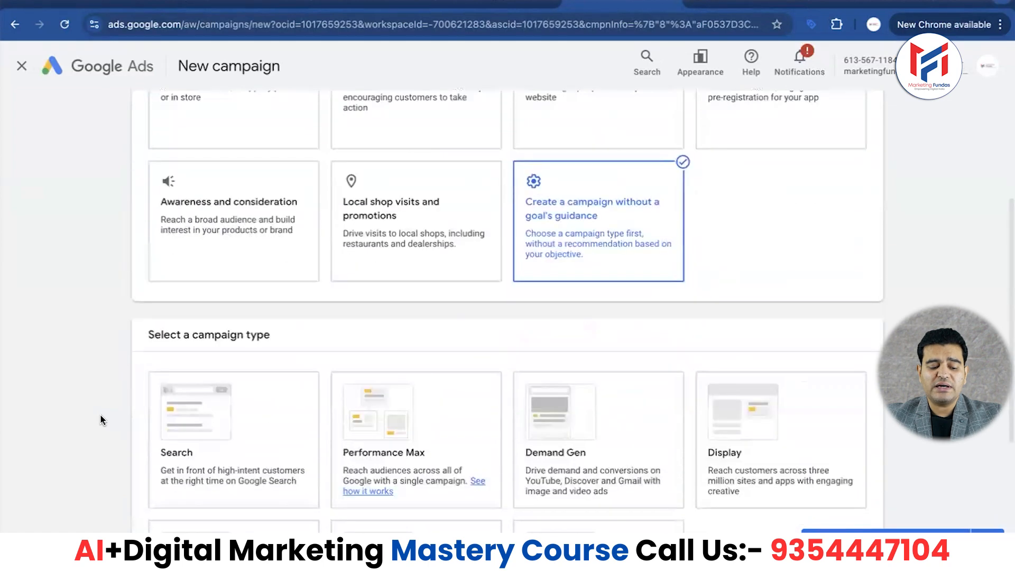
{"action": "left_click", "coordinate": [212, 289]}
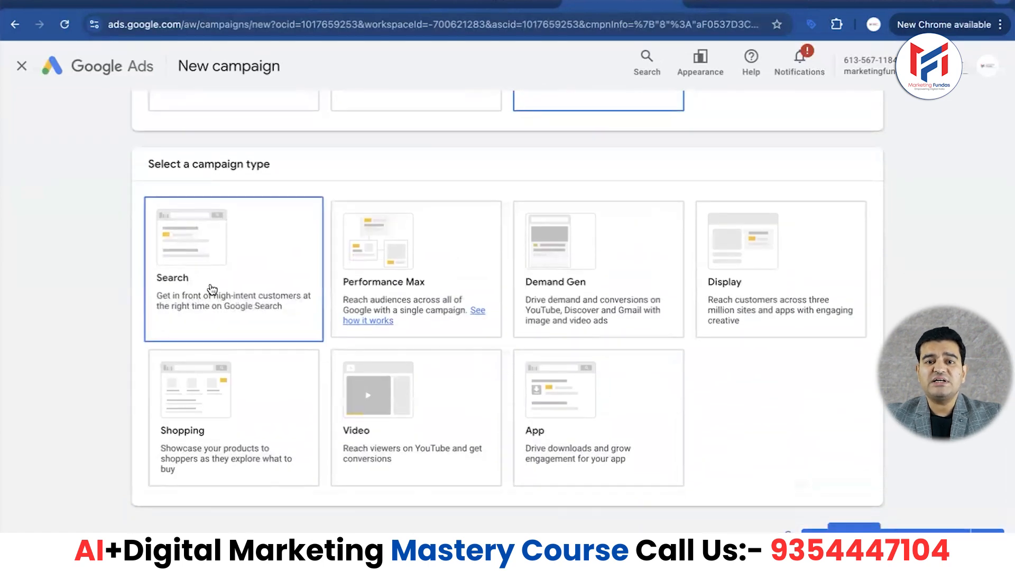
{"action": "scroll", "coordinate": [63, 323], "scroll_direction": "down", "scroll_amount": 4}
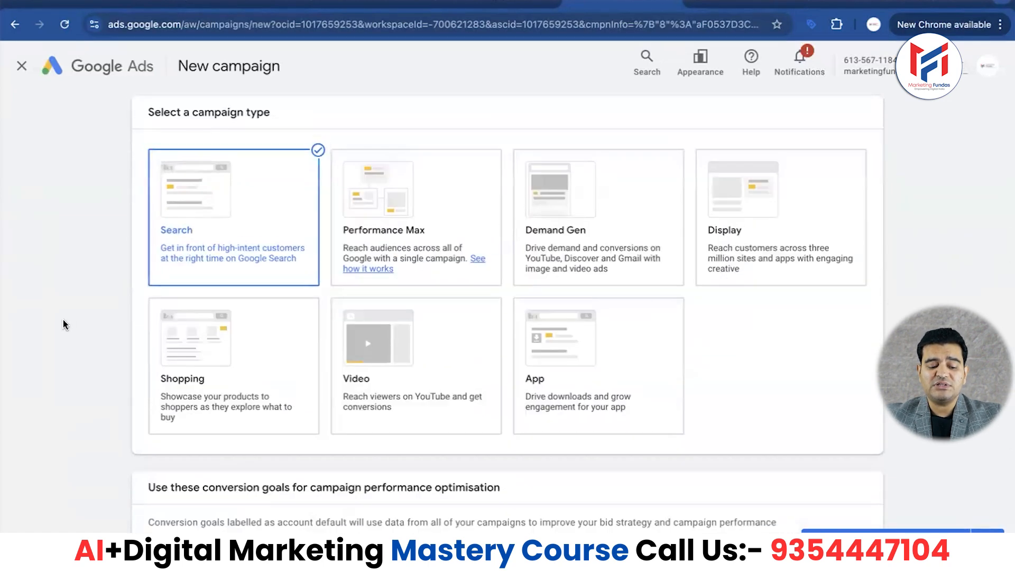
- Remove the "Submit lead forms" conversion goal from this campaign and continue with only phone call leads
{"action": "scroll", "coordinate": [64, 324], "scroll_direction": "down", "scroll_amount": 2}
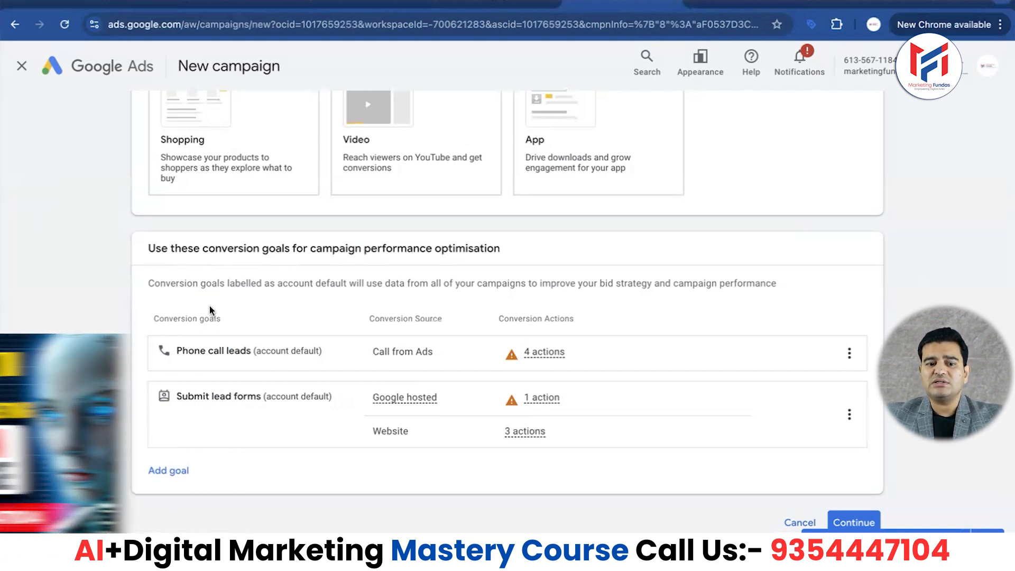
{"action": "mouse_move", "coordinate": [576, 353]}
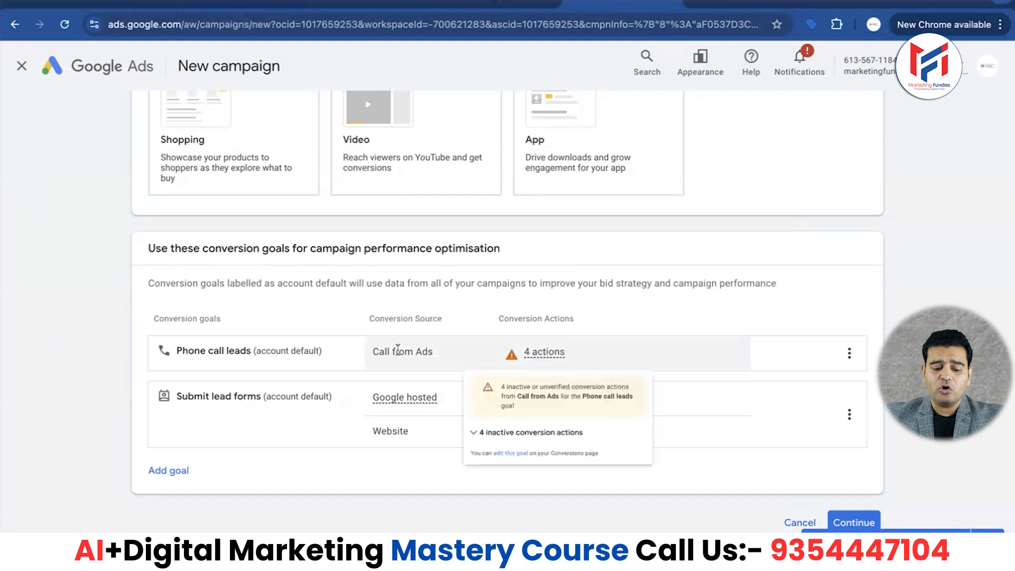
{"action": "left_click", "coordinate": [850, 414]}
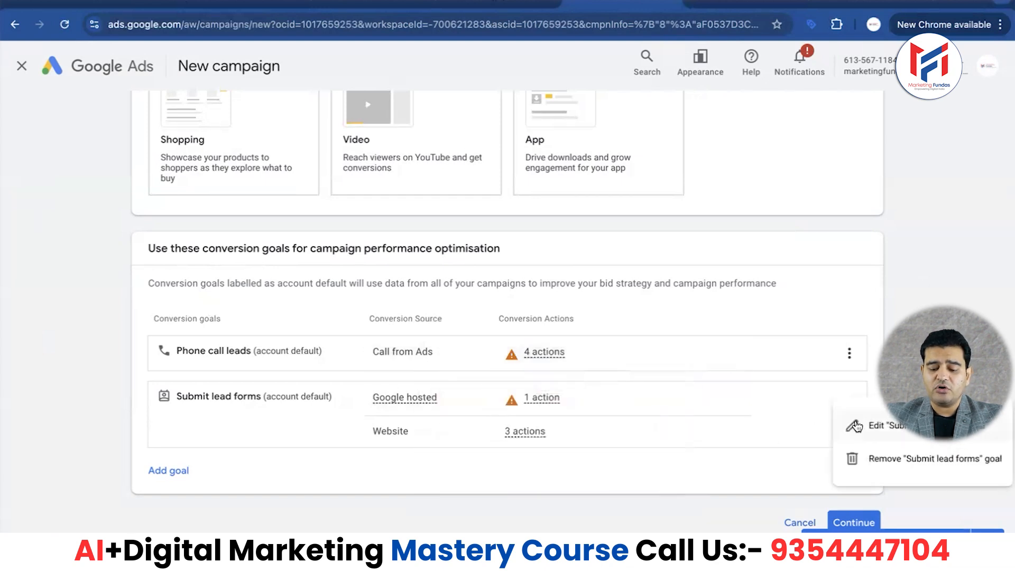
{"action": "left_click", "coordinate": [853, 458]}
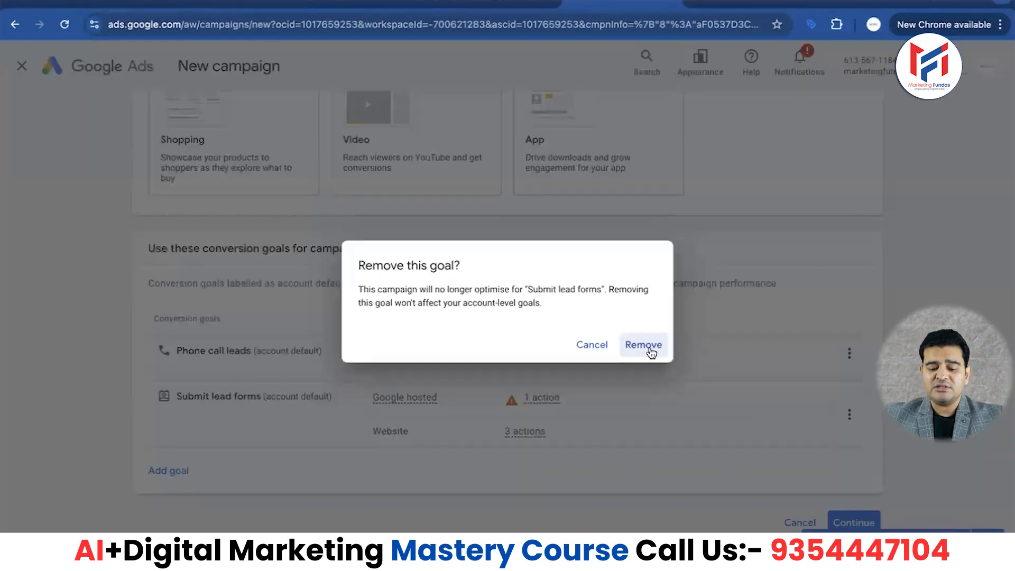
{"action": "left_click", "coordinate": [651, 347]}
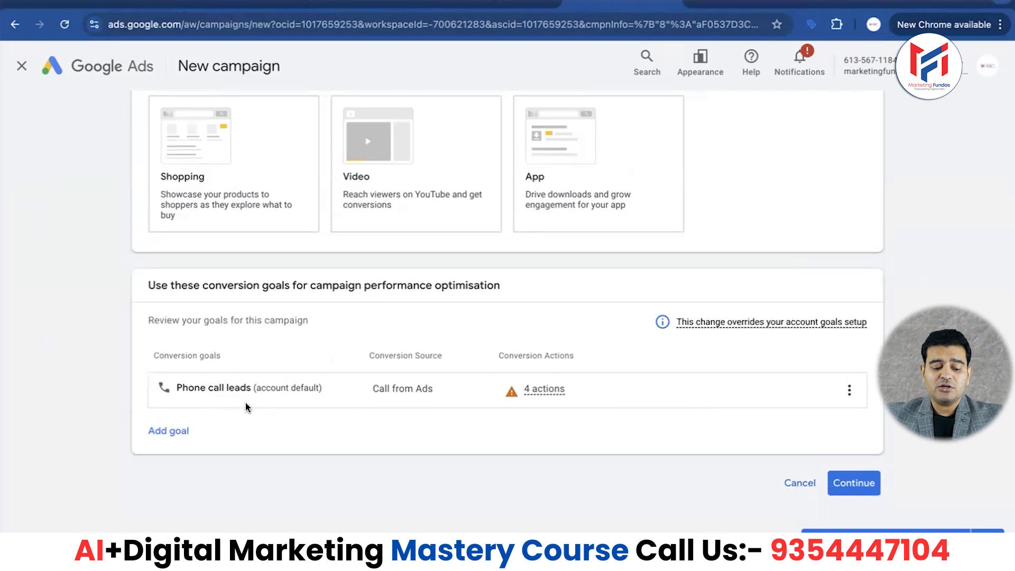
{"action": "left_click", "coordinate": [849, 478]}
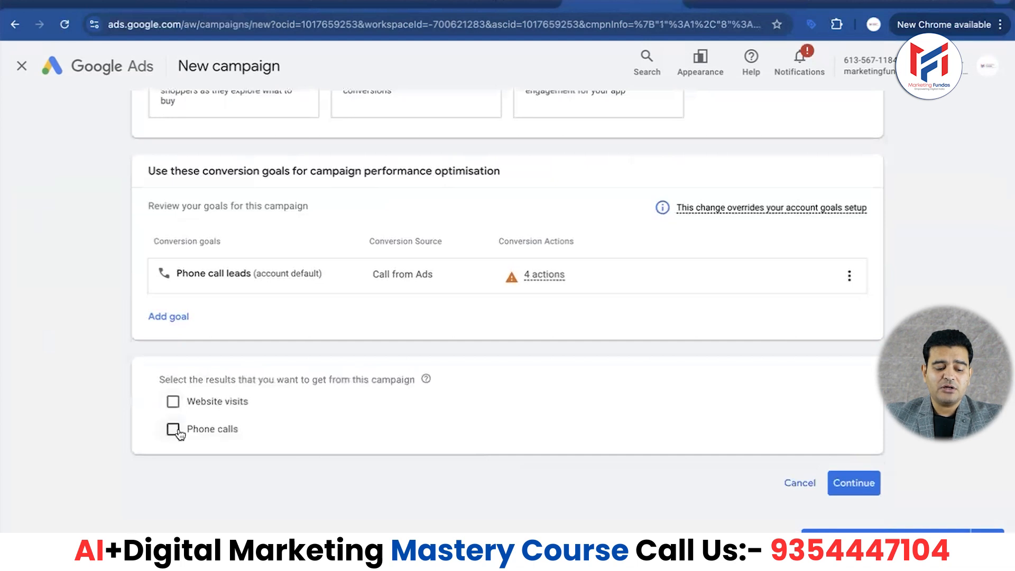
- Select phone calls as the result wanted from the campaign, with India as the phone number's country
{"action": "left_click", "coordinate": [173, 429]}
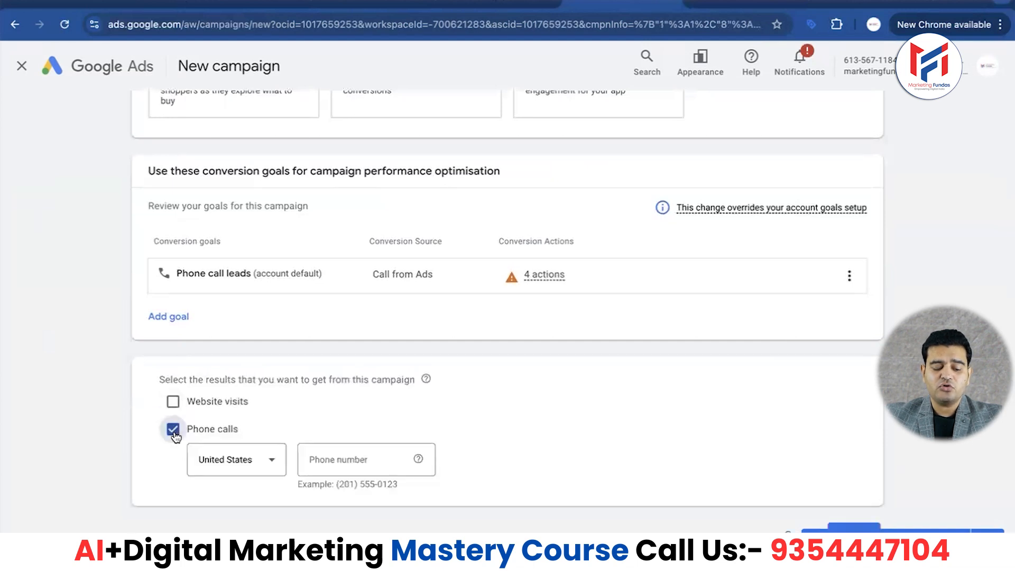
{"action": "left_click", "coordinate": [274, 462]}
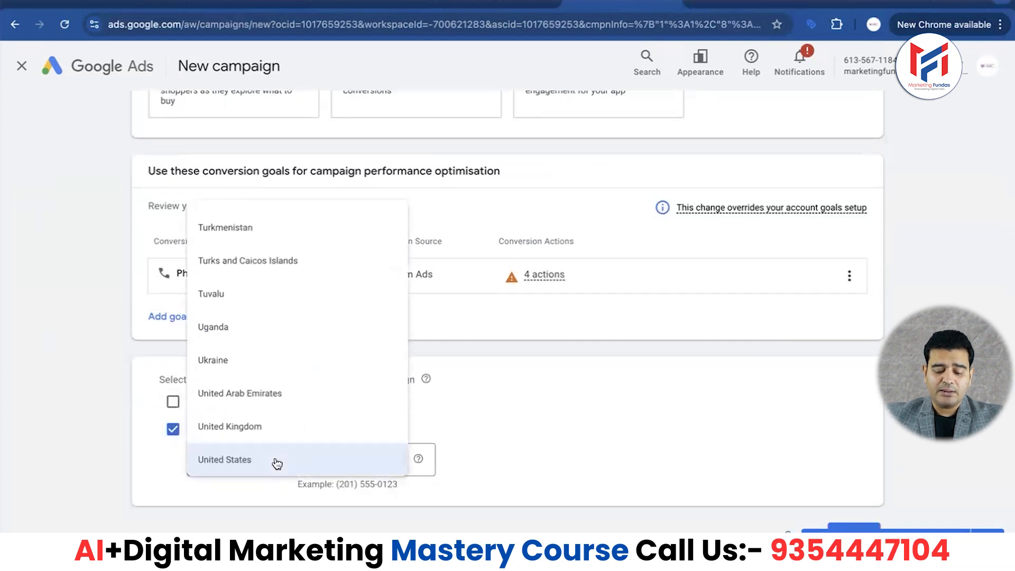
{"action": "scroll", "coordinate": [276, 463], "scroll_direction": "down", "scroll_amount": 5}
{"action": "scroll", "coordinate": [270, 419], "scroll_direction": "down", "scroll_amount": 1}
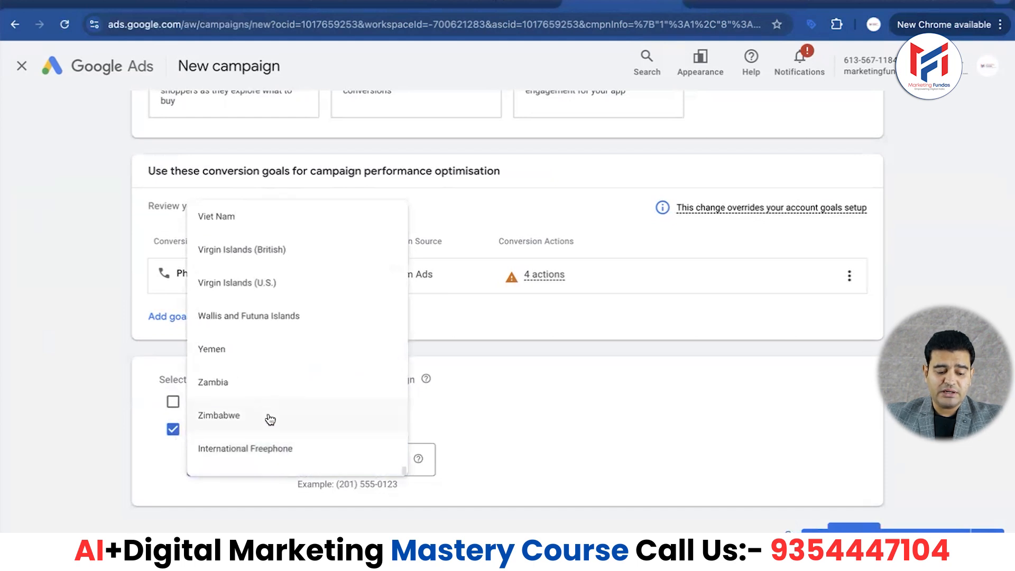
{"action": "scroll", "coordinate": [270, 419], "scroll_direction": "up", "scroll_amount": 20}
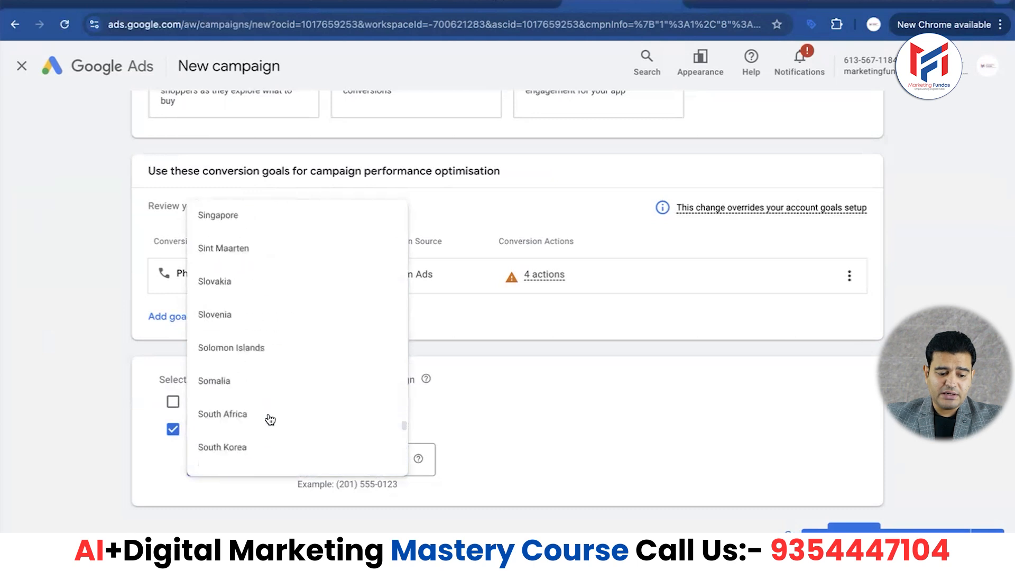
{"action": "scroll", "coordinate": [270, 419], "scroll_direction": "up", "scroll_amount": 20}
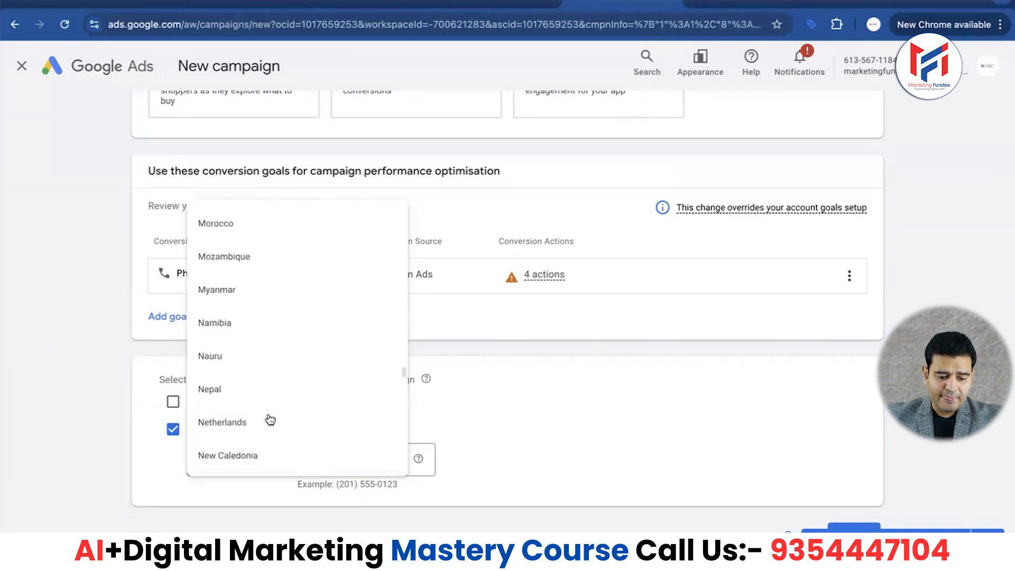
{"action": "scroll", "coordinate": [271, 419], "scroll_direction": "up", "scroll_amount": 20}
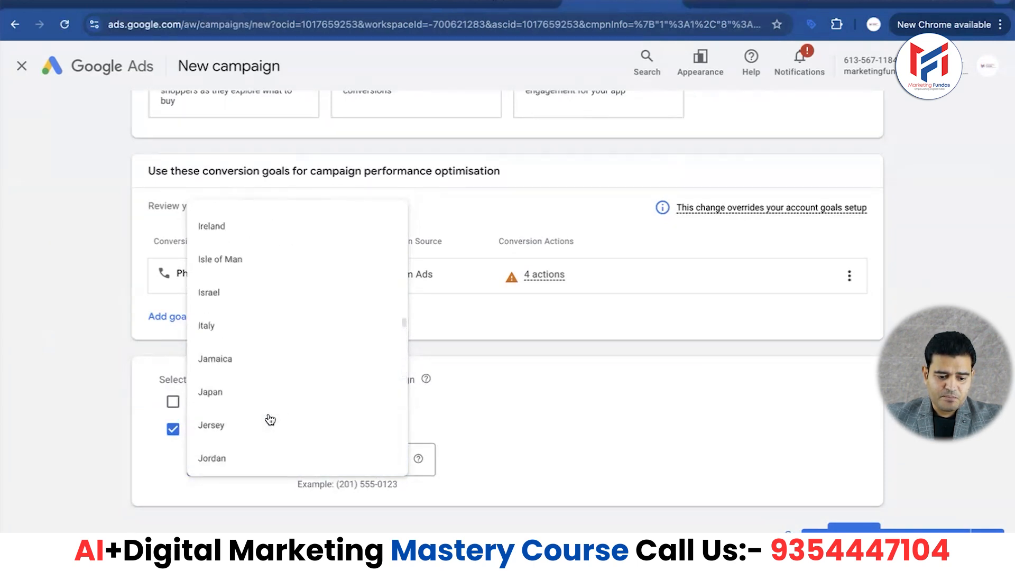
{"action": "scroll", "coordinate": [269, 418], "scroll_direction": "down", "scroll_amount": 5}
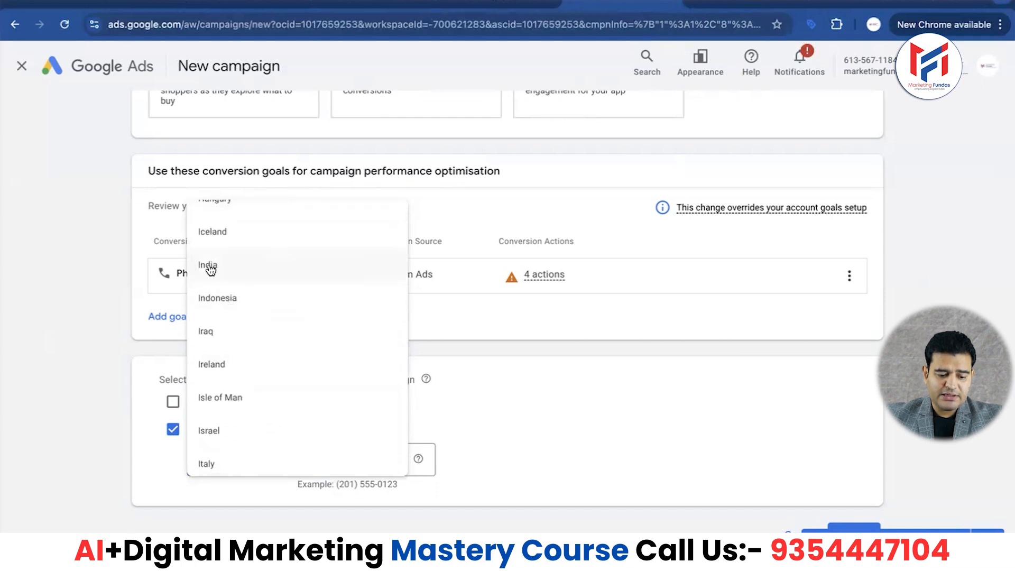
{"action": "left_click", "coordinate": [225, 269]}
- Enter the business phone number for the phone calls result and continue to the campaign name
{"action": "left_click", "coordinate": [357, 455]}
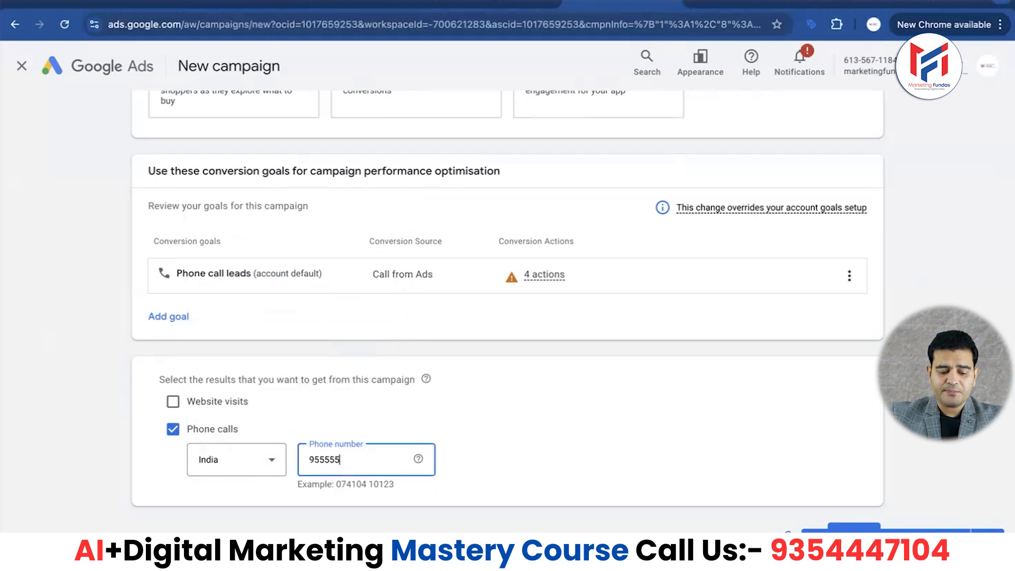
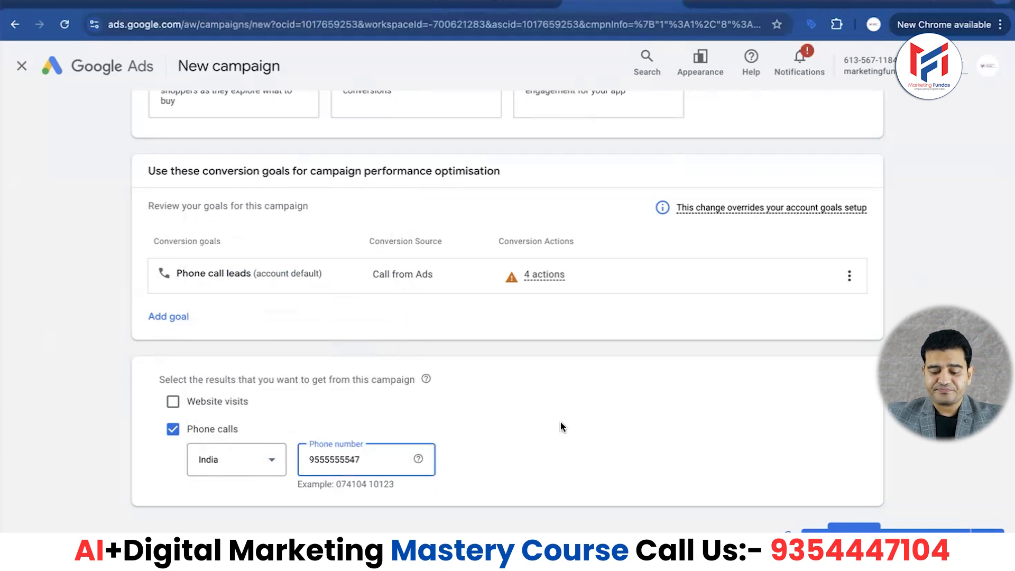
{"action": "scroll", "coordinate": [581, 426], "scroll_direction": "down", "scroll_amount": 1}
{"action": "left_click", "coordinate": [853, 482]}
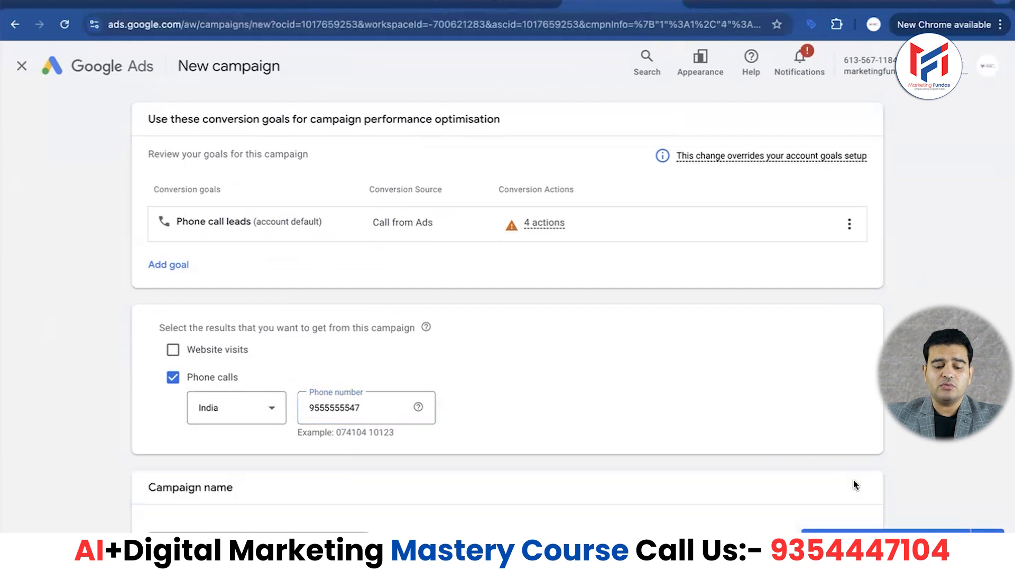
- Name the campaign "Search-call ads mf leads 9 feb" and continue by starting new instead of finishing the saved draft
{"action": "scroll", "coordinate": [7, 424], "scroll_direction": "down", "scroll_amount": 3}
{"action": "left_click", "coordinate": [231, 396]}
{"action": "key", "text": "BackSpace"}
{"action": "type", "text": "cal"}
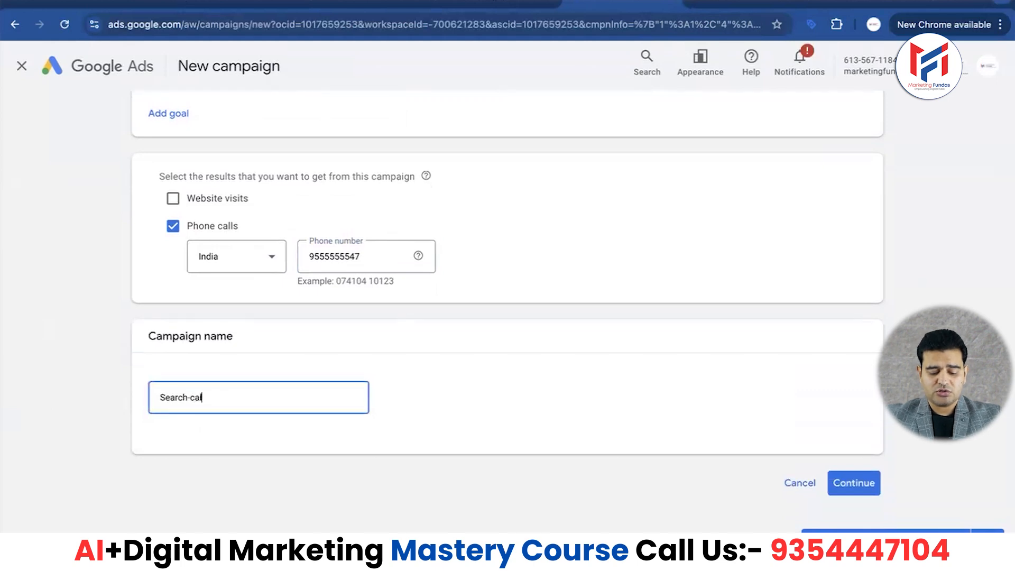
{"action": "type", "text": "l ads m"}
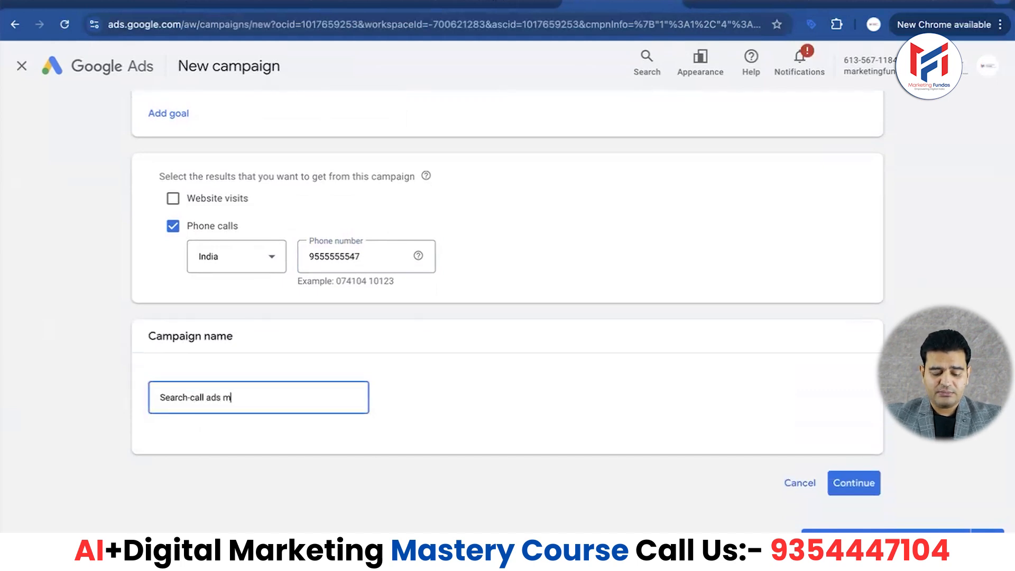
{"action": "type", "text": "f "}
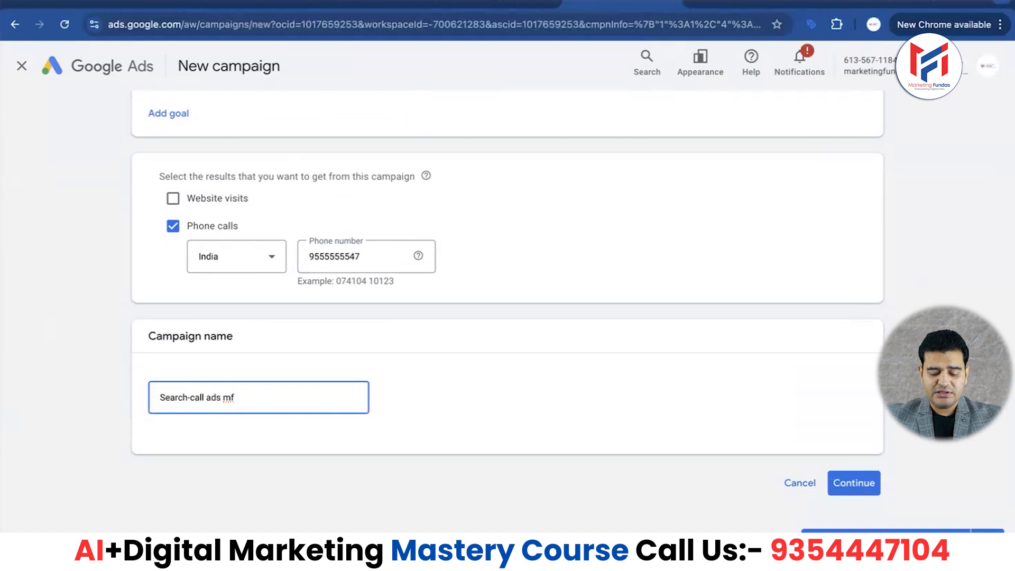
{"action": "type", "text": "leads 9"}
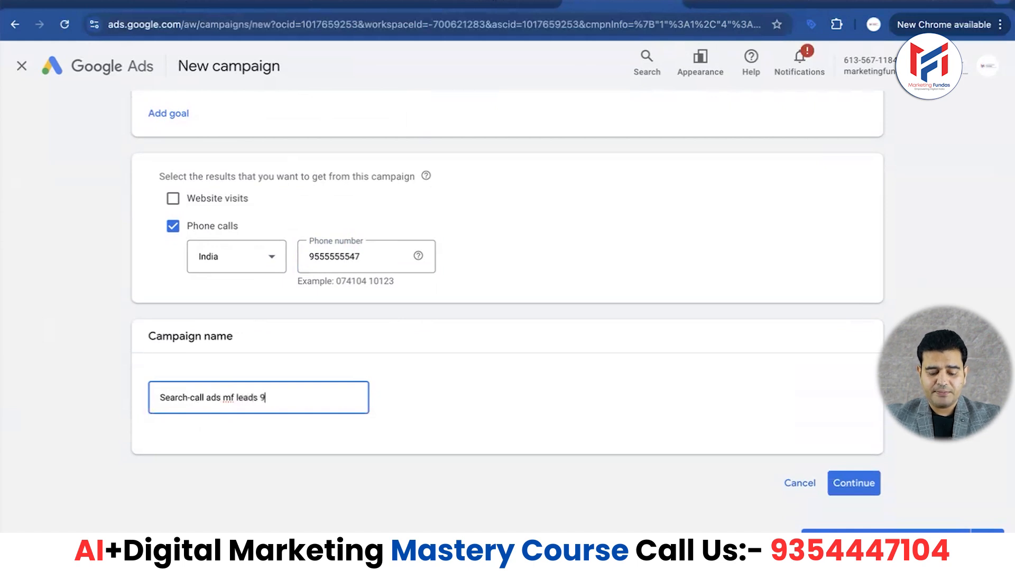
{"action": "type", "text": " feb"}
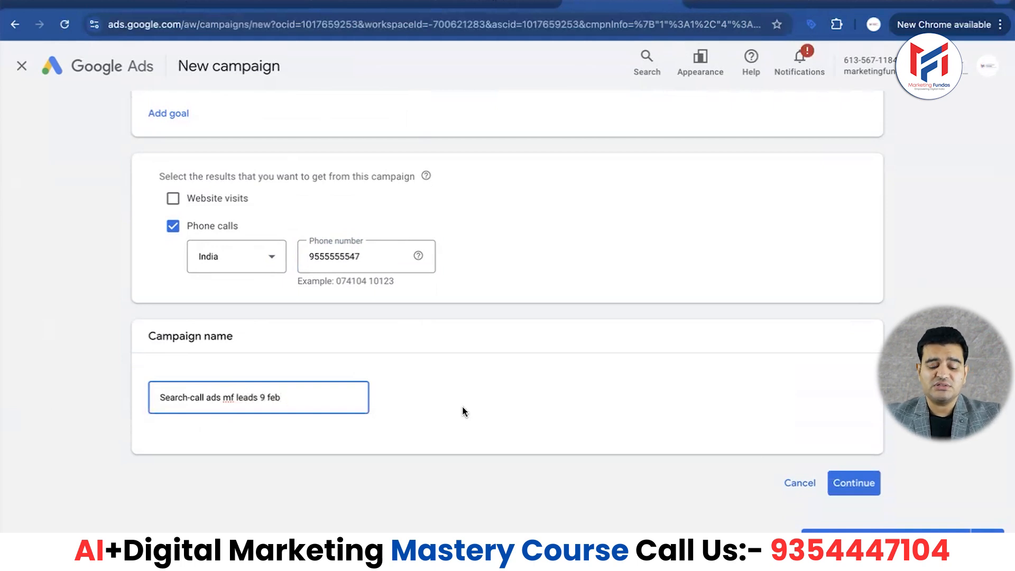
{"action": "left_click", "coordinate": [851, 487]}
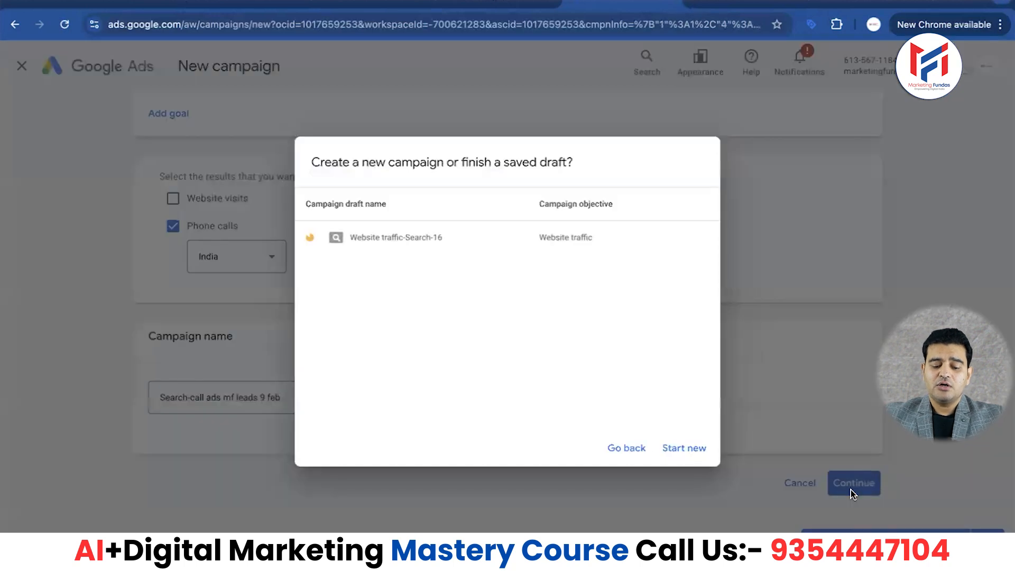
{"action": "left_click", "coordinate": [690, 448]}
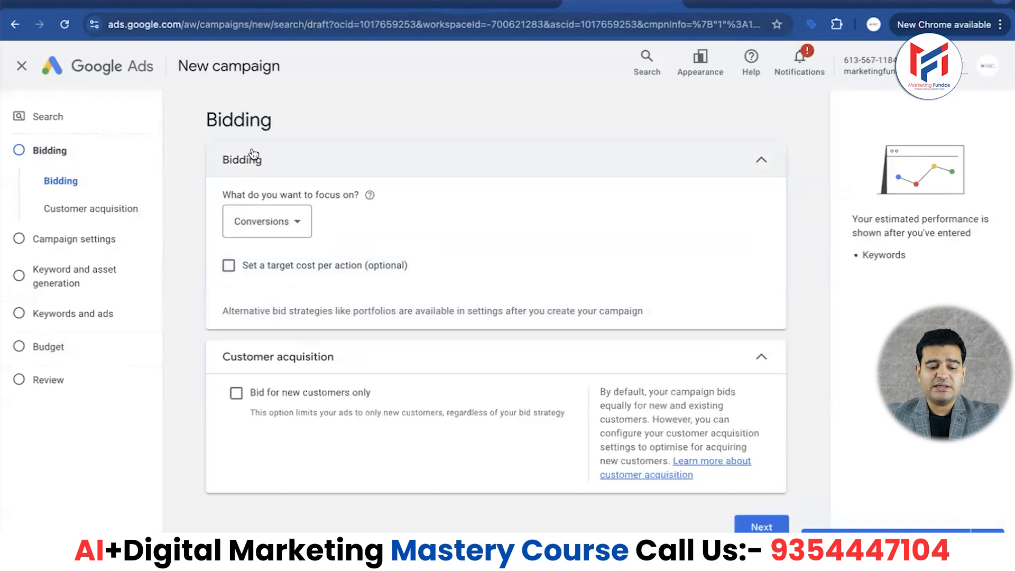
- Review the bidding focus options and keep Conversions as the focus
{"action": "left_click", "coordinate": [297, 222]}
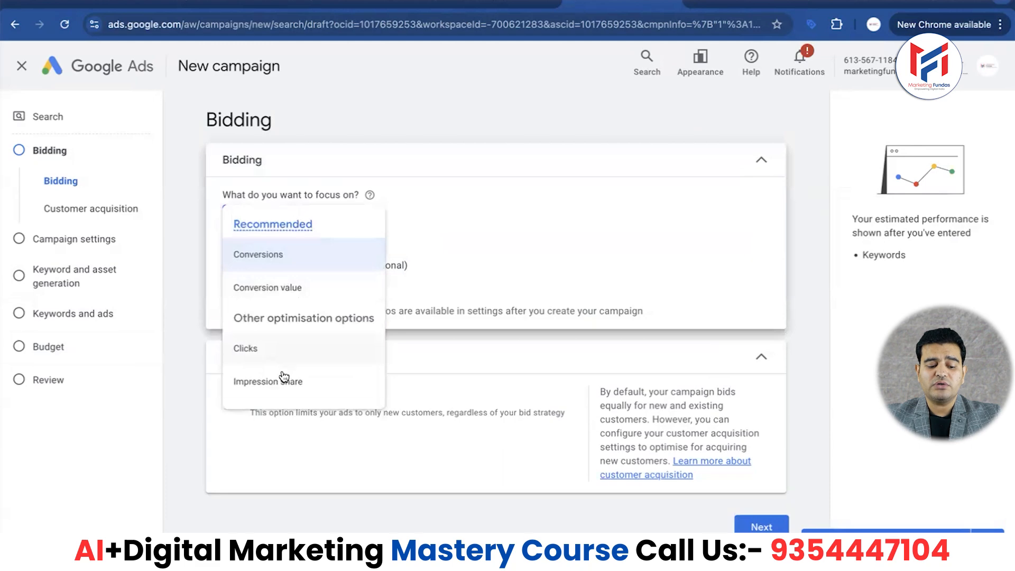
{"action": "mouse_move", "coordinate": [288, 383]}
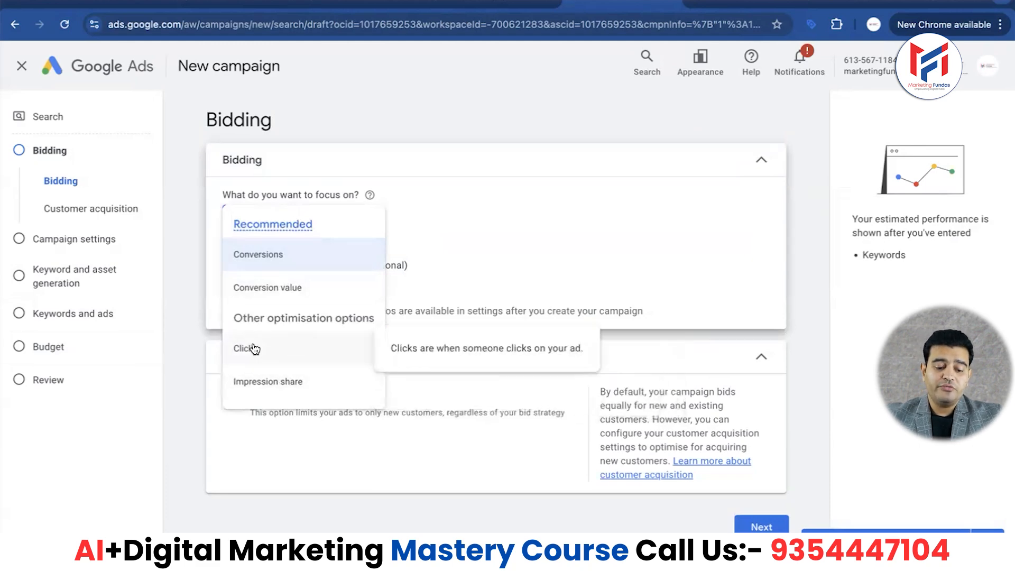
{"action": "mouse_move", "coordinate": [284, 254]}
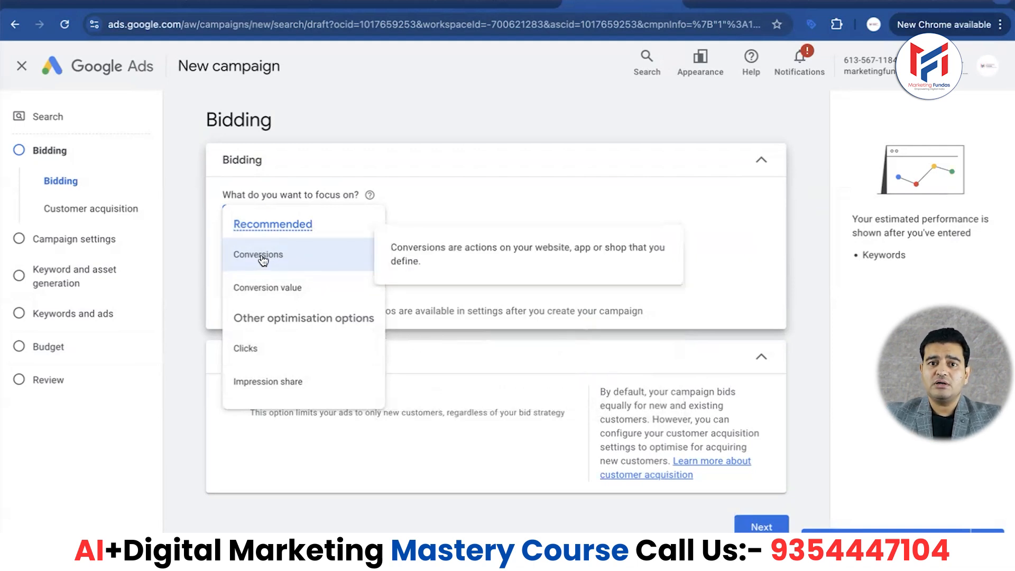
{"action": "left_click", "coordinate": [263, 258]}
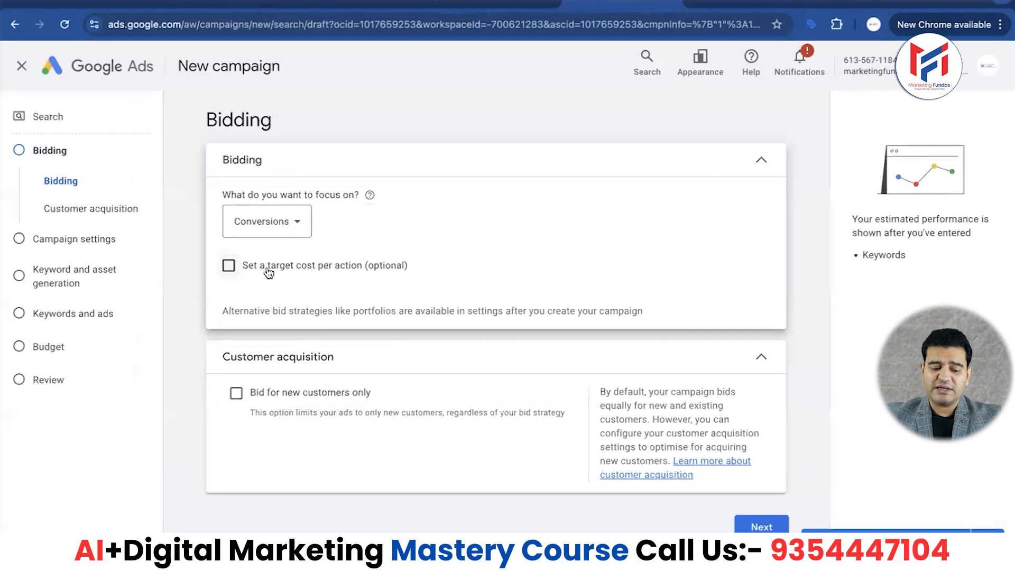
{"action": "left_click", "coordinate": [229, 265]}
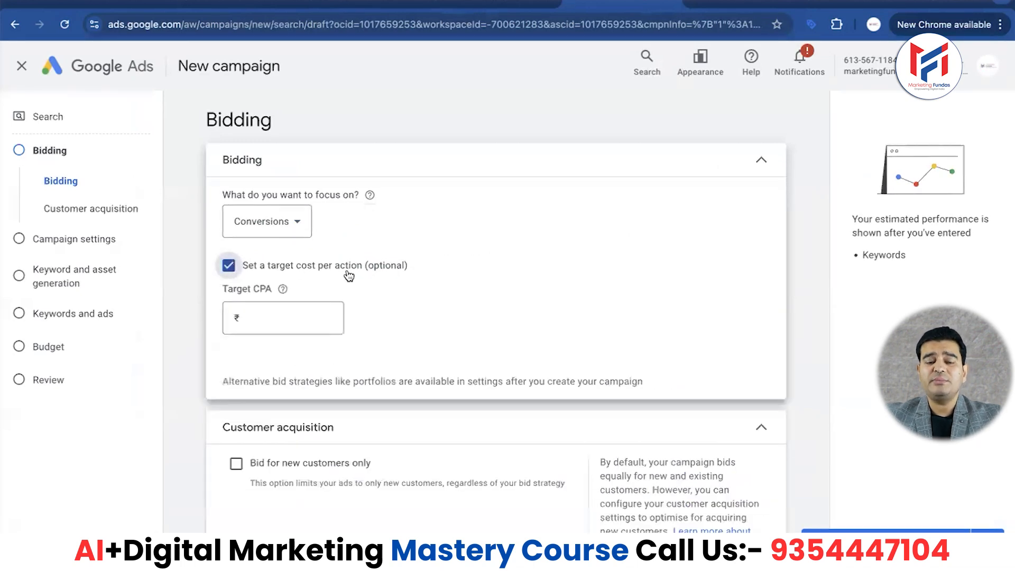
{"action": "left_click", "coordinate": [295, 320]}
{"action": "type", "text": "100"}
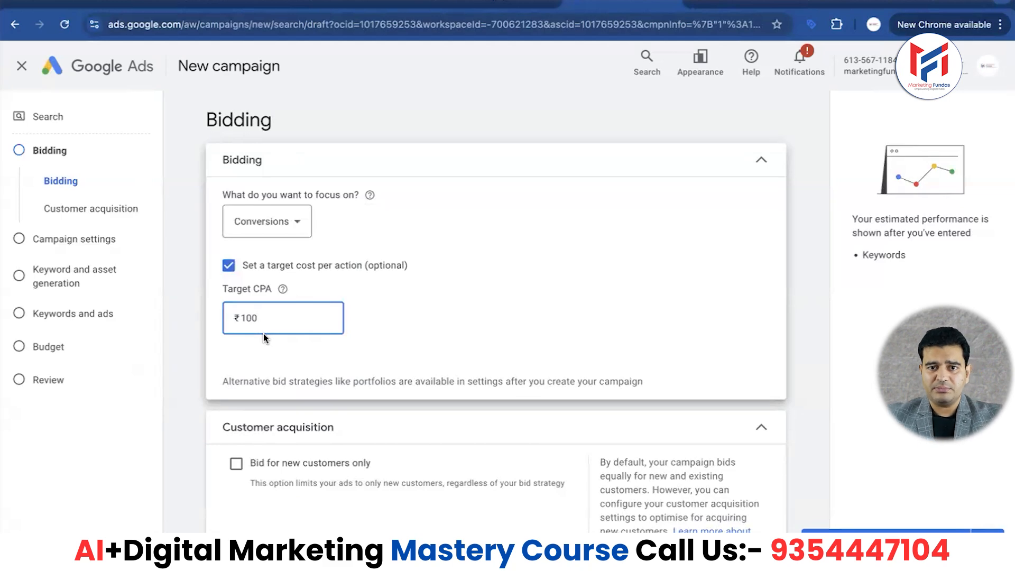
{"action": "key", "text": "BackSpace"}
{"action": "key", "text": "BackSpace"}
{"action": "key", "text": "BackSpace"}
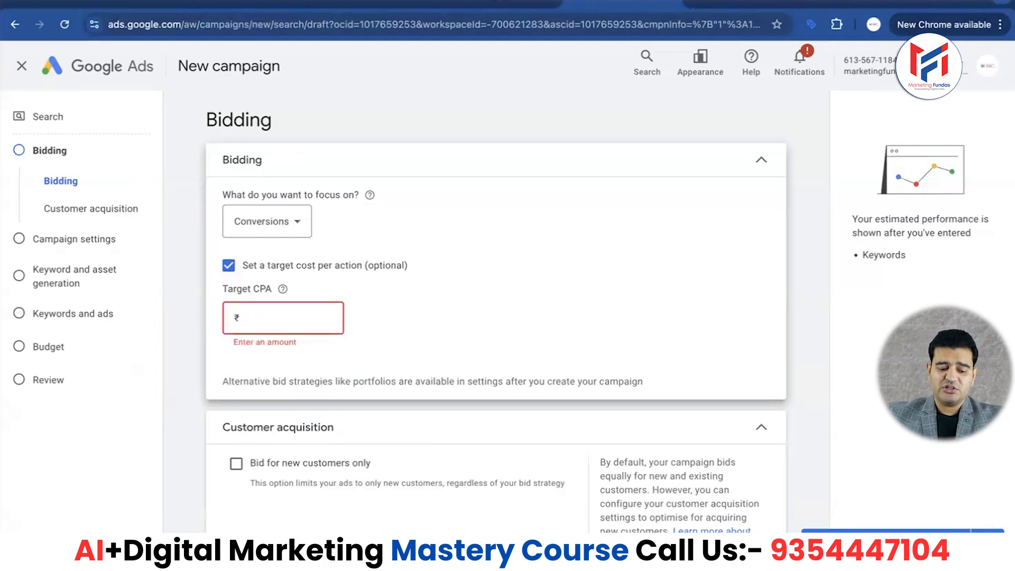
{"action": "left_click", "coordinate": [228, 268]}
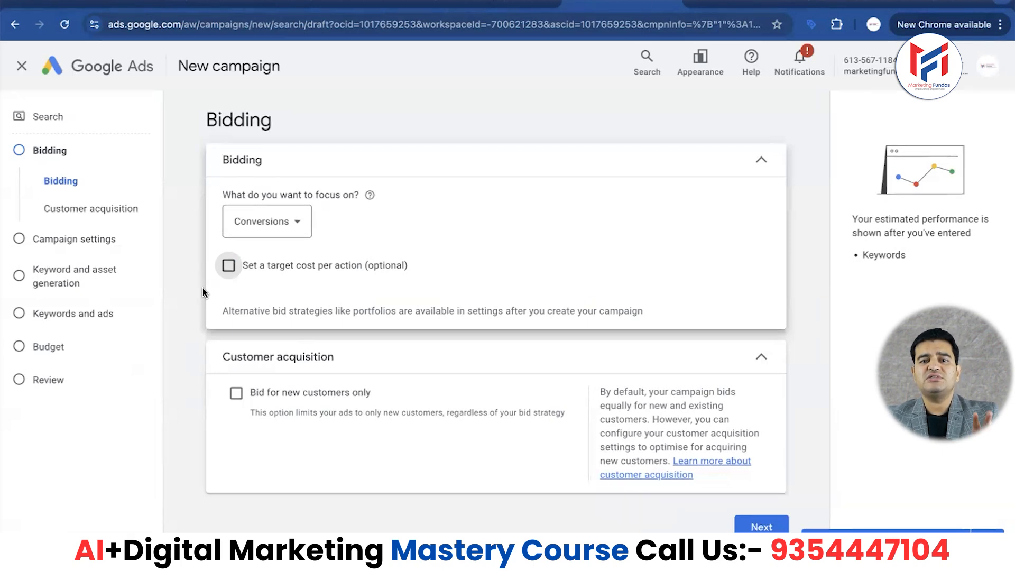
- Continue to the campaign settings and exclude both the Google search partners network and the Google Display Network
{"action": "scroll", "coordinate": [418, 403], "scroll_direction": "down", "scroll_amount": 1}
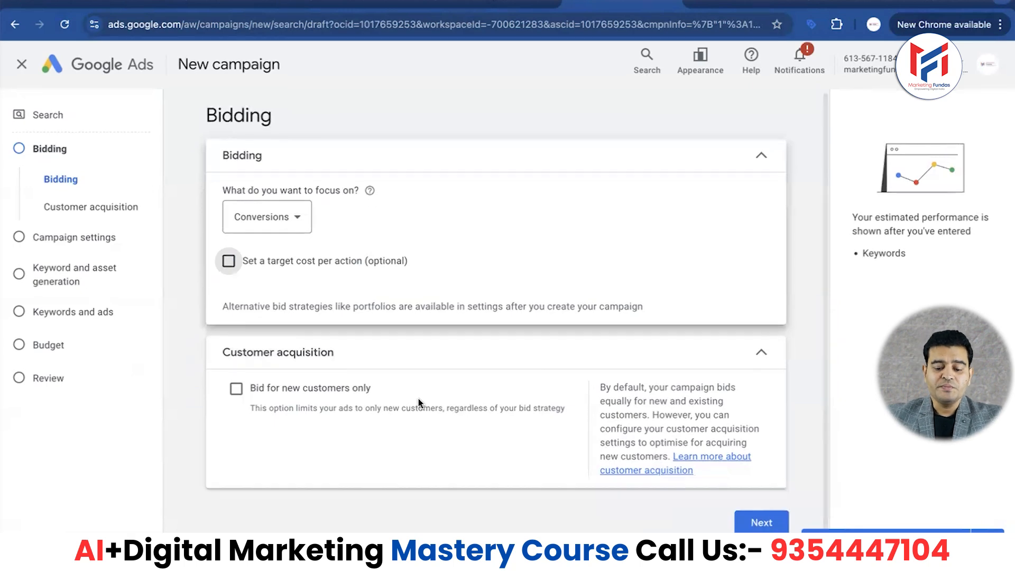
{"action": "left_click", "coordinate": [762, 525]}
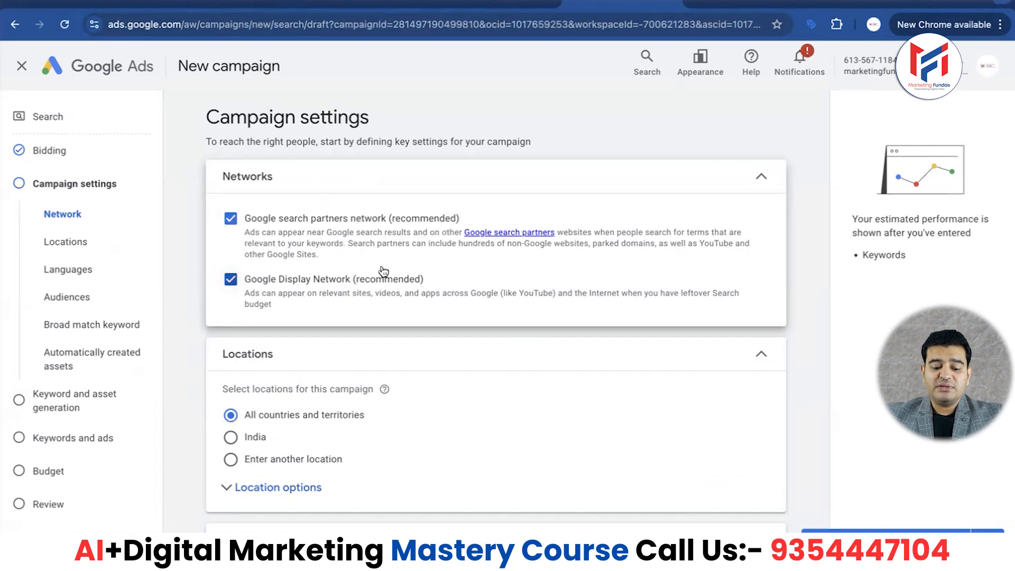
{"action": "left_click", "coordinate": [230, 218]}
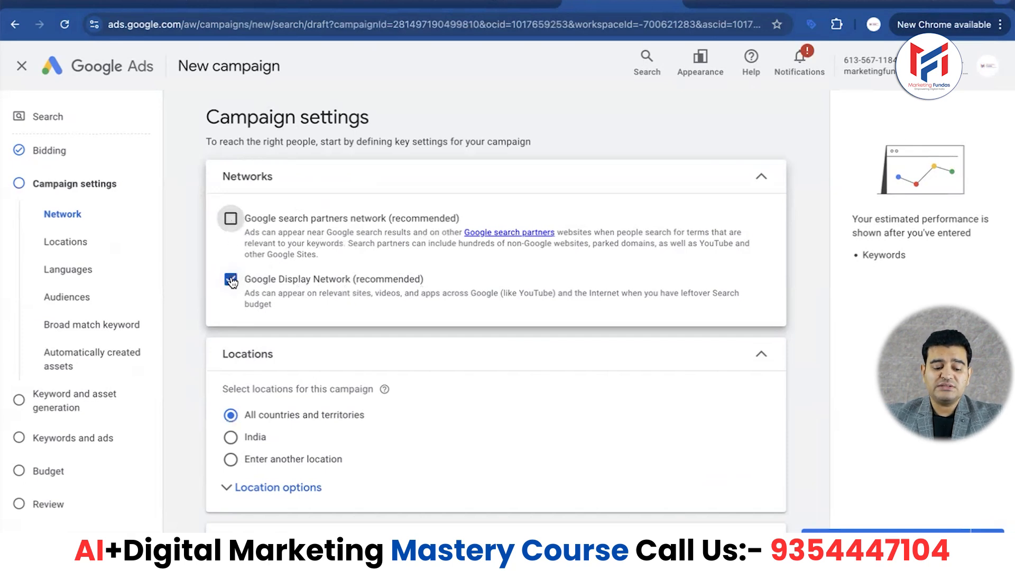
{"action": "left_click", "coordinate": [230, 336]}
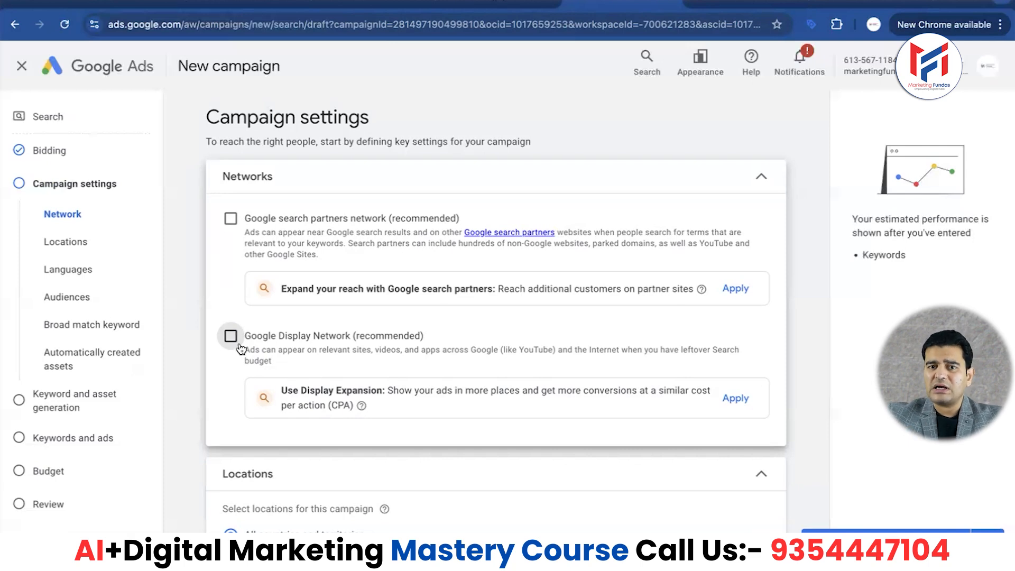
- Choose to enter another location and, through the advanced location search, include Delhi, India (union territory)
{"action": "scroll", "coordinate": [238, 348], "scroll_direction": "down", "scroll_amount": 5}
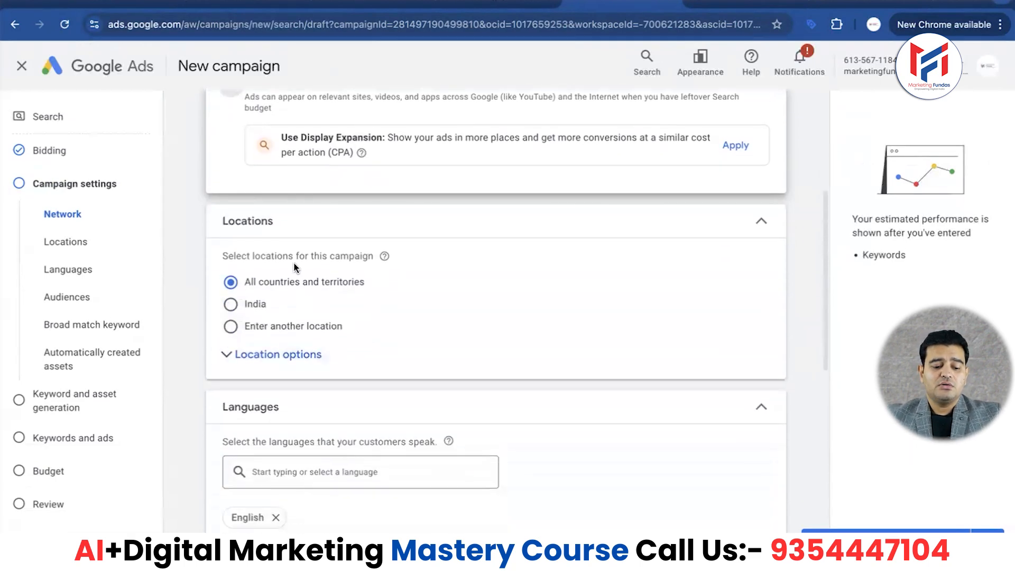
{"action": "left_click", "coordinate": [230, 304]}
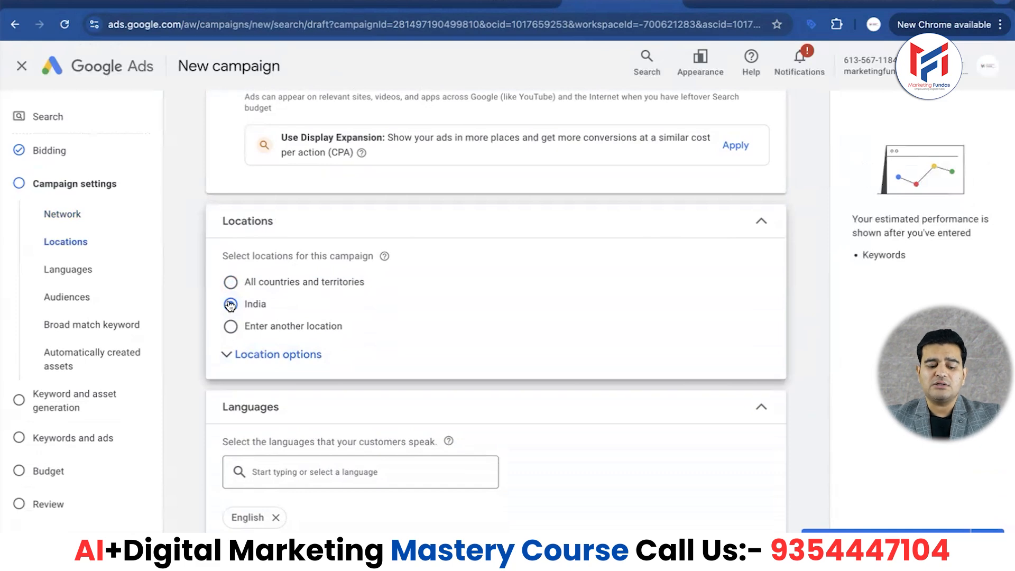
{"action": "left_click", "coordinate": [231, 326]}
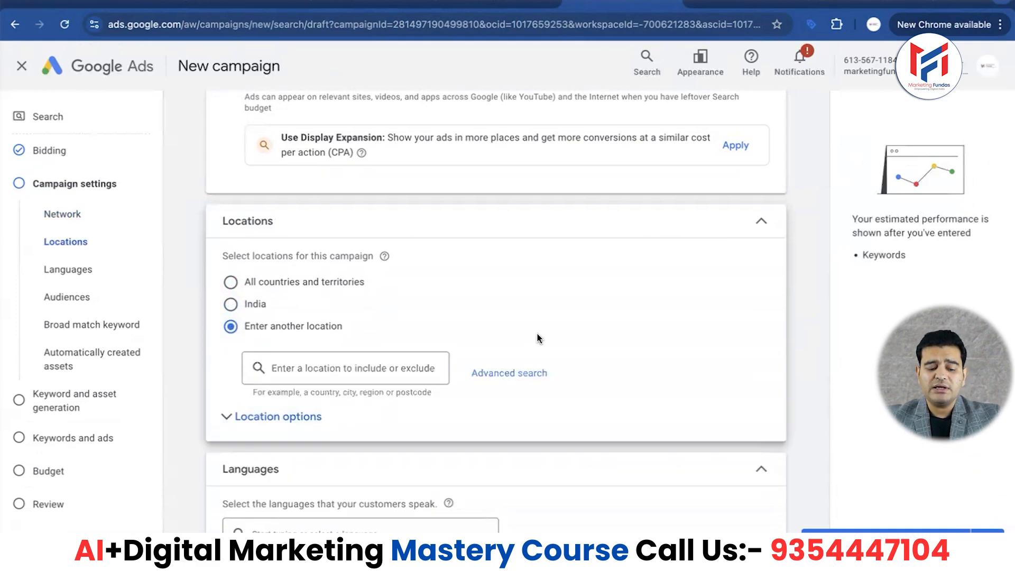
{"action": "left_click", "coordinate": [507, 373]}
{"action": "left_click", "coordinate": [353, 186]}
{"action": "type", "text": "delhi"}
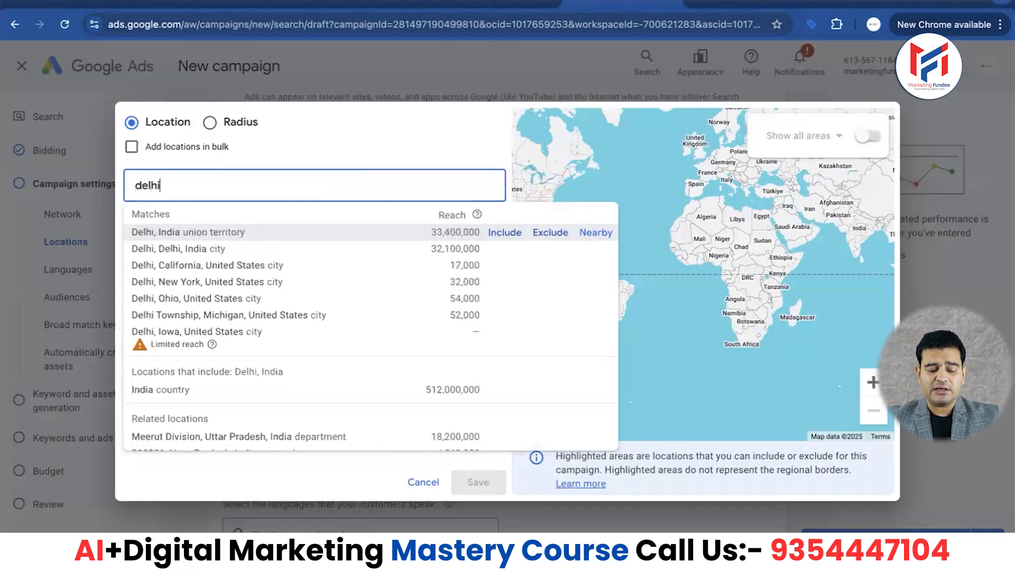
{"action": "left_click", "coordinate": [215, 232]}
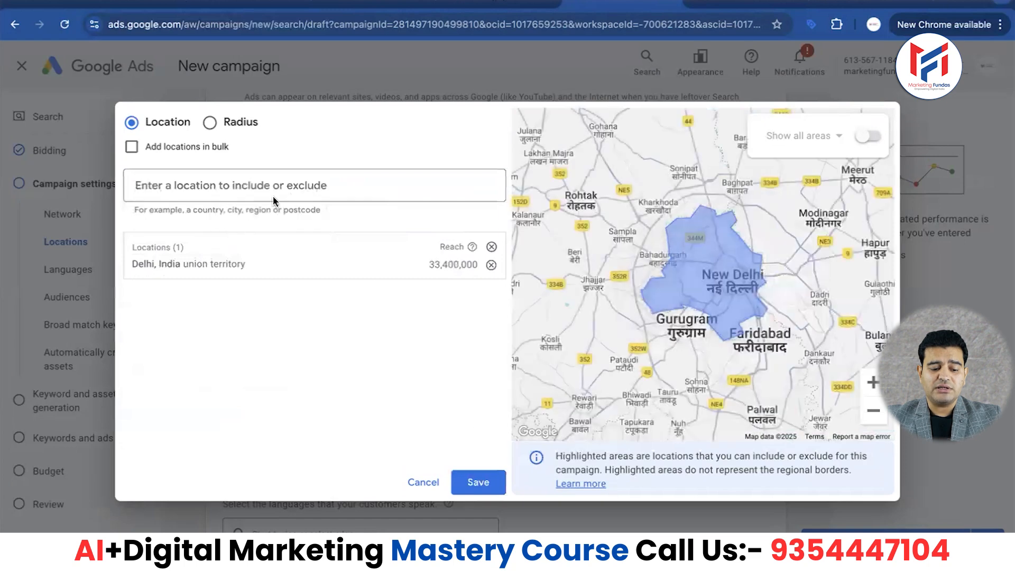
- Add Punjab, India (state) as a second target location and save the location selection
{"action": "left_click", "coordinate": [316, 180]}
{"action": "type", "text": "punj"}
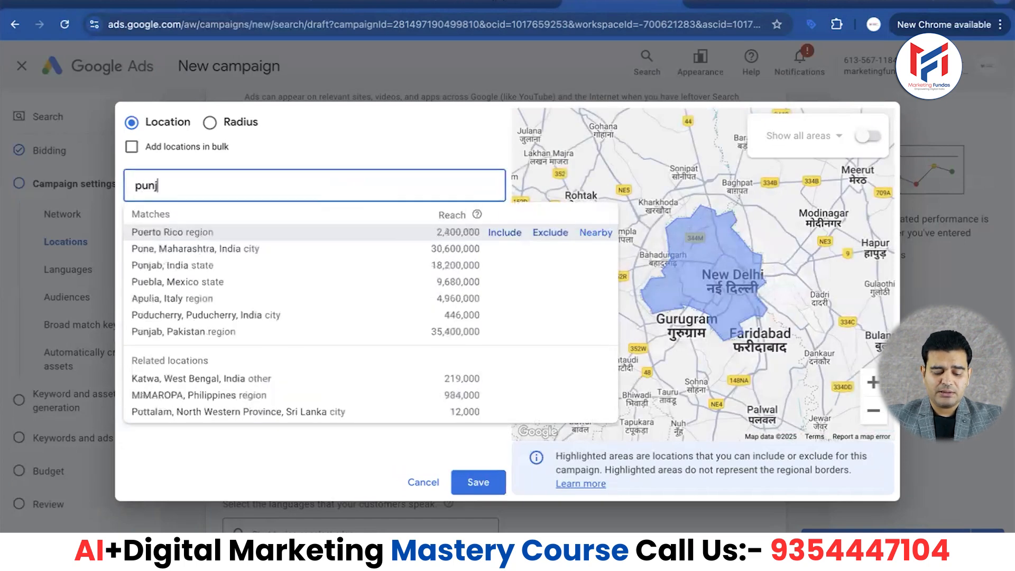
{"action": "type", "text": "ab"}
{"action": "left_click", "coordinate": [214, 232]}
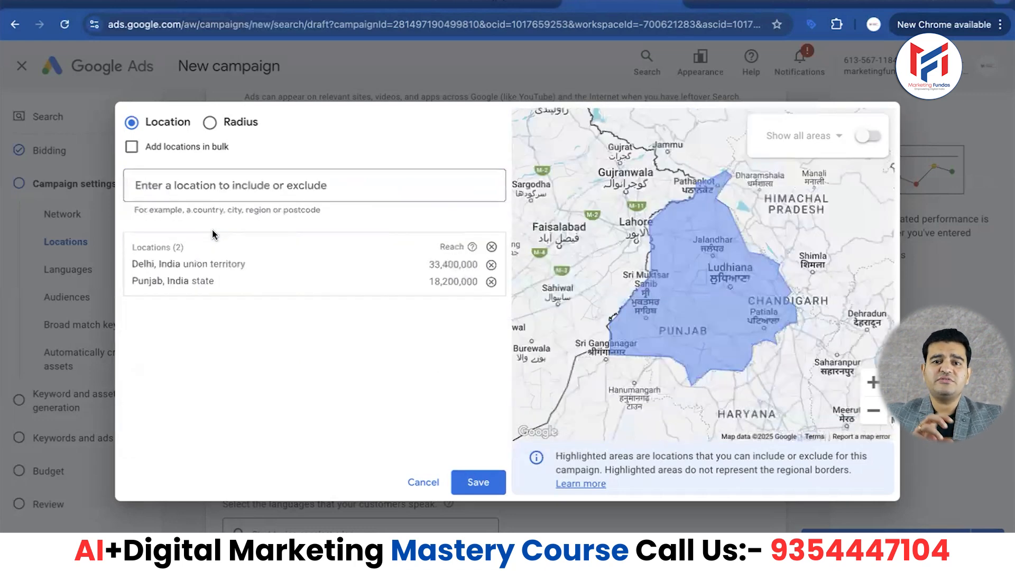
{"action": "left_click", "coordinate": [469, 481]}
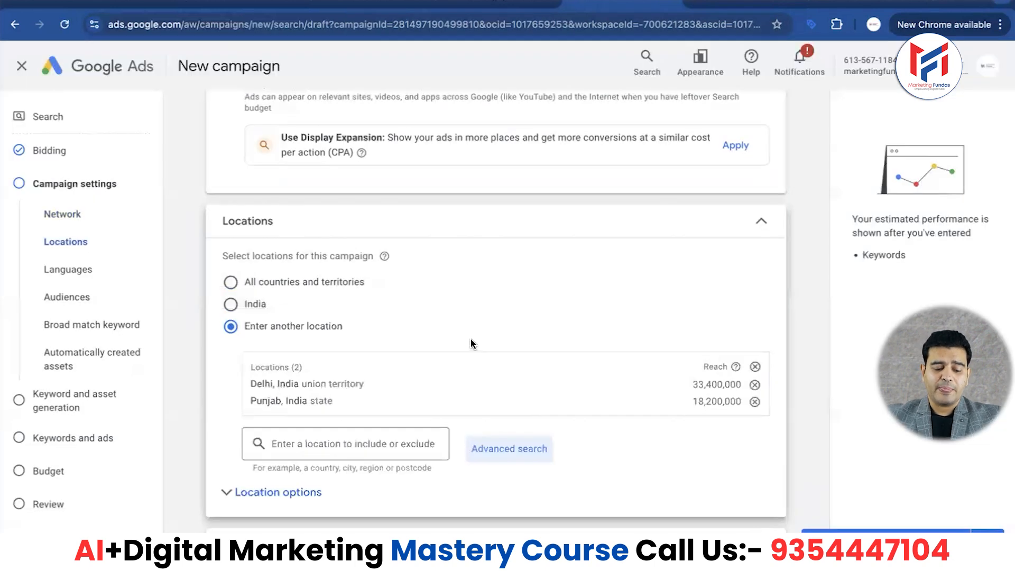
- Review the language setting and expand the audience segments to examine the suggested segments and targeting options
{"action": "scroll", "coordinate": [471, 344], "scroll_direction": "down", "scroll_amount": 10}
{"action": "scroll", "coordinate": [387, 233], "scroll_direction": "down", "scroll_amount": 2}
{"action": "scroll", "coordinate": [387, 234], "scroll_direction": "up", "scroll_amount": 2}
{"action": "scroll", "coordinate": [319, 188], "scroll_direction": "down", "scroll_amount": 2}
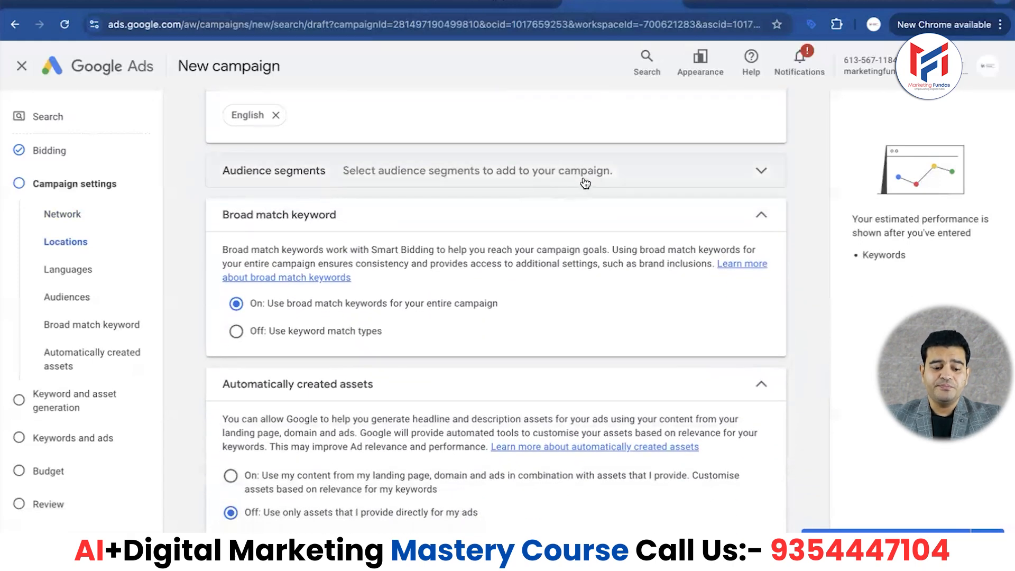
{"action": "left_click", "coordinate": [613, 175]}
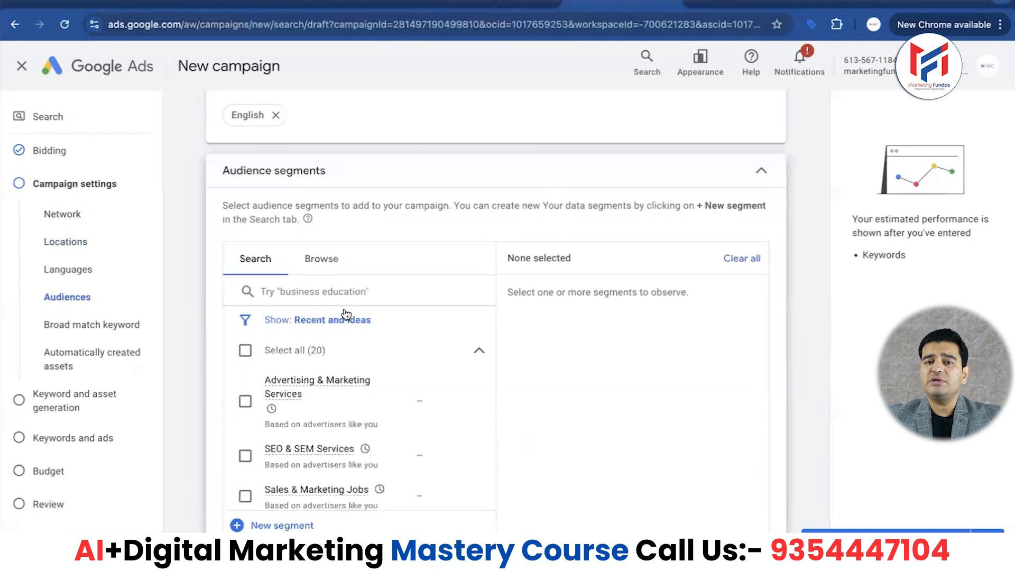
{"action": "scroll", "coordinate": [198, 343], "scroll_direction": "down", "scroll_amount": 7}
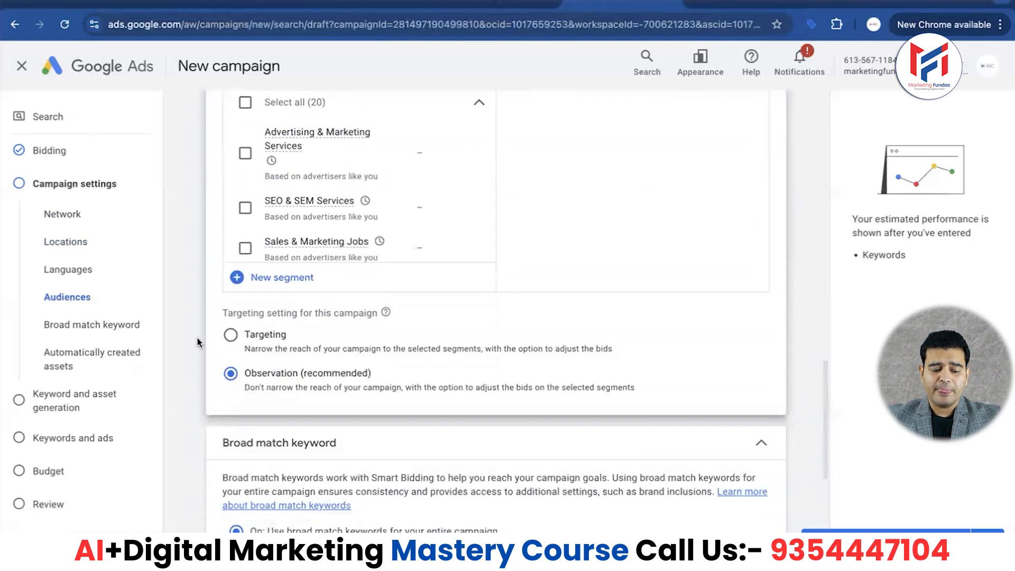
- Turn broad match keywords off for the campaign so that keyword match types are used
{"action": "scroll", "coordinate": [198, 344], "scroll_direction": "down", "scroll_amount": 1}
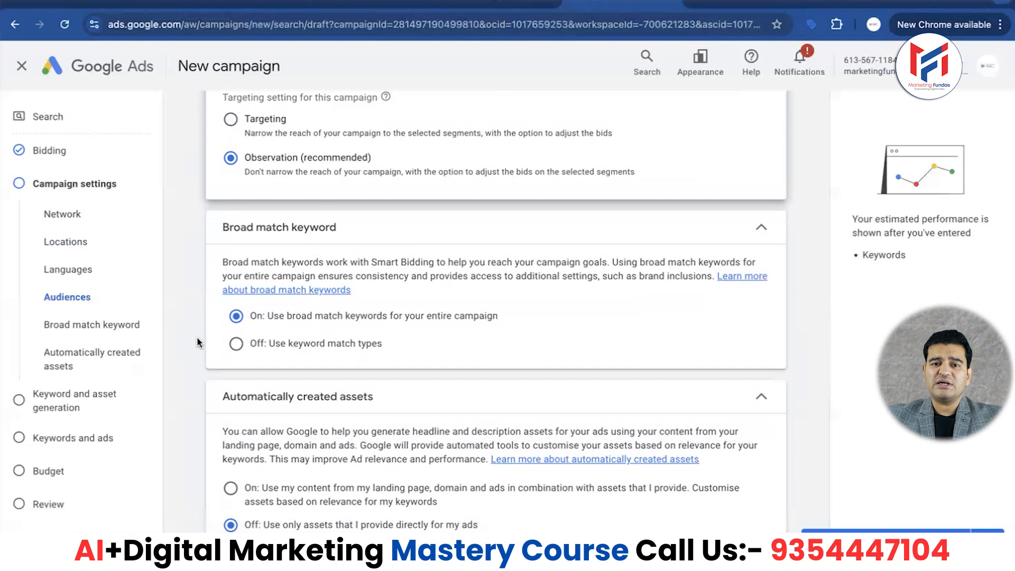
{"action": "scroll", "coordinate": [198, 342], "scroll_direction": "down", "scroll_amount": 2}
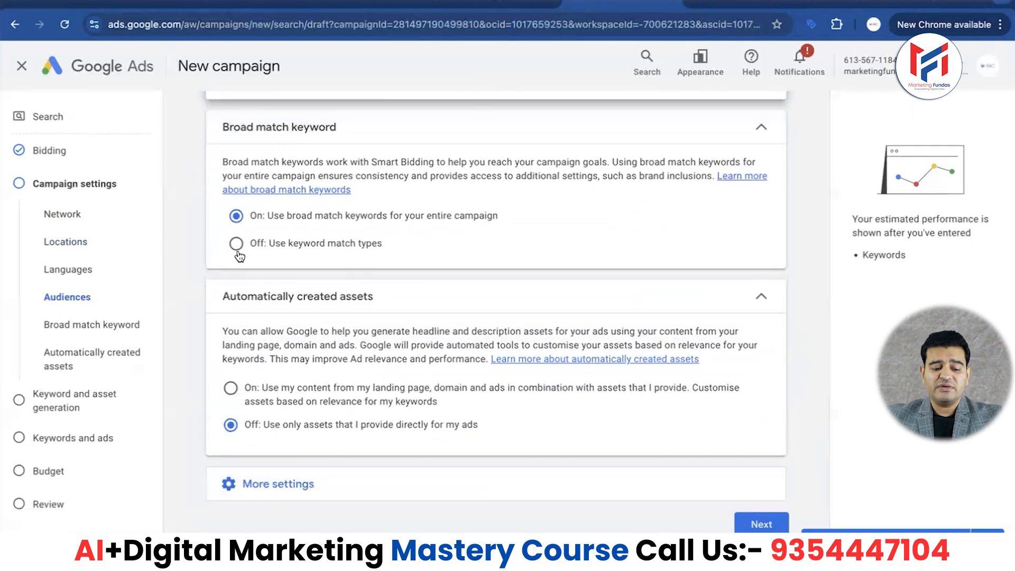
{"action": "left_click", "coordinate": [235, 245]}
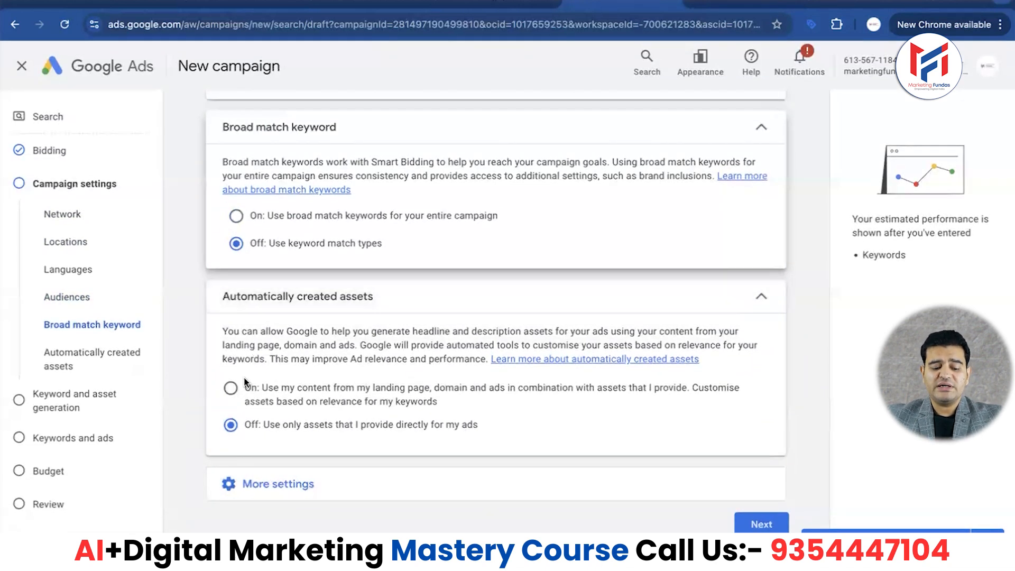
- Open the additional ad rotation setting, keeping the best-performing ads option, and set the campaign's start date to 12 Feb 2025
{"action": "left_click", "coordinate": [281, 485]}
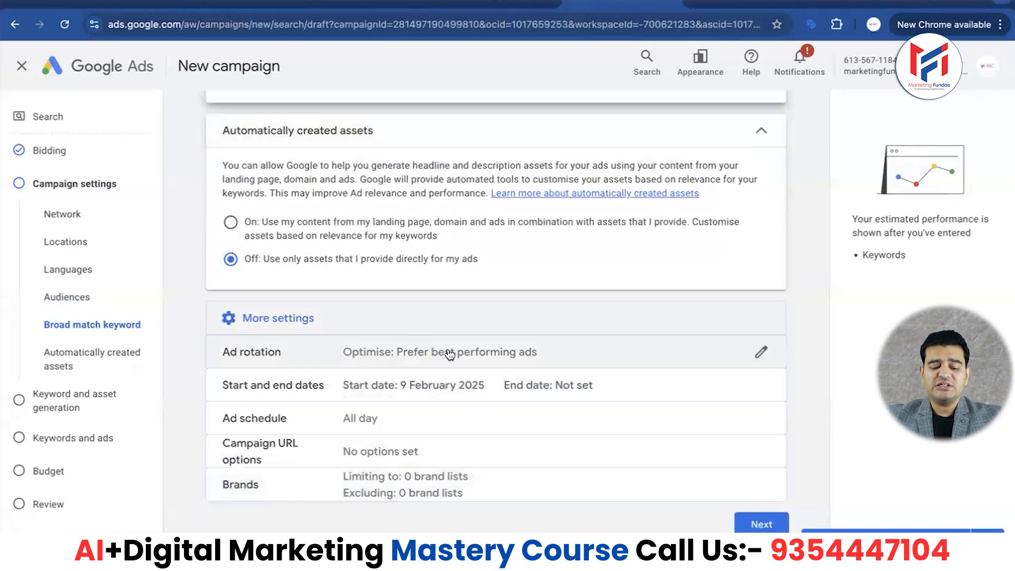
{"action": "left_click", "coordinate": [444, 352]}
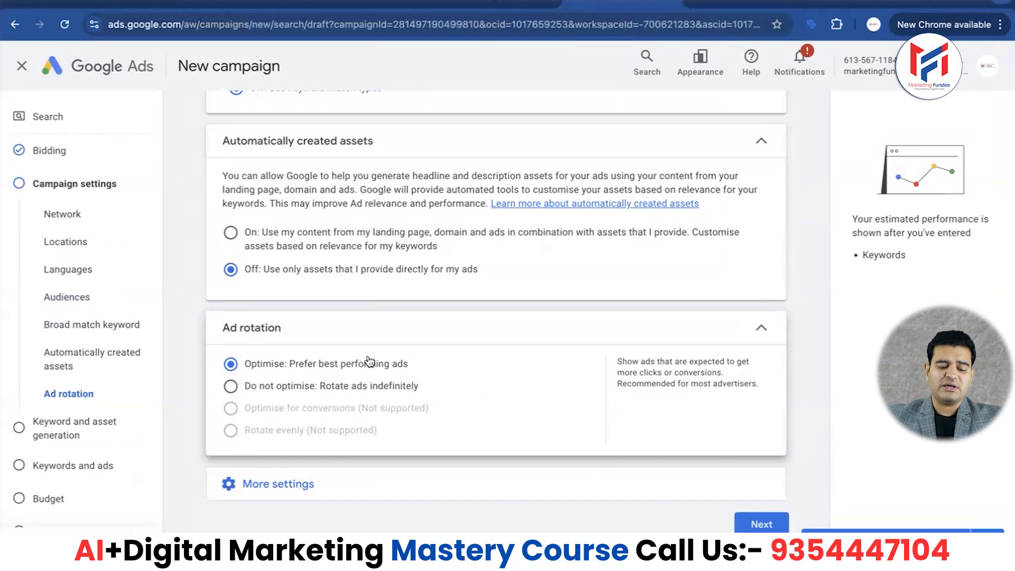
{"action": "left_click", "coordinate": [293, 483]}
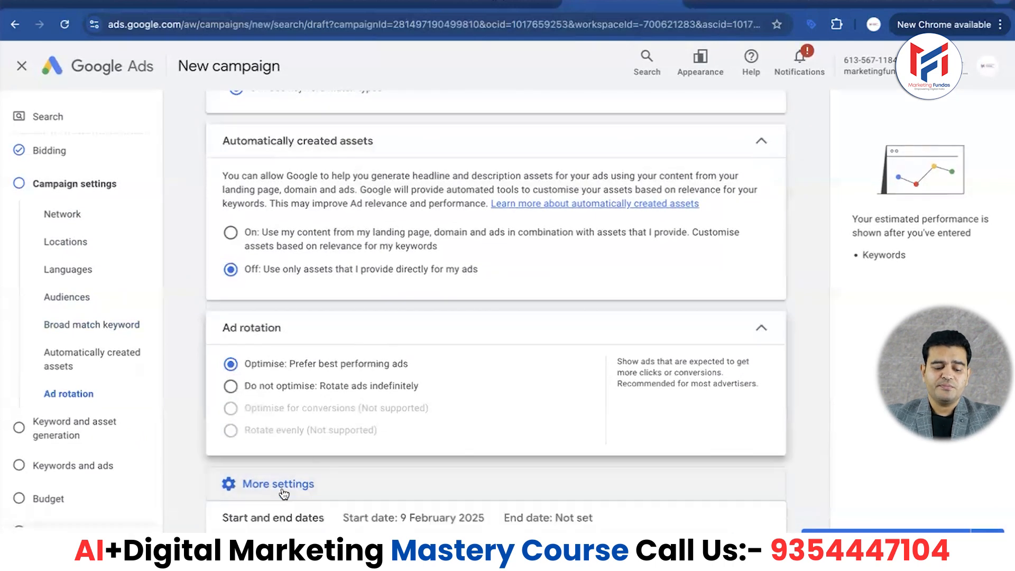
{"action": "left_click", "coordinate": [473, 380]}
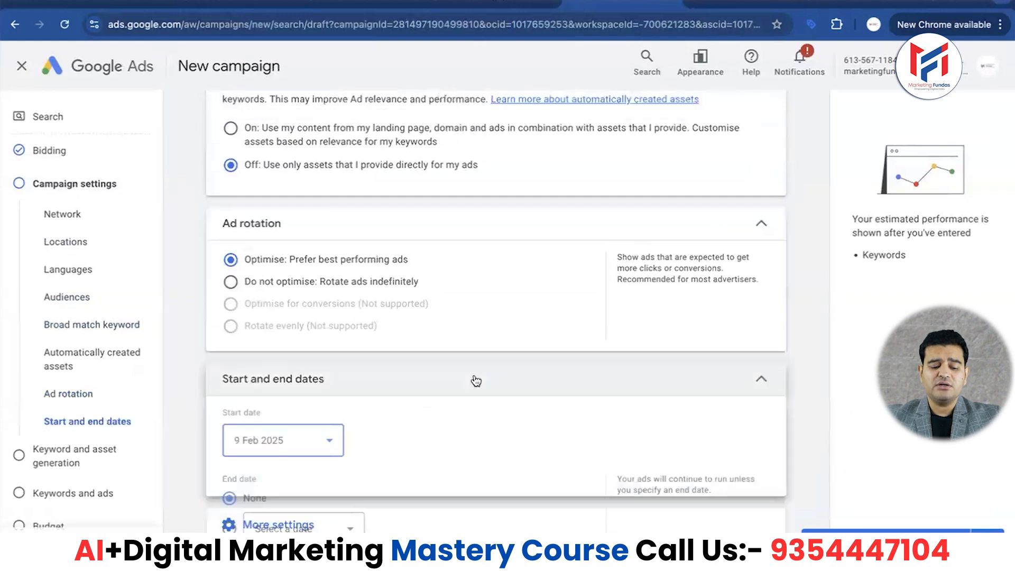
{"action": "scroll", "coordinate": [412, 338], "scroll_direction": "down", "scroll_amount": 2}
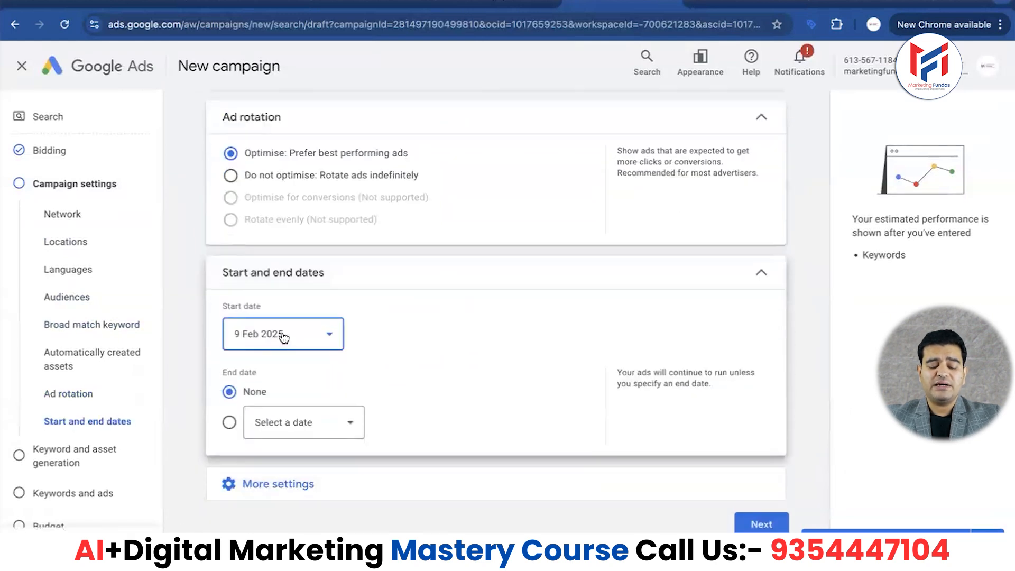
{"action": "left_click", "coordinate": [324, 337]}
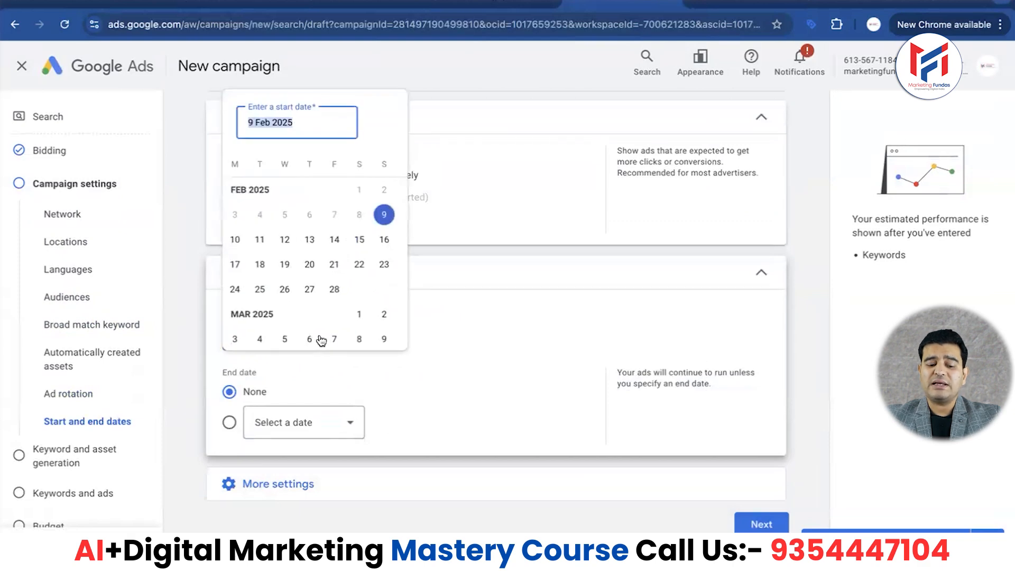
{"action": "left_click", "coordinate": [285, 241]}
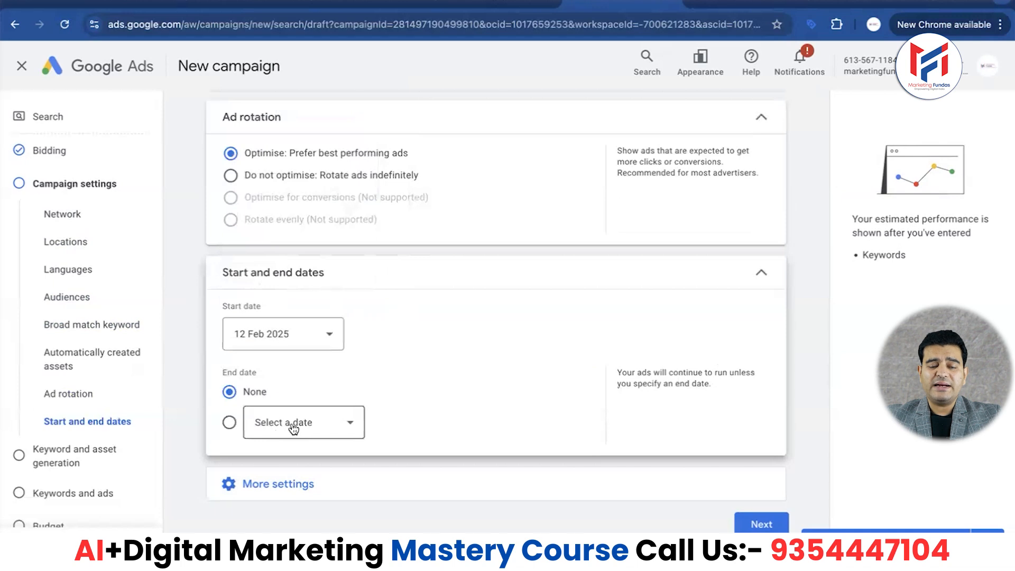
- Set the ad schedule to Mondays - Fridays with a start time of 09:00
{"action": "left_click", "coordinate": [268, 483]}
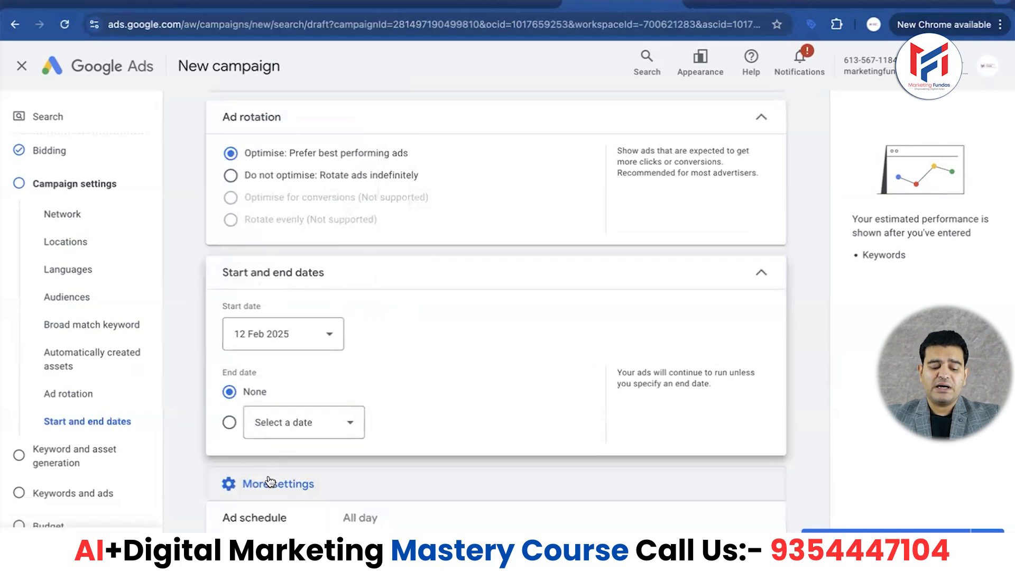
{"action": "left_click", "coordinate": [512, 421]}
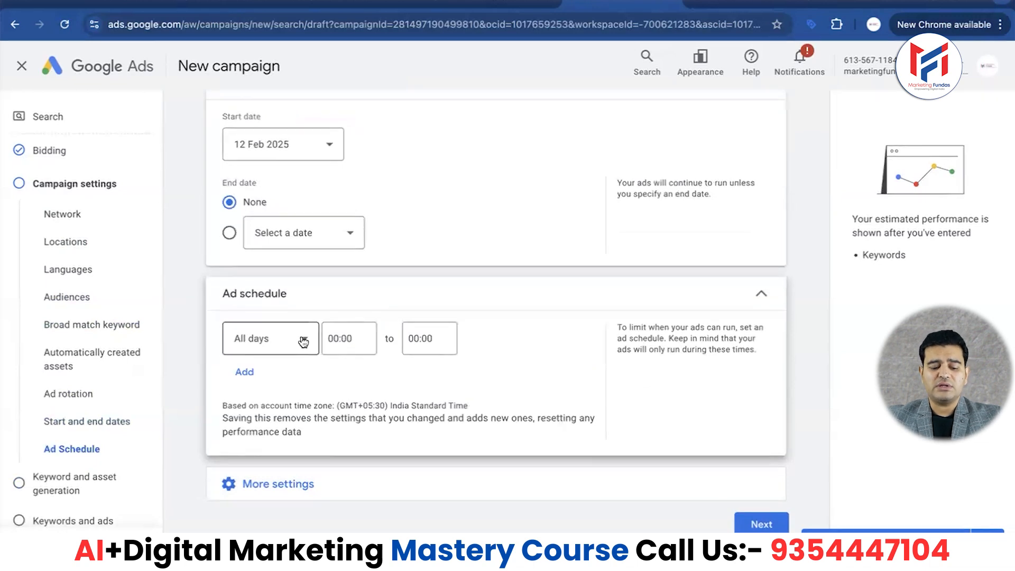
{"action": "left_click", "coordinate": [296, 339]}
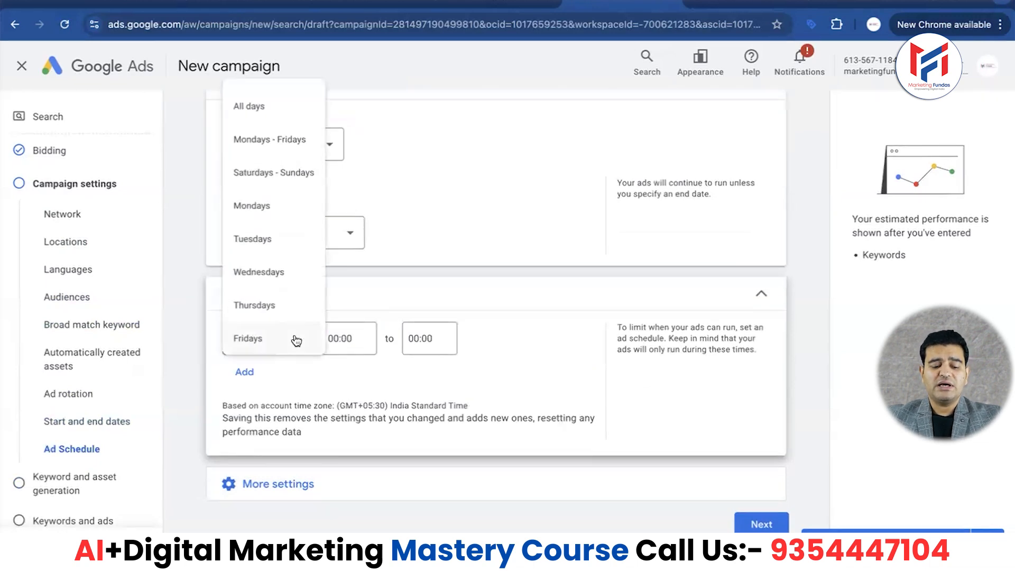
{"action": "left_click", "coordinate": [255, 141]}
{"action": "left_click", "coordinate": [359, 338]}
{"action": "scroll", "coordinate": [348, 251], "scroll_direction": "down", "scroll_amount": 5}
{"action": "scroll", "coordinate": [349, 250], "scroll_direction": "down", "scroll_amount": 10}
{"action": "scroll", "coordinate": [349, 251], "scroll_direction": "down", "scroll_amount": 2}
{"action": "left_click", "coordinate": [355, 188]}
- Set the end time of the Mondays - Fridays ad schedule to 19:00
{"action": "left_click", "coordinate": [453, 347]}
{"action": "scroll", "coordinate": [449, 261], "scroll_direction": "down", "scroll_amount": 20}
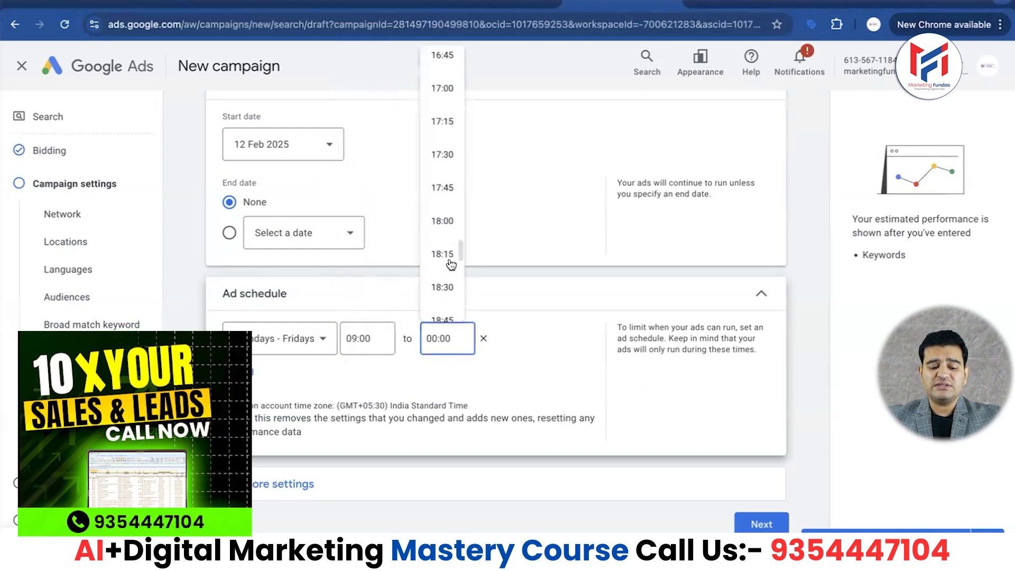
{"action": "scroll", "coordinate": [441, 222], "scroll_direction": "down", "scroll_amount": 2}
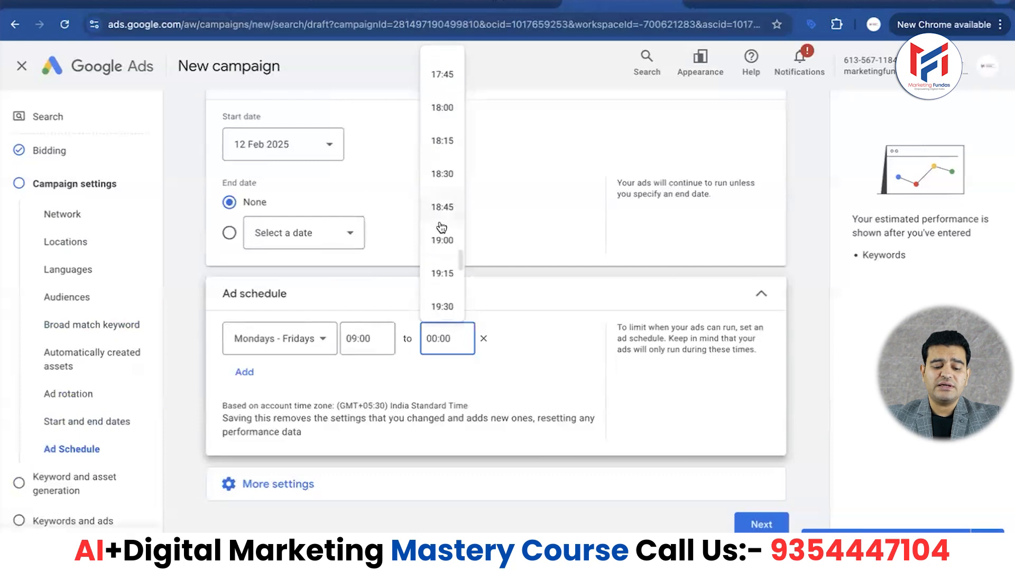
{"action": "left_click", "coordinate": [437, 239]}
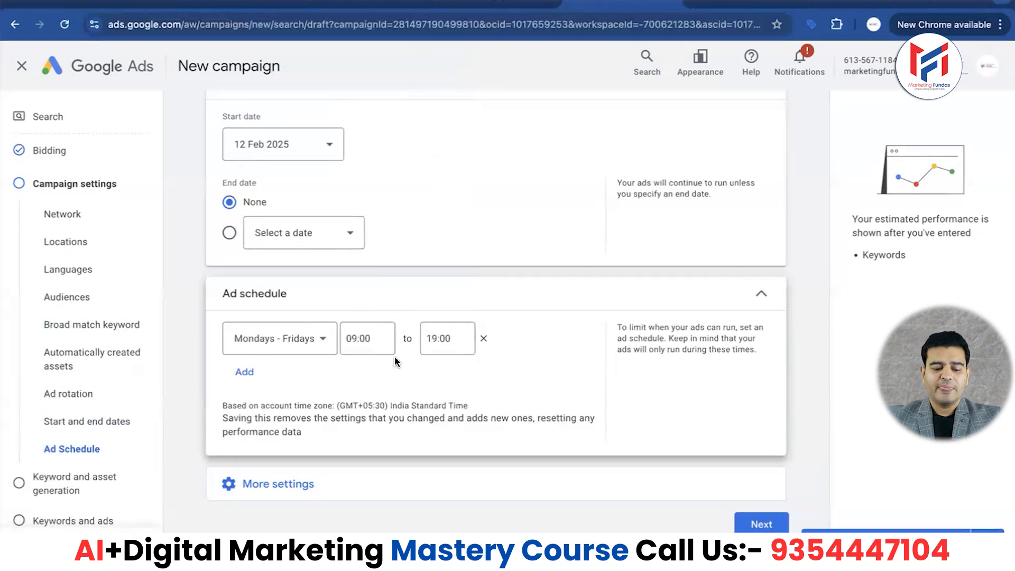
- Proceed past the campaign settings, skipping AI keyword and asset generation and closing the chat assistant
{"action": "left_click", "coordinate": [271, 492]}
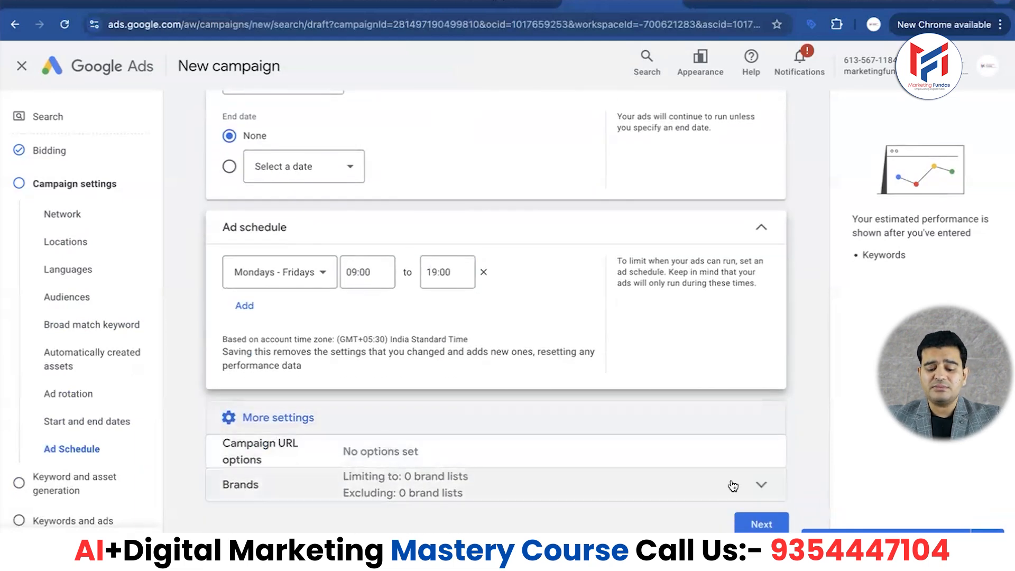
{"action": "left_click", "coordinate": [761, 524]}
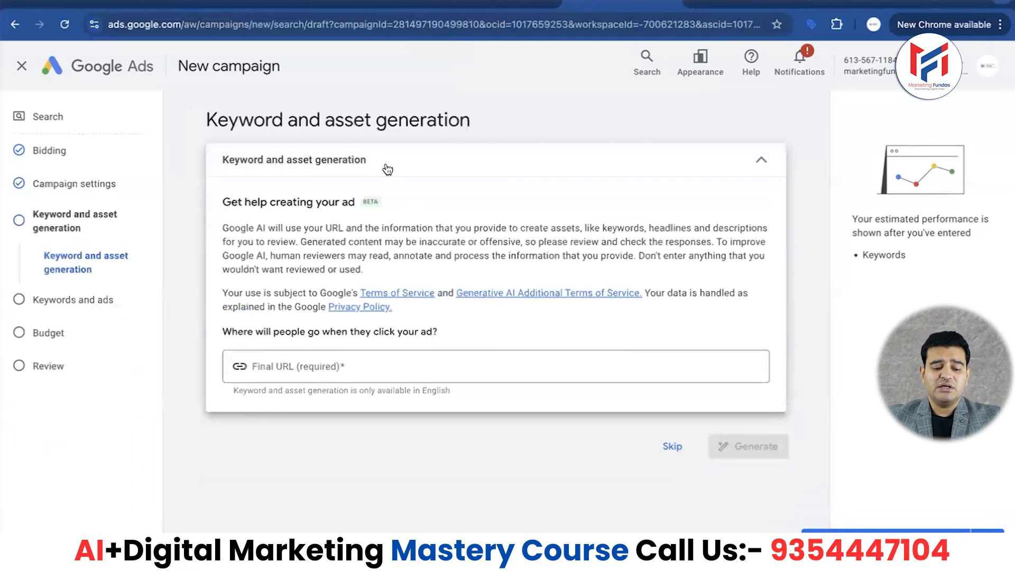
{"action": "left_click", "coordinate": [672, 446]}
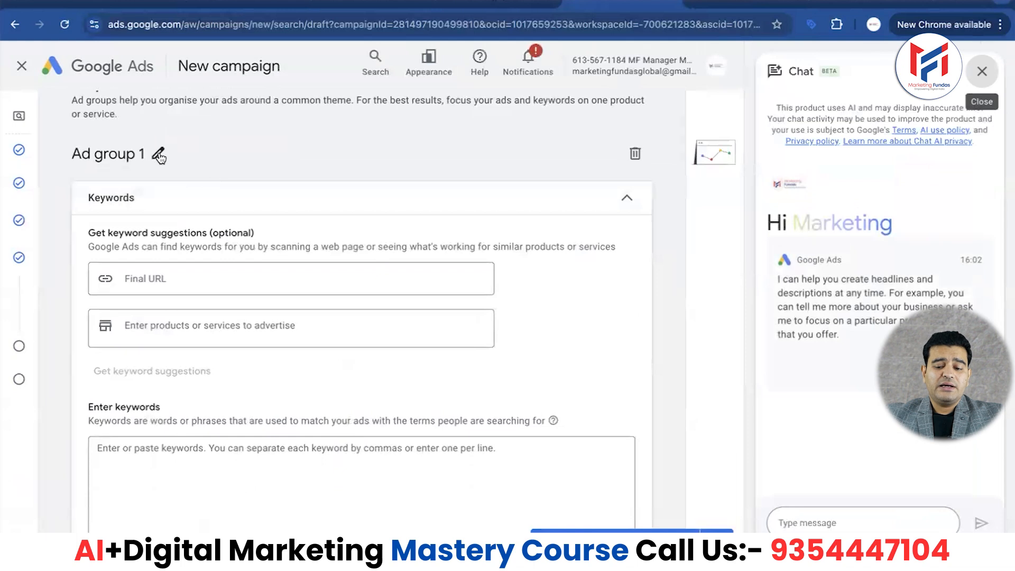
{"action": "left_click", "coordinate": [980, 72]}
{"action": "left_click", "coordinate": [935, 523]}
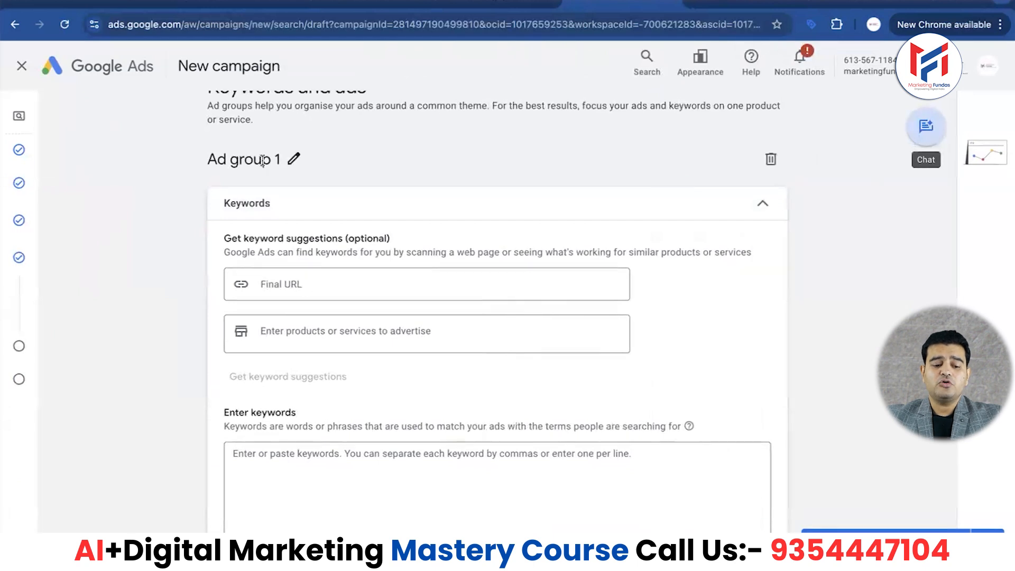
- Rename the ad group as Digital marketing service
{"action": "left_click", "coordinate": [294, 160]}
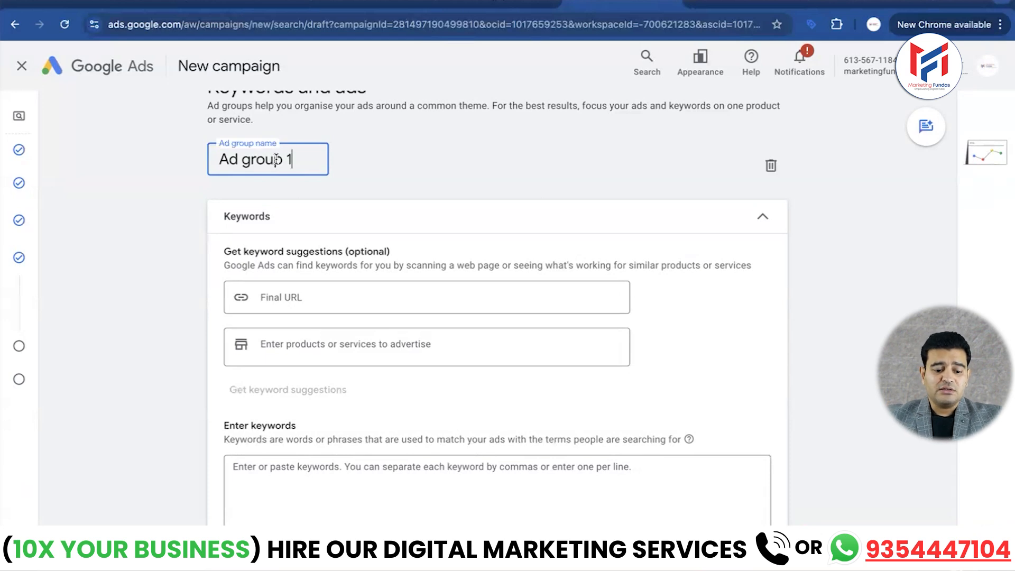
{"action": "triple_click", "coordinate": [292, 159]}
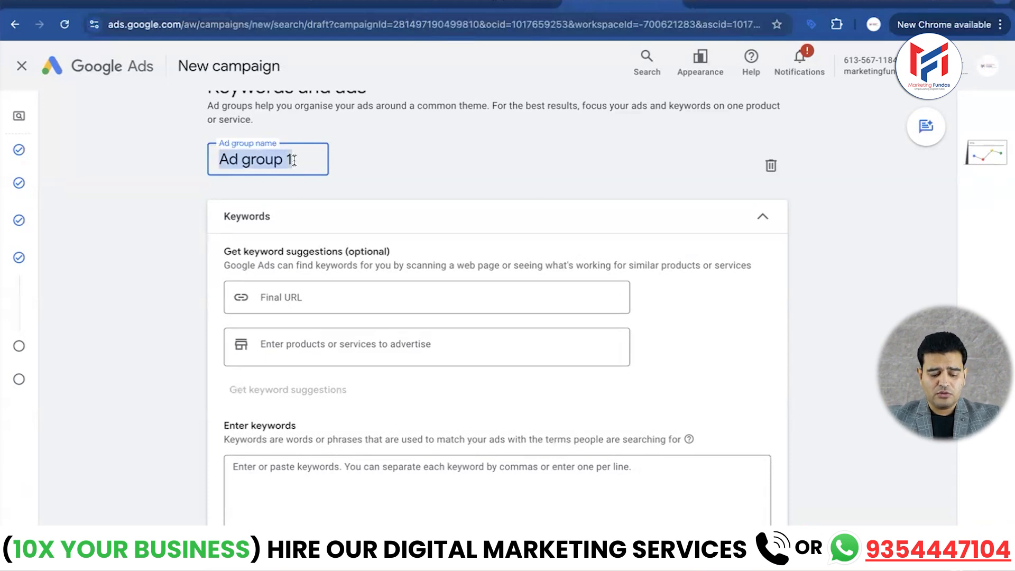
{"action": "type", "text": "Digital "}
{"action": "type", "text": "marketing s"}
{"action": "type", "text": "ervice"}
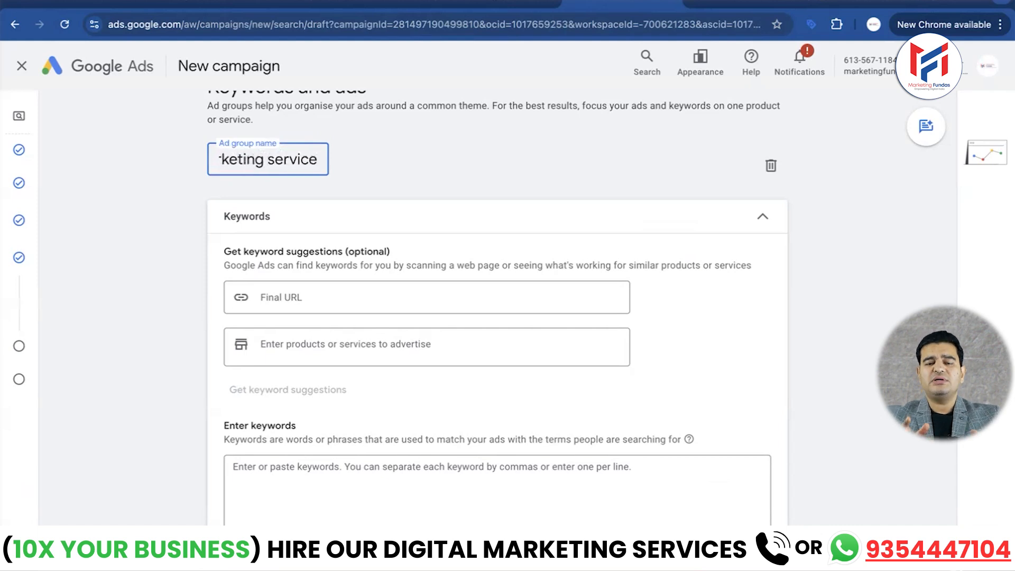
{"action": "left_click", "coordinate": [373, 165]}
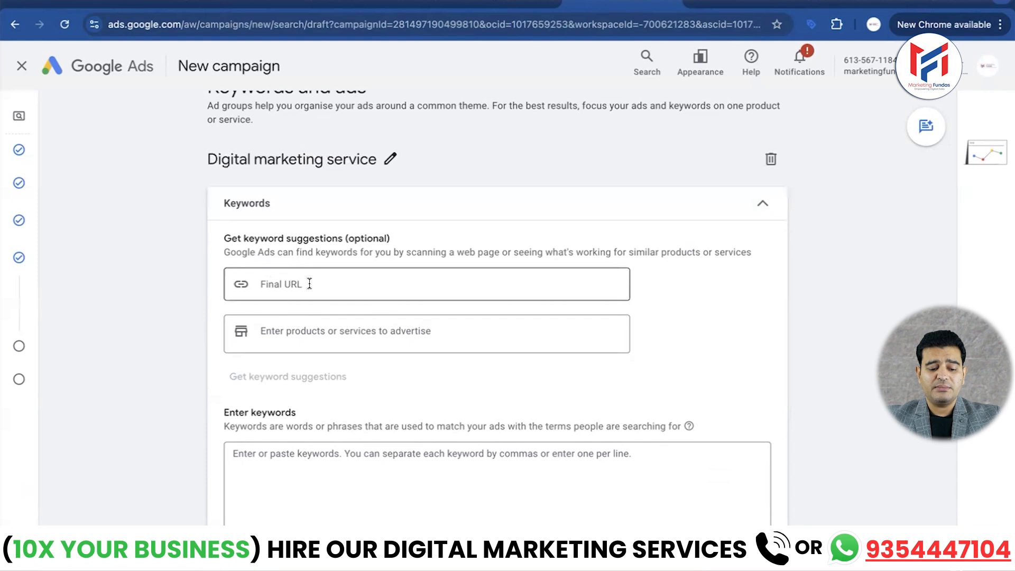
- Copy the five quoted keywords, "digital marketing course" through "meta ads training", from the Call Ads Campaign Google Doc into the ad group's keywords
{"action": "scroll", "coordinate": [309, 284], "scroll_direction": "down", "scroll_amount": 1}
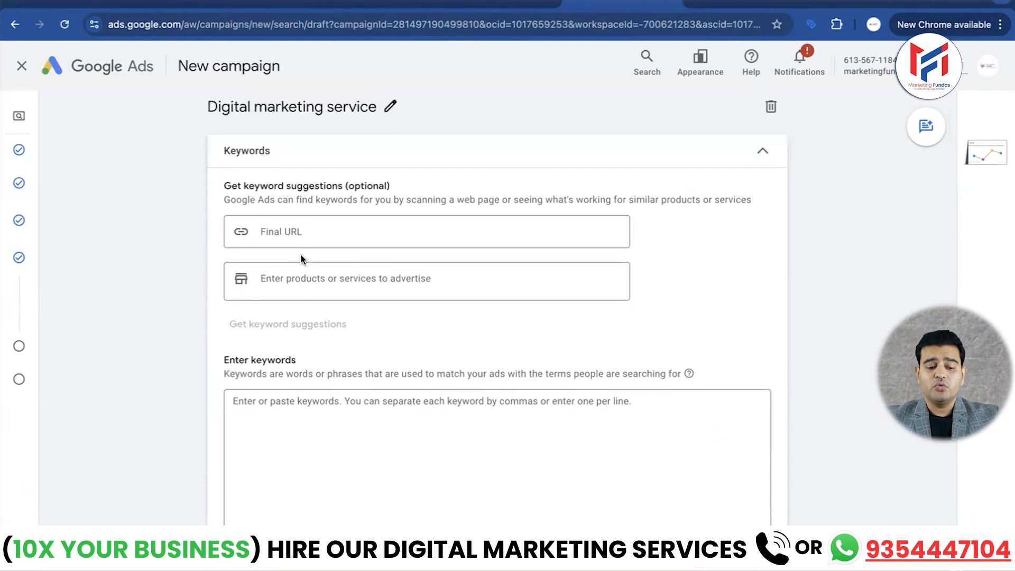
{"action": "scroll", "coordinate": [336, 240], "scroll_direction": "down", "scroll_amount": 3}
{"action": "left_click", "coordinate": [323, 241]}
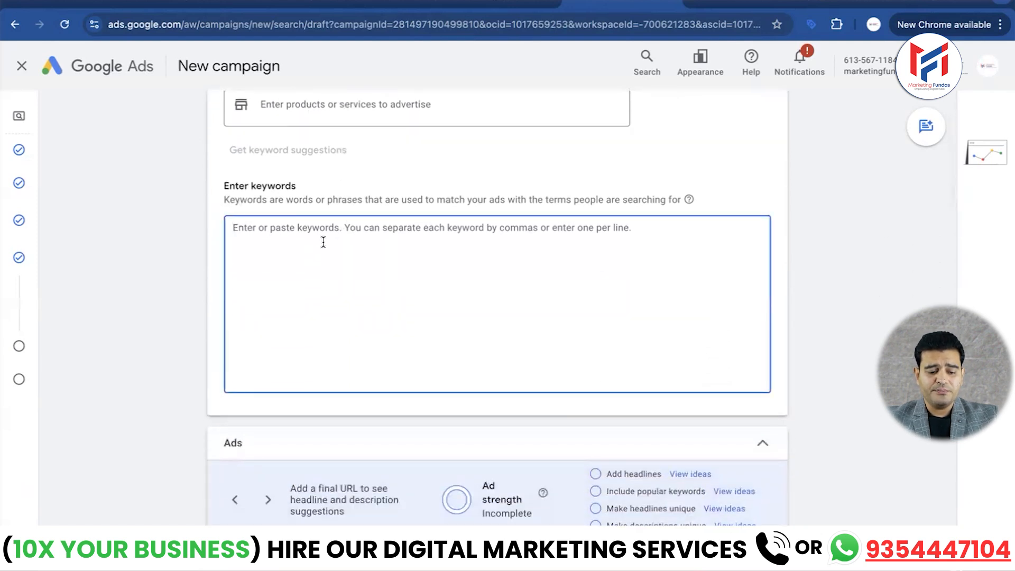
{"action": "key", "text": "ctrl+Up"}
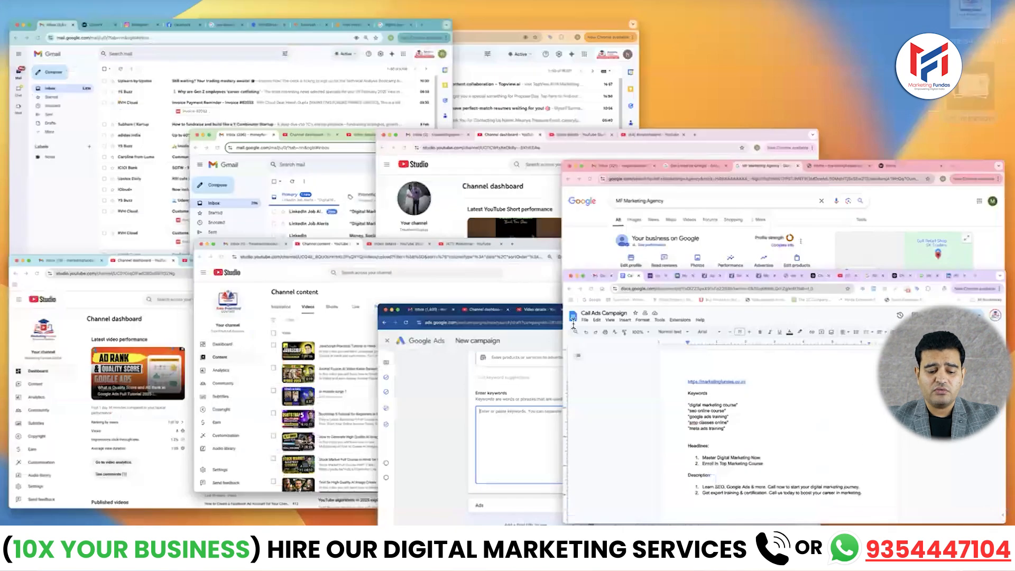
{"action": "left_click", "coordinate": [573, 325]}
{"action": "left_click", "coordinate": [377, 341]}
{"action": "left_click_drag", "start_coordinate": [377, 341], "coordinate": [286, 290]}
{"action": "key", "text": "super+c"}
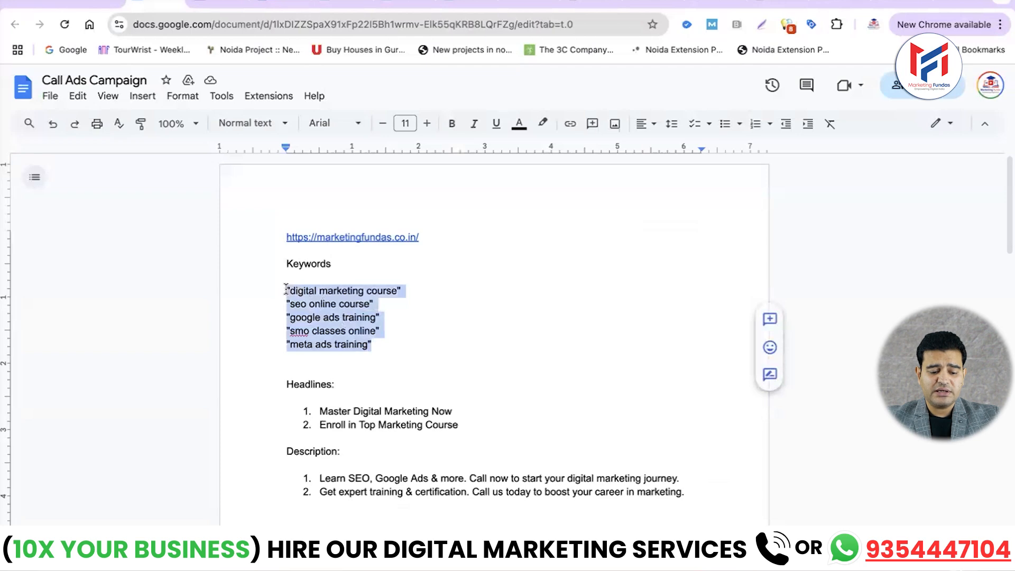
{"action": "key", "text": "ctrl+Up"}
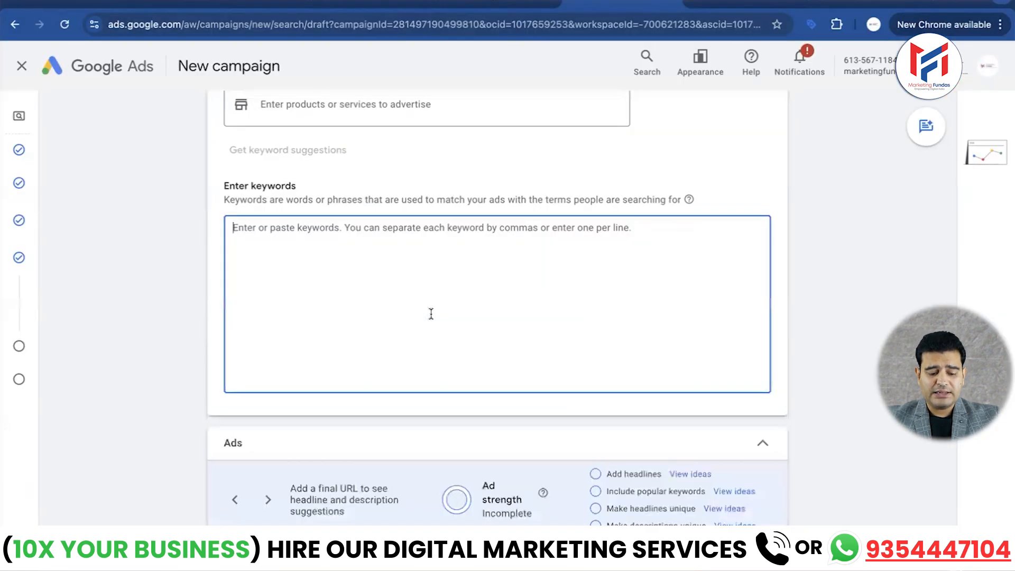
{"action": "key", "text": "super+v"}
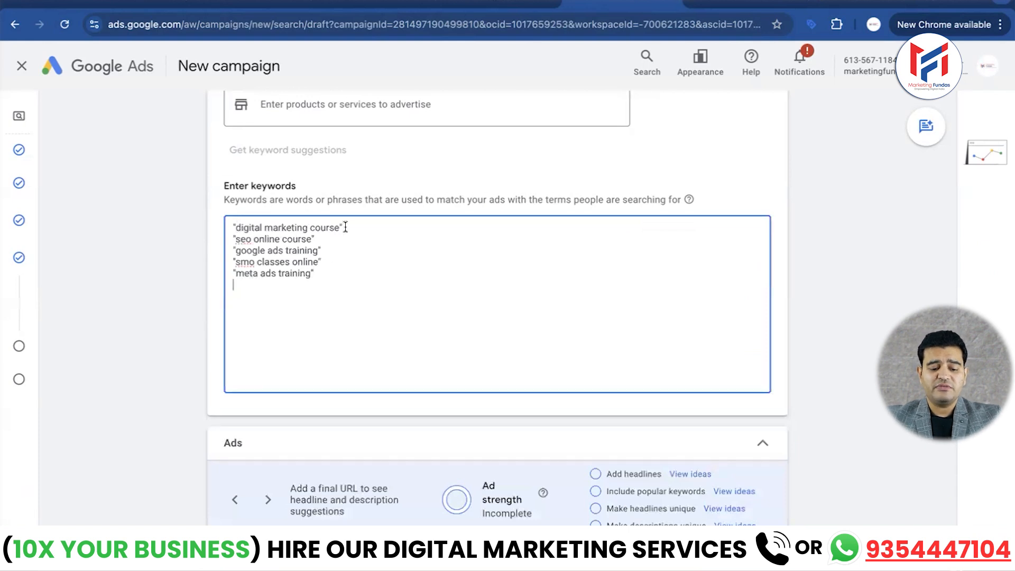
- Add the exact-match keyword [best digital marketing company] below the existing keywords
{"action": "key", "text": "Return"}
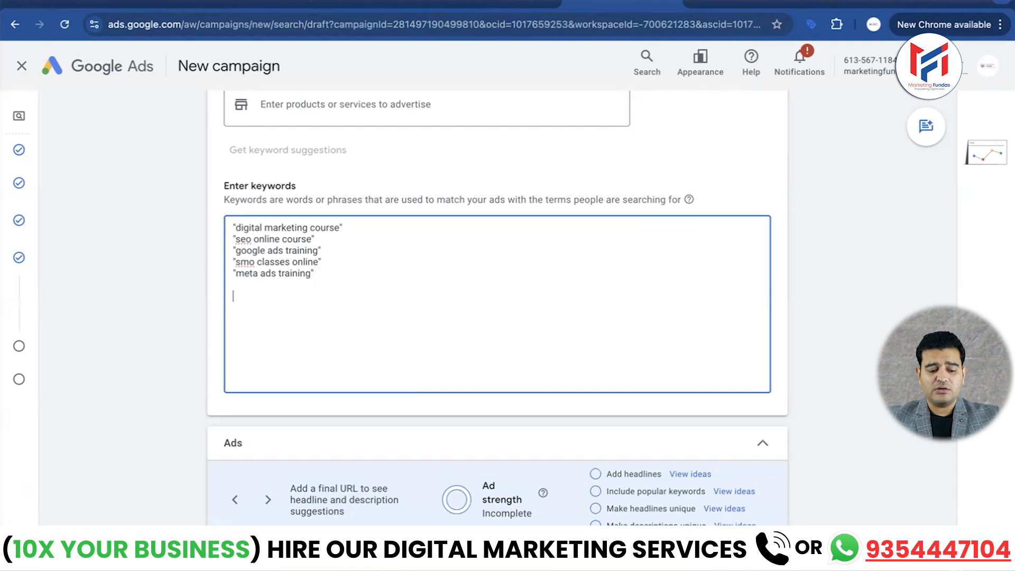
{"action": "type", "text": "best"}
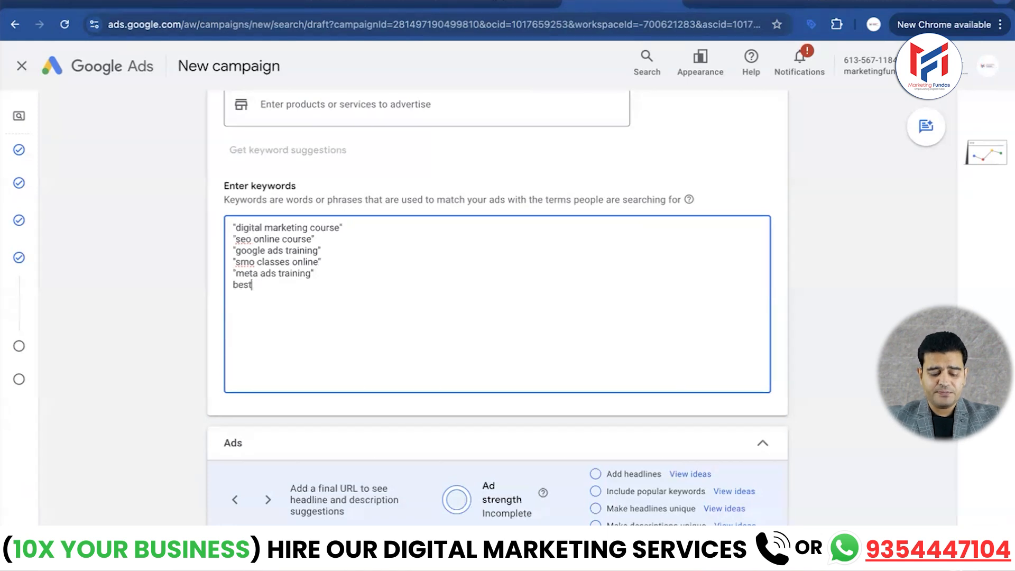
{"action": "type", "text": " digital ma"}
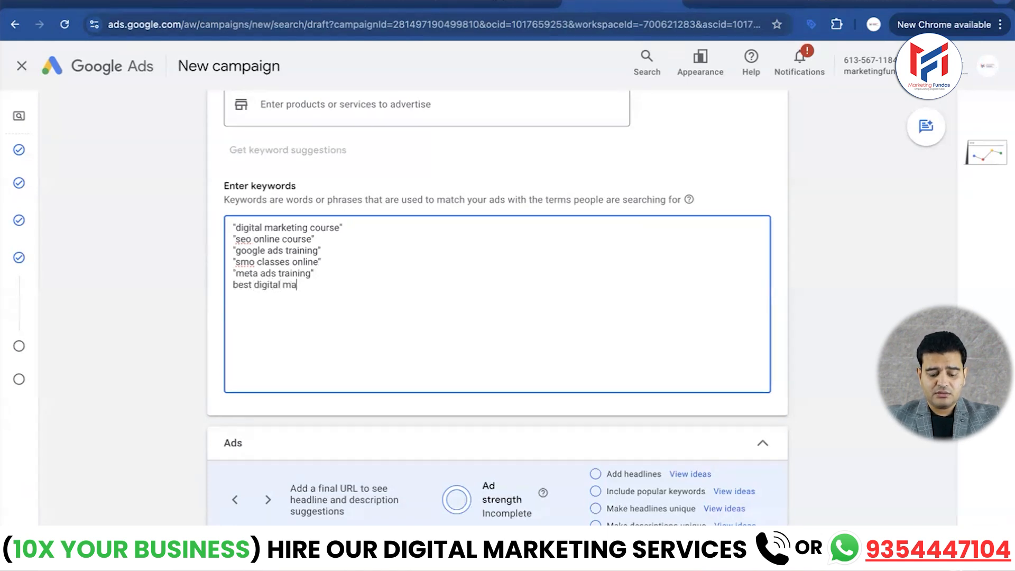
{"action": "type", "text": "rketing company"}
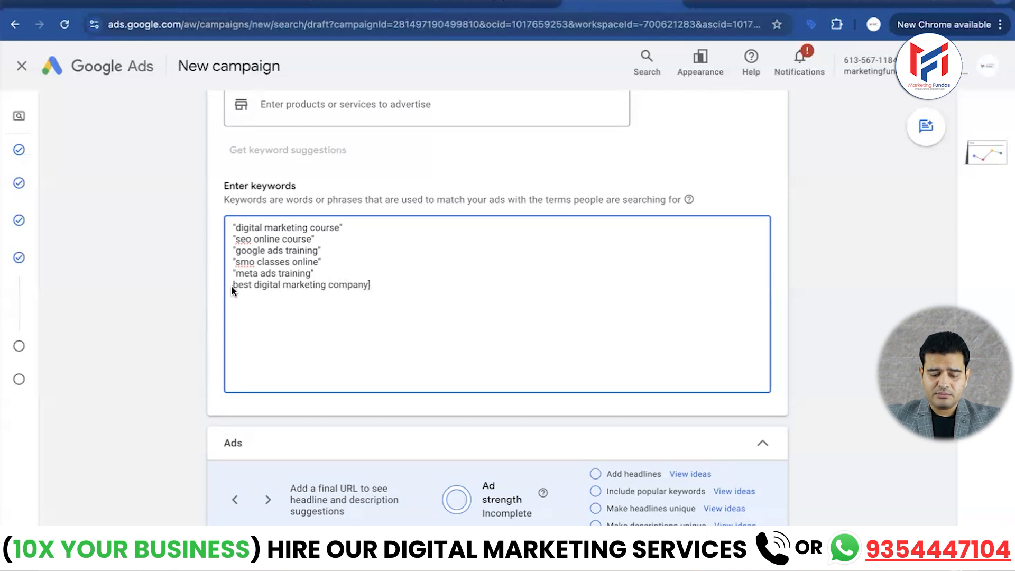
{"action": "left_click", "coordinate": [234, 253]}
{"action": "type", "text": "["}
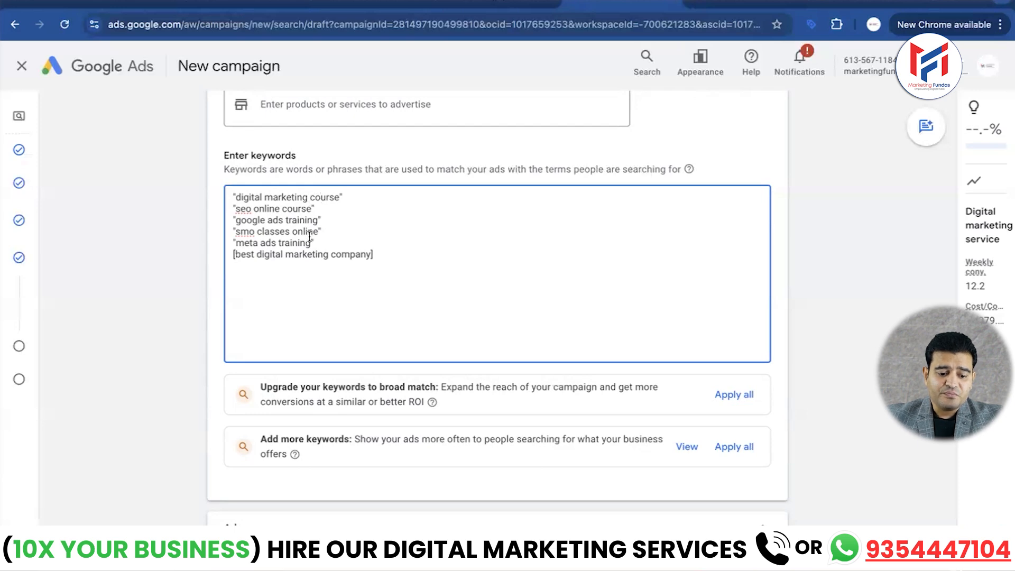
{"action": "scroll", "coordinate": [280, 234], "scroll_direction": "down", "scroll_amount": 1}
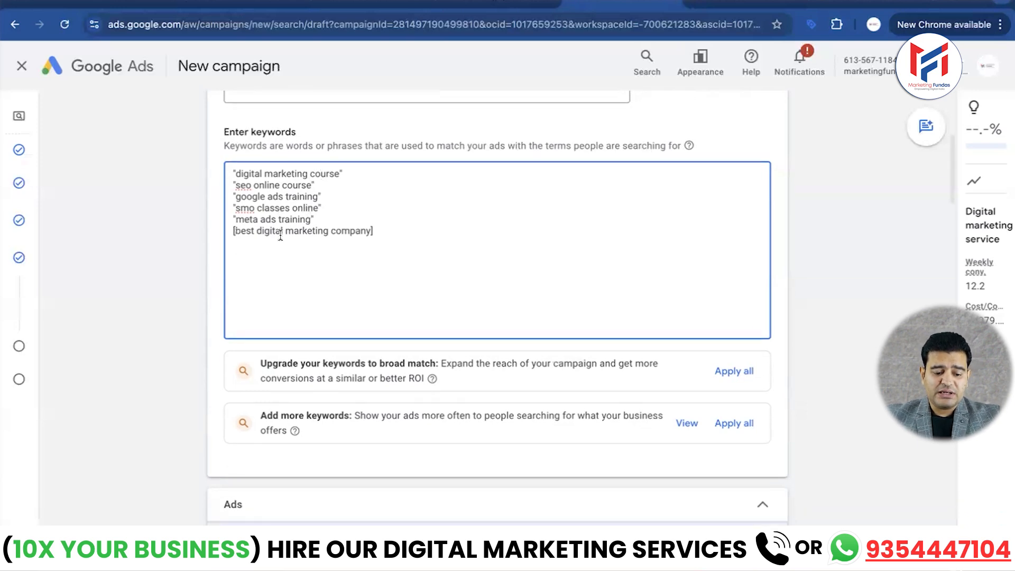
{"action": "scroll", "coordinate": [280, 234], "scroll_direction": "down", "scroll_amount": 8}
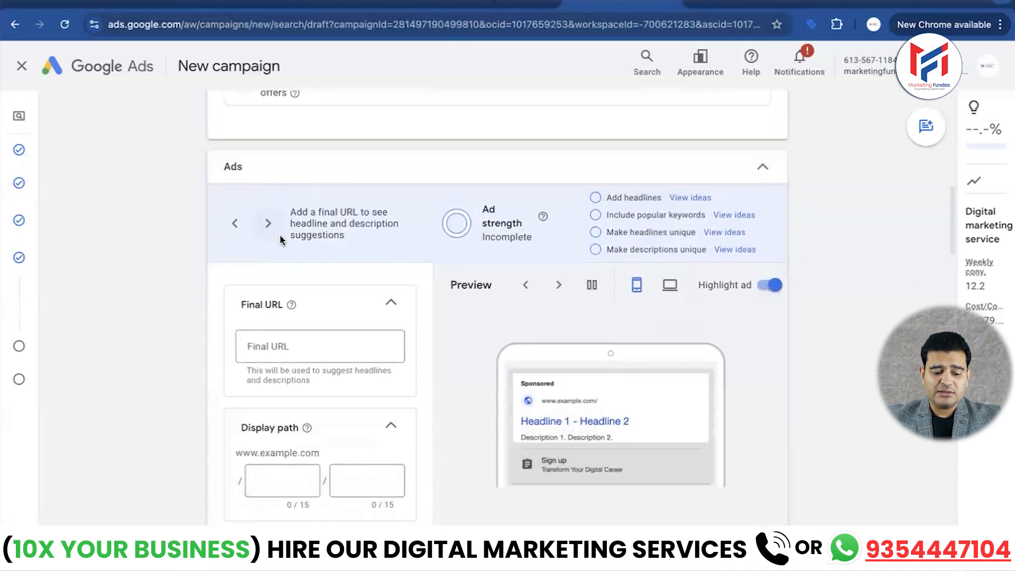
{"action": "scroll", "coordinate": [339, 176], "scroll_direction": "up", "scroll_amount": 4}
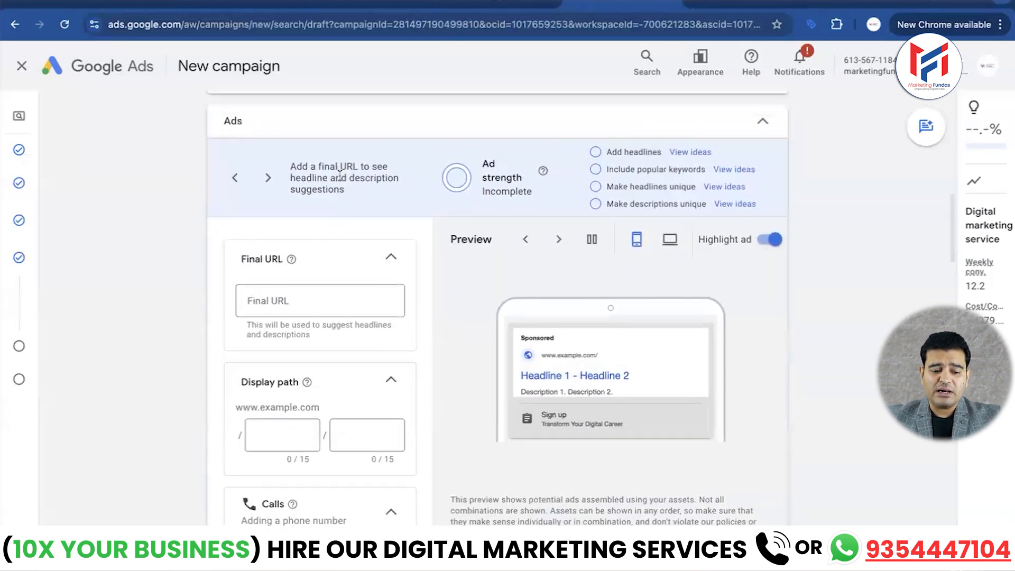
{"action": "scroll", "coordinate": [339, 176], "scroll_direction": "up", "scroll_amount": 3}
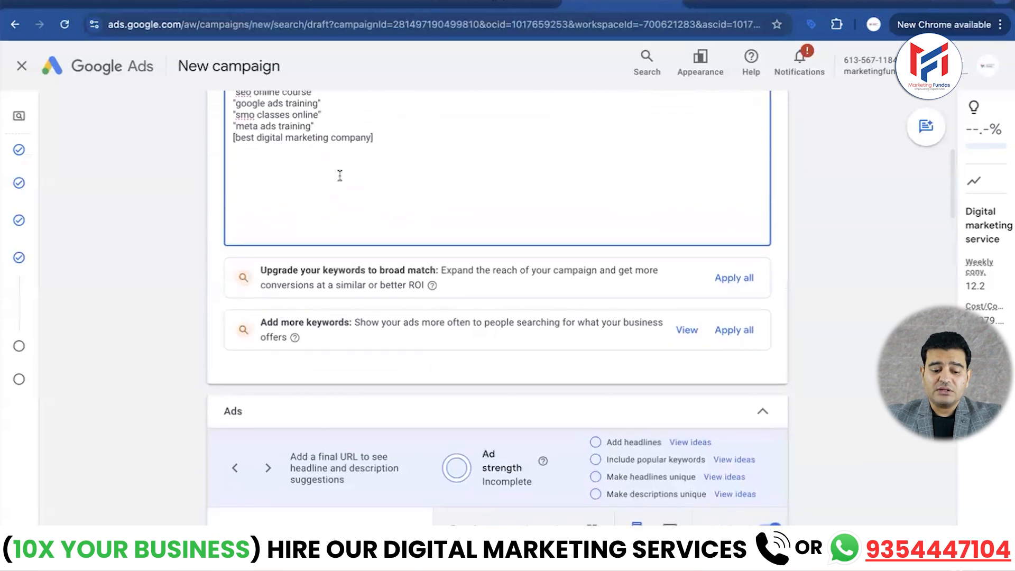
{"action": "scroll", "coordinate": [340, 176], "scroll_direction": "down", "scroll_amount": 1}
{"action": "scroll", "coordinate": [340, 176], "scroll_direction": "down", "scroll_amount": 1}
{"action": "scroll", "coordinate": [340, 176], "scroll_direction": "up", "scroll_amount": 3}
{"action": "scroll", "coordinate": [340, 176], "scroll_direction": "down", "scroll_amount": 7}
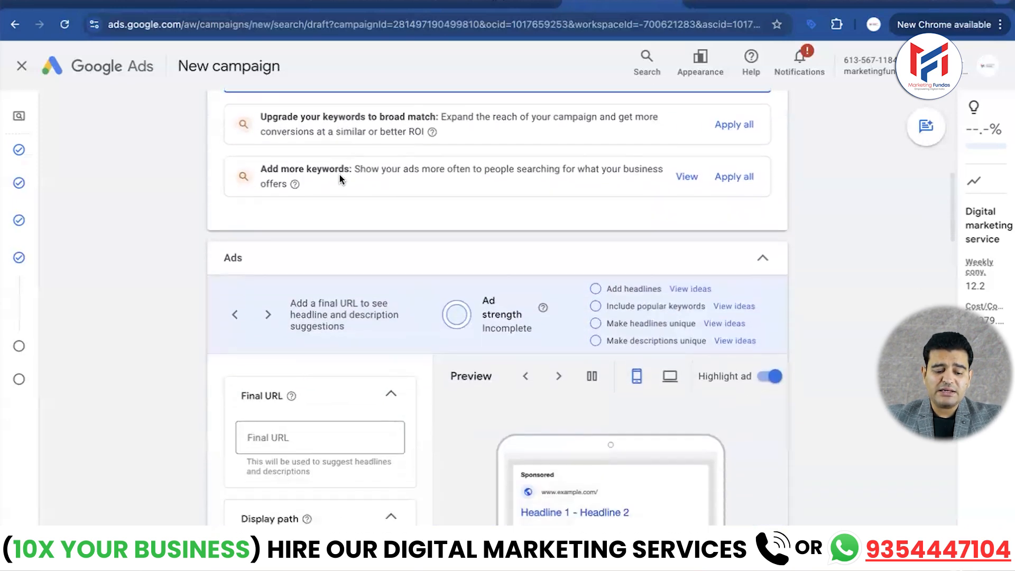
{"action": "scroll", "coordinate": [339, 176], "scroll_direction": "down", "scroll_amount": 1}
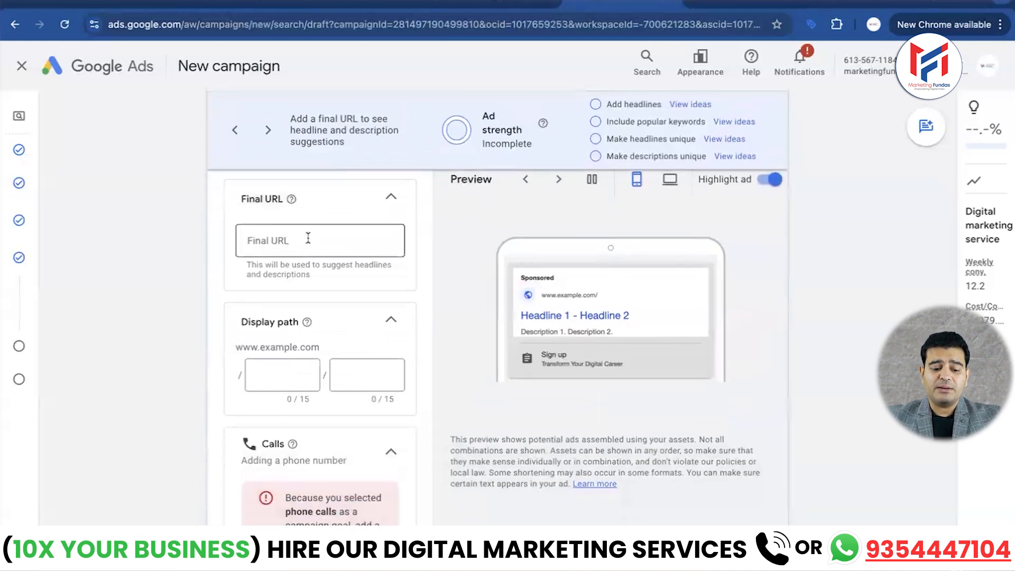
{"action": "left_click", "coordinate": [308, 238]}
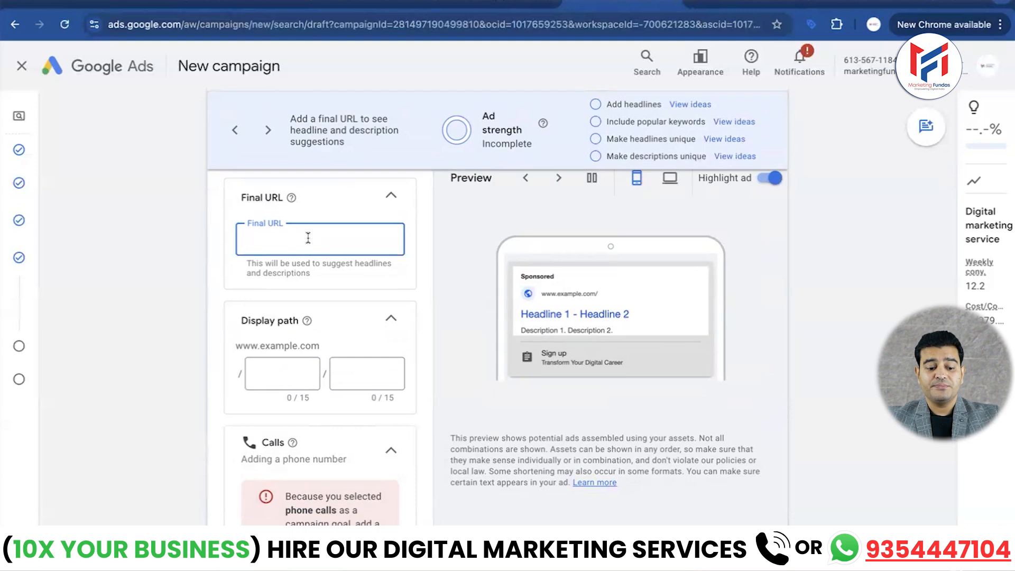
{"action": "left_click", "coordinate": [743, 5]}
{"action": "key", "text": "ctrl+c"}
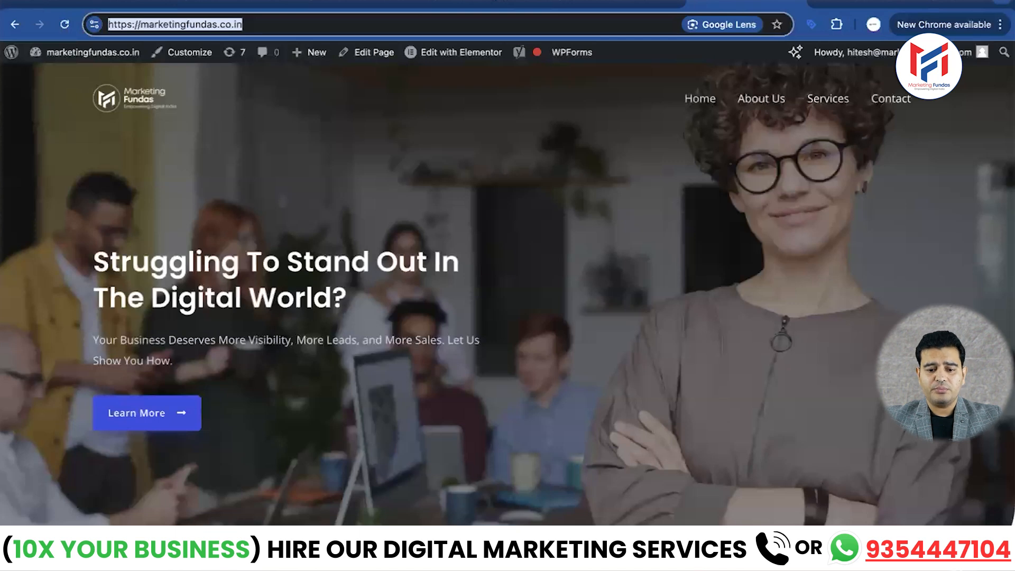
{"action": "left_click", "coordinate": [621, 4]}
{"action": "left_click", "coordinate": [344, 216]}
{"action": "key", "text": "ctrl+v"}
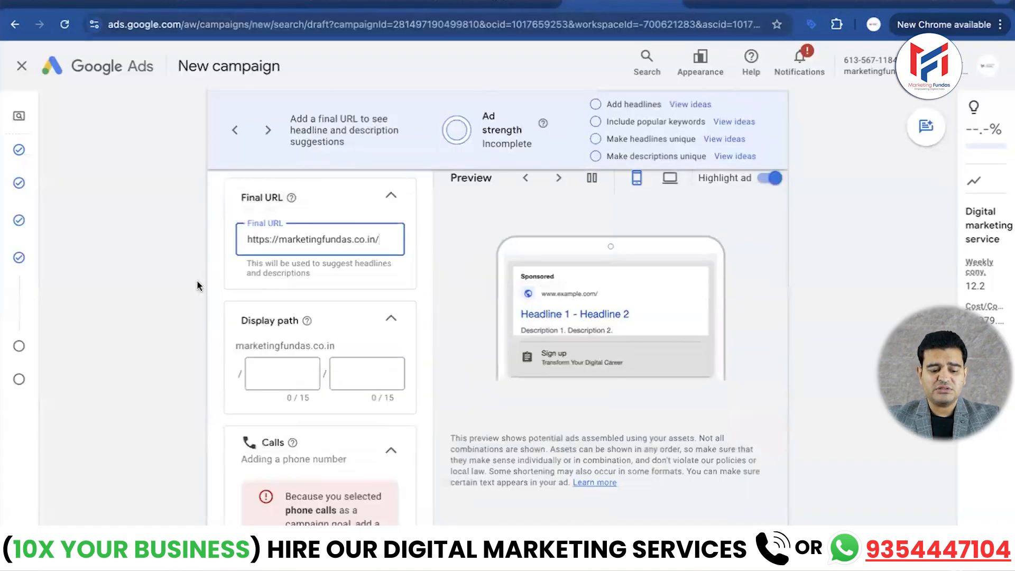
- Set the ad's display path to digital / marketing
{"action": "scroll", "coordinate": [197, 278], "scroll_direction": "down", "scroll_amount": 3}
{"action": "scroll", "coordinate": [292, 222], "scroll_direction": "up", "scroll_amount": 1}
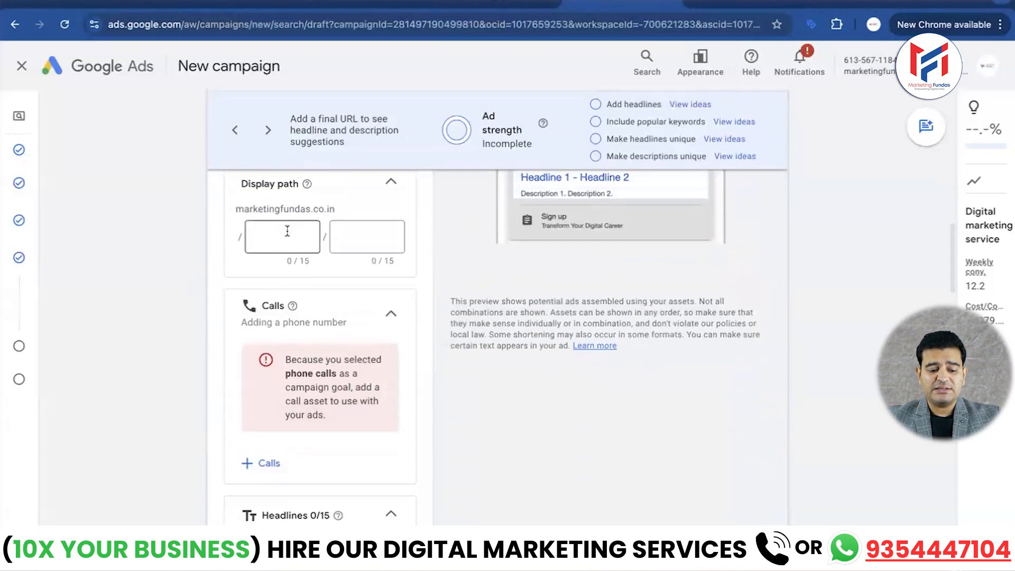
{"action": "left_click", "coordinate": [296, 233]}
{"action": "type", "text": "digitam"}
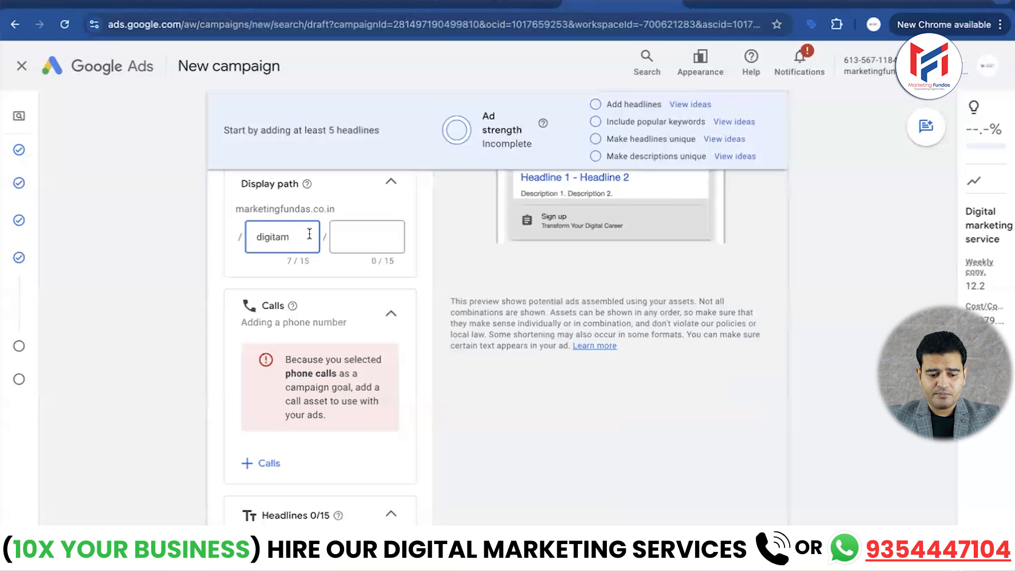
{"action": "key", "text": "BackSpace"}
{"action": "type", "text": "l"}
{"action": "left_click", "coordinate": [340, 234]}
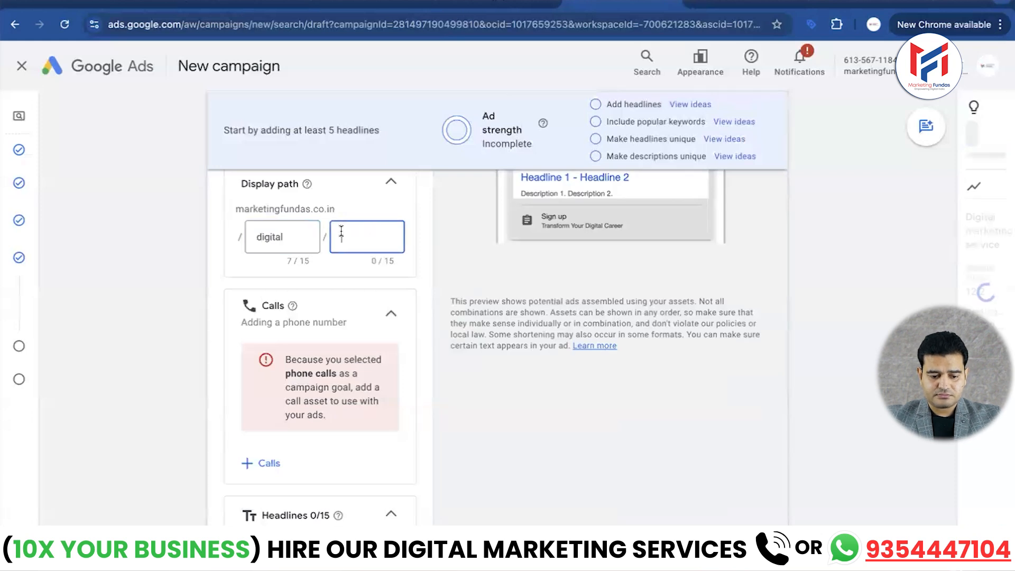
{"action": "type", "text": "marketing"}
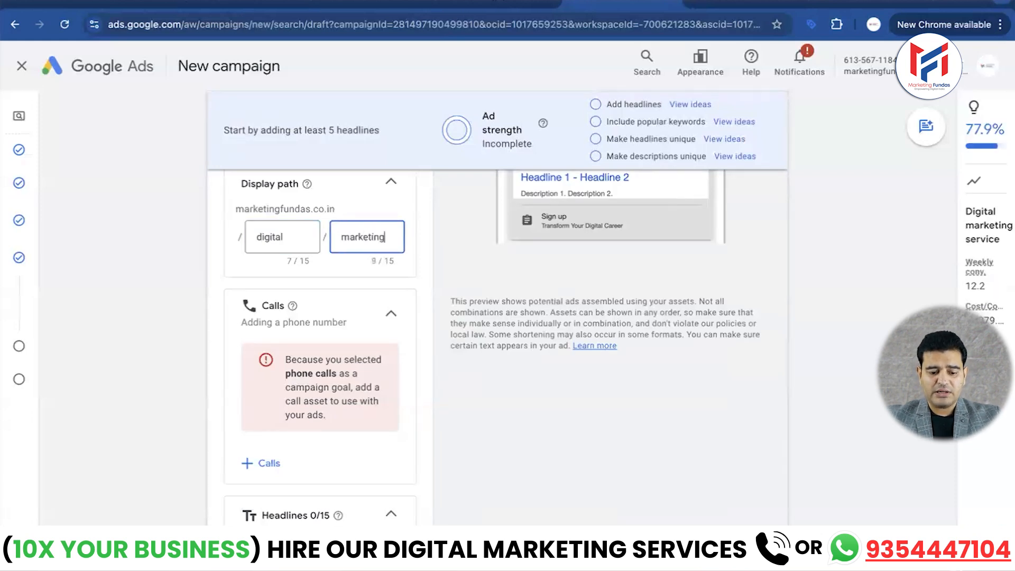
- Add the second phone number in the existing call assets list as the campaign's call asset and check the ad preview
{"action": "scroll", "coordinate": [295, 272], "scroll_direction": "down", "scroll_amount": 2}
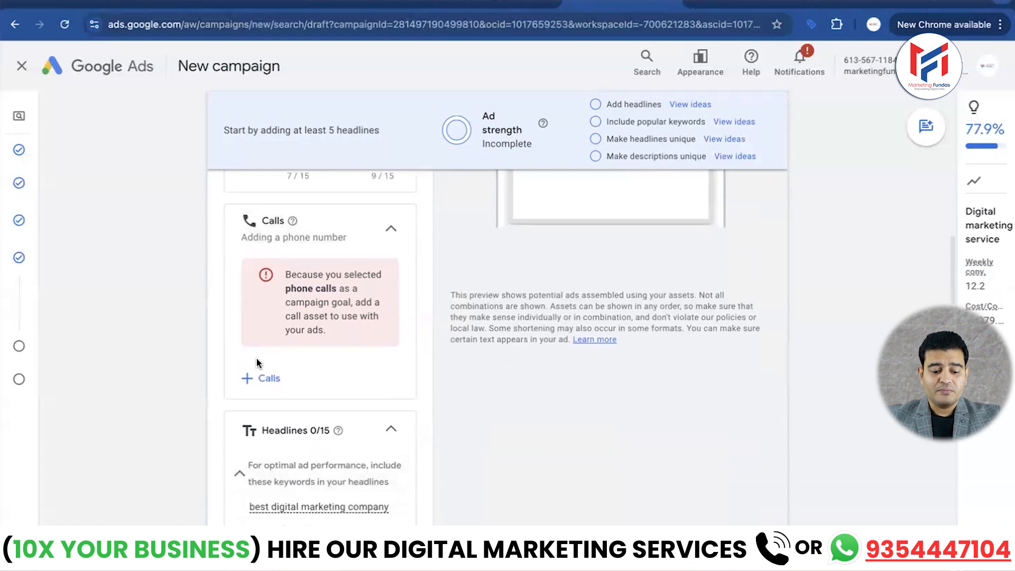
{"action": "left_click", "coordinate": [248, 377]}
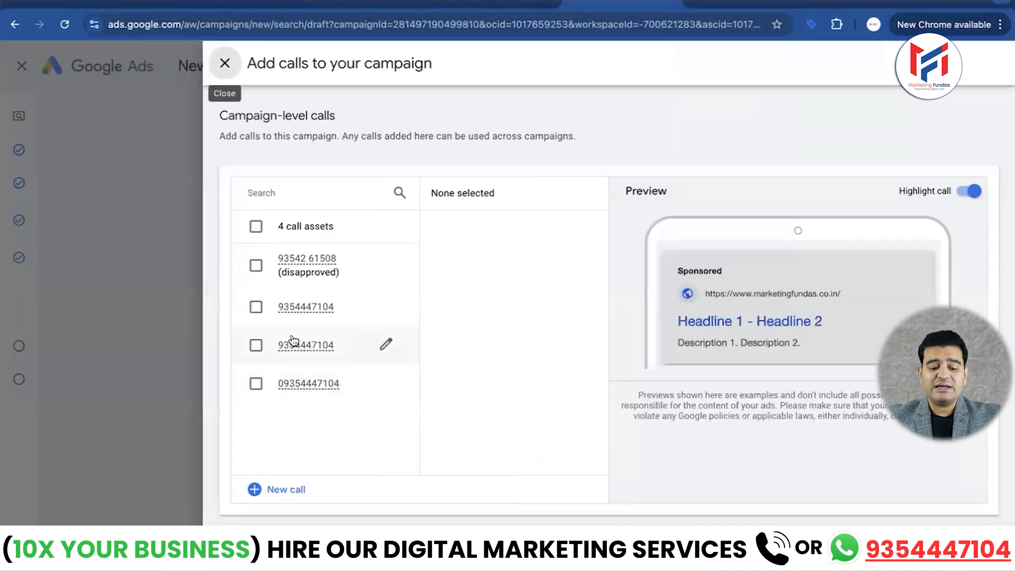
{"action": "left_click", "coordinate": [256, 307]}
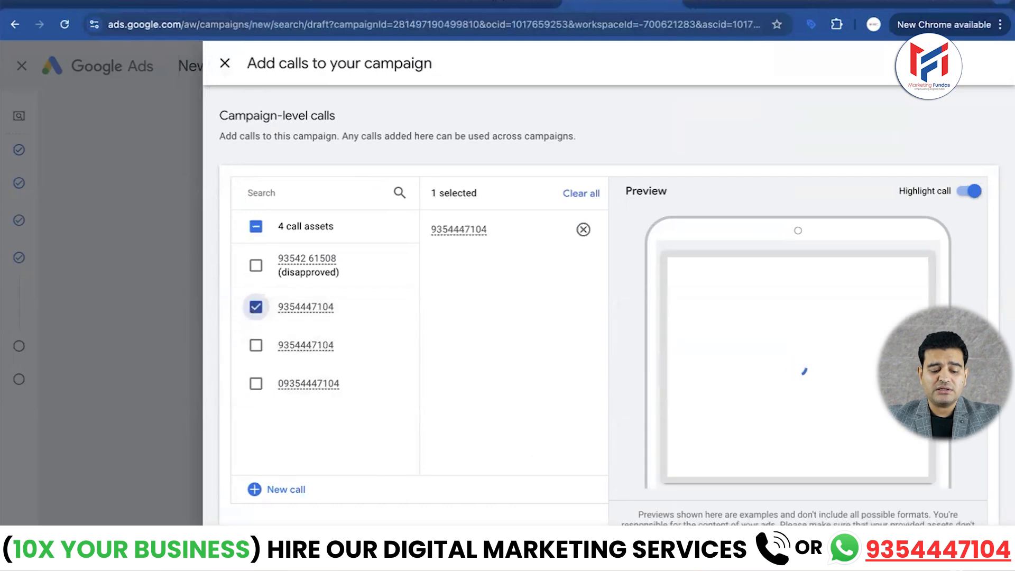
{"action": "left_click", "coordinate": [242, 545]}
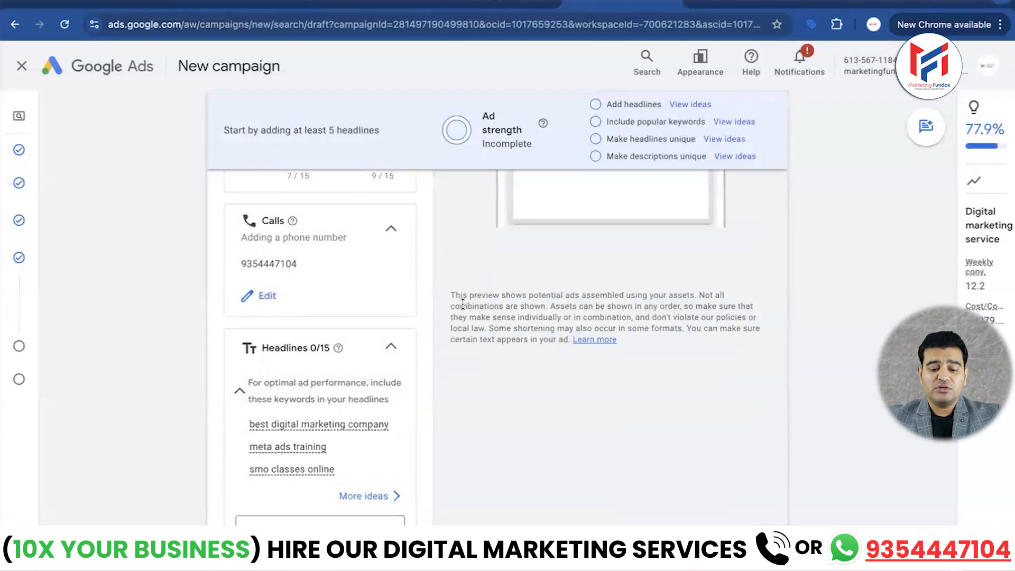
{"action": "scroll", "coordinate": [539, 336], "scroll_direction": "up", "scroll_amount": 4}
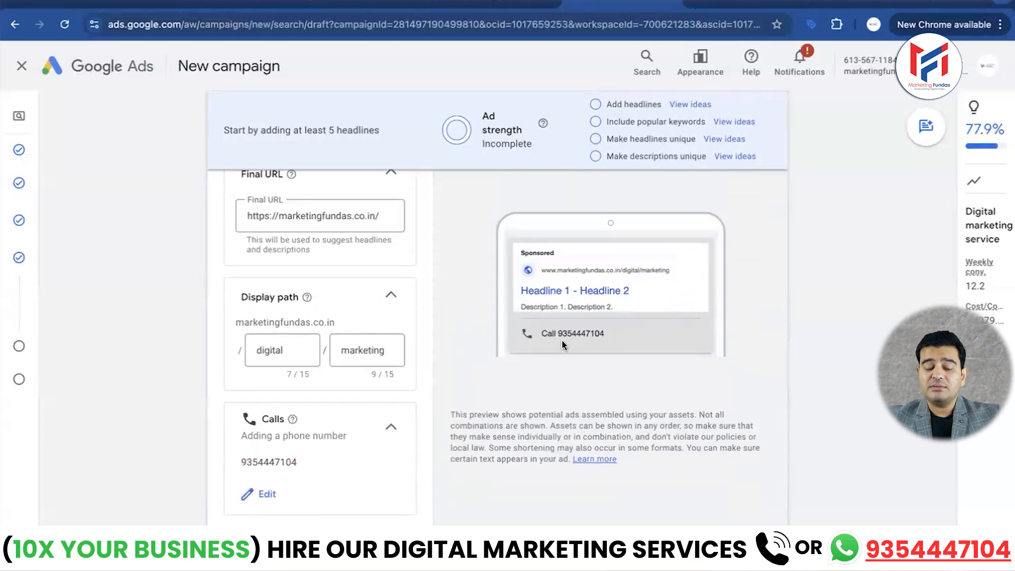
- Enter "Best company in delhi" and "digital marketing service" as the ad's first two headlines
{"action": "scroll", "coordinate": [438, 325], "scroll_direction": "down", "scroll_amount": 5}
{"action": "scroll", "coordinate": [329, 305], "scroll_direction": "down", "scroll_amount": 4}
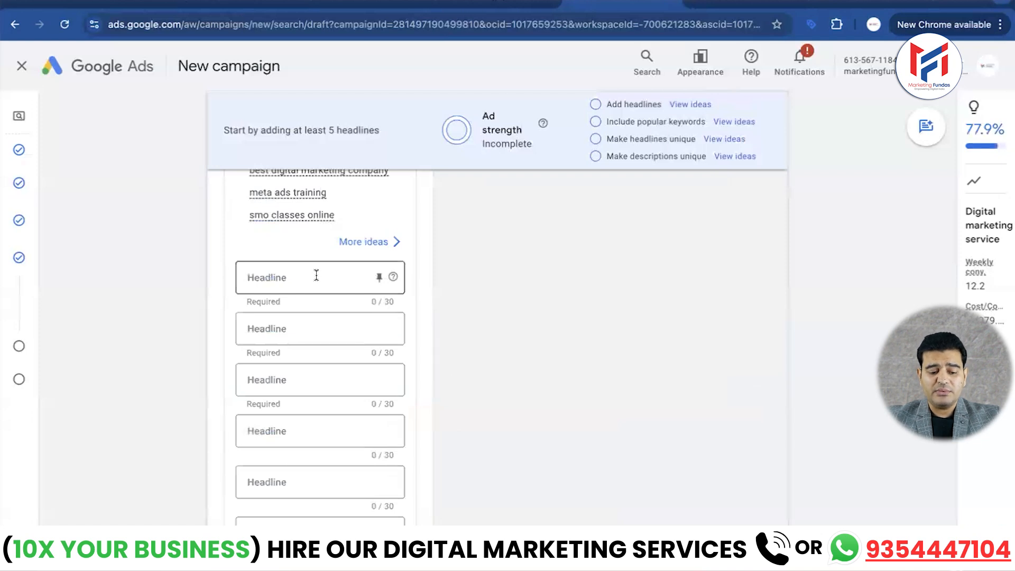
{"action": "left_click", "coordinate": [316, 275]}
{"action": "type", "text": "Best"}
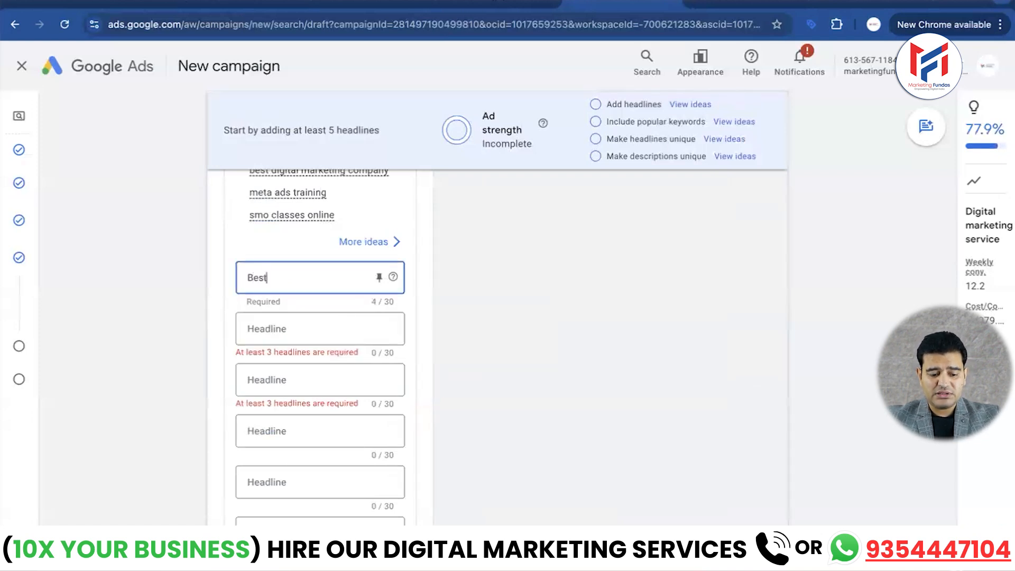
{"action": "type", "text": " company in delhi"}
{"action": "left_click", "coordinate": [272, 328]}
{"action": "type", "text": "digital marketing service"}
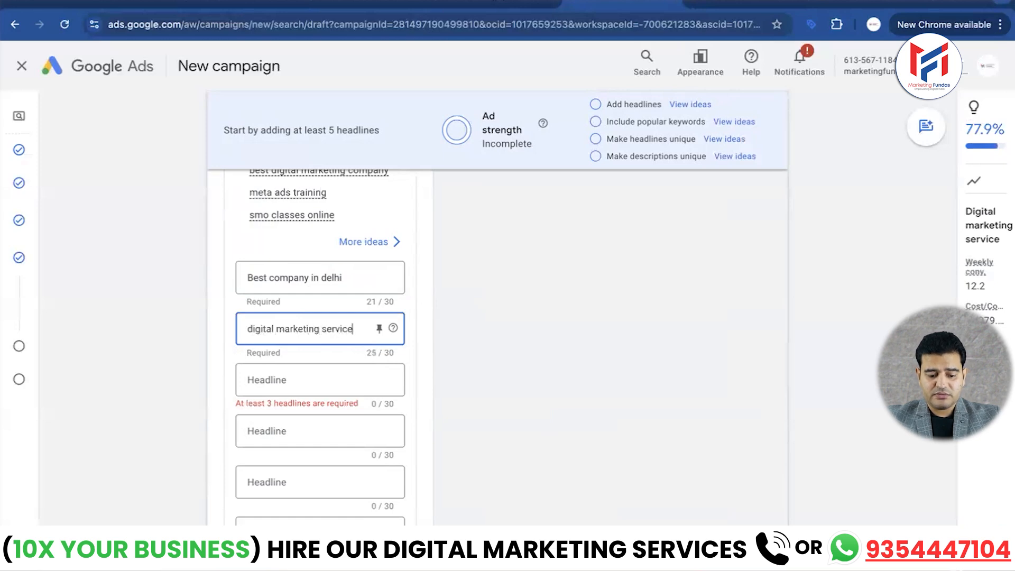
- Enter "grow your business with us" and "get best discounts on packages" as the ad's third and fourth headlines
{"action": "left_click", "coordinate": [292, 380]}
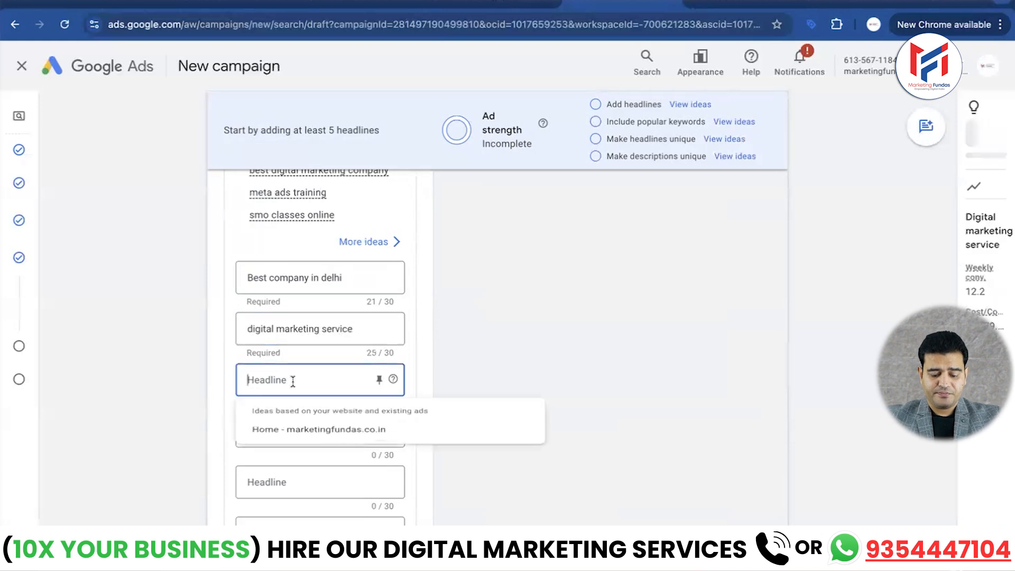
{"action": "type", "text": "grow your"}
{"action": "type", "text": "business with us"}
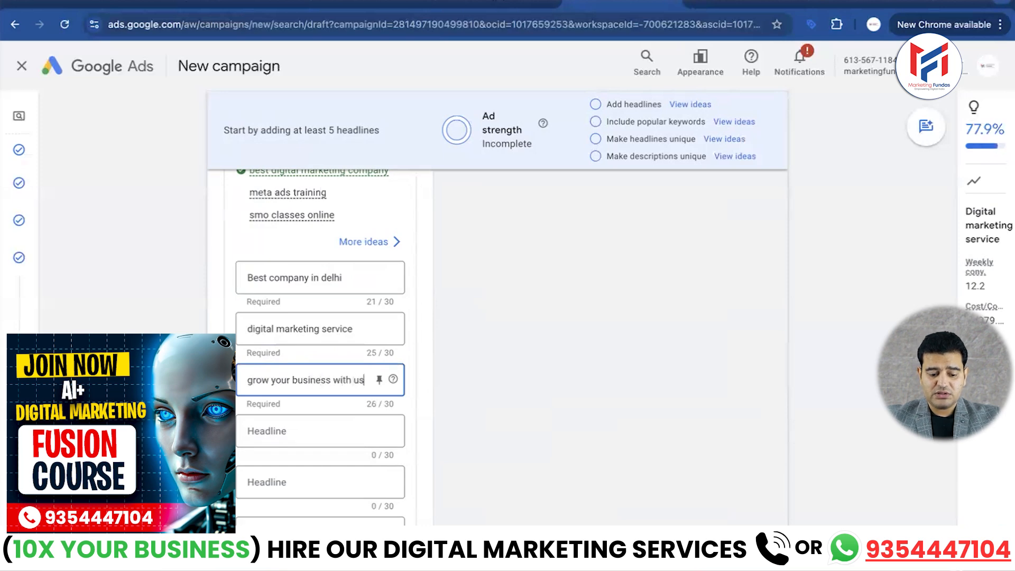
{"action": "left_click", "coordinate": [289, 437]}
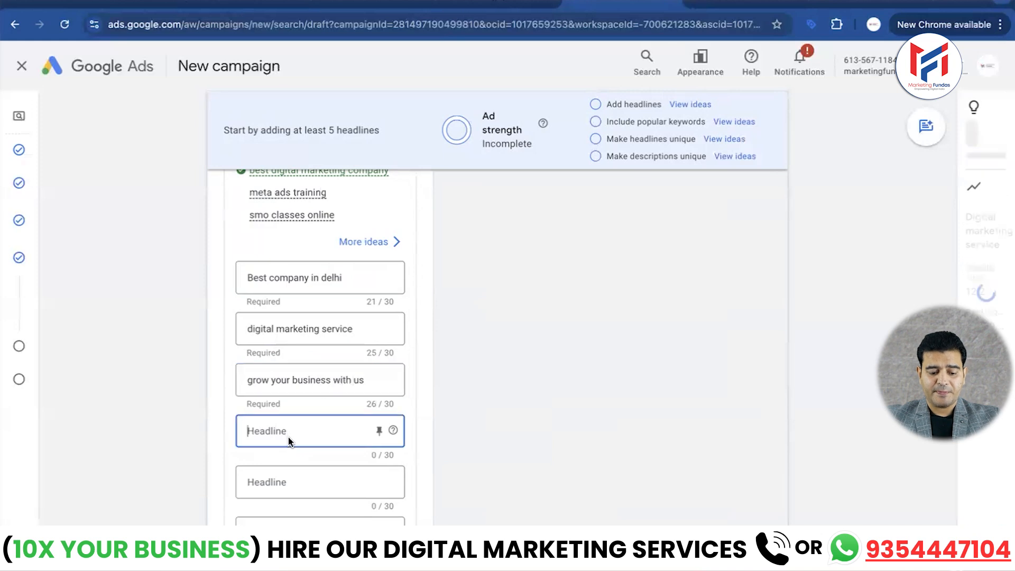
{"action": "scroll", "coordinate": [319, 401], "scroll_direction": "down", "scroll_amount": 1}
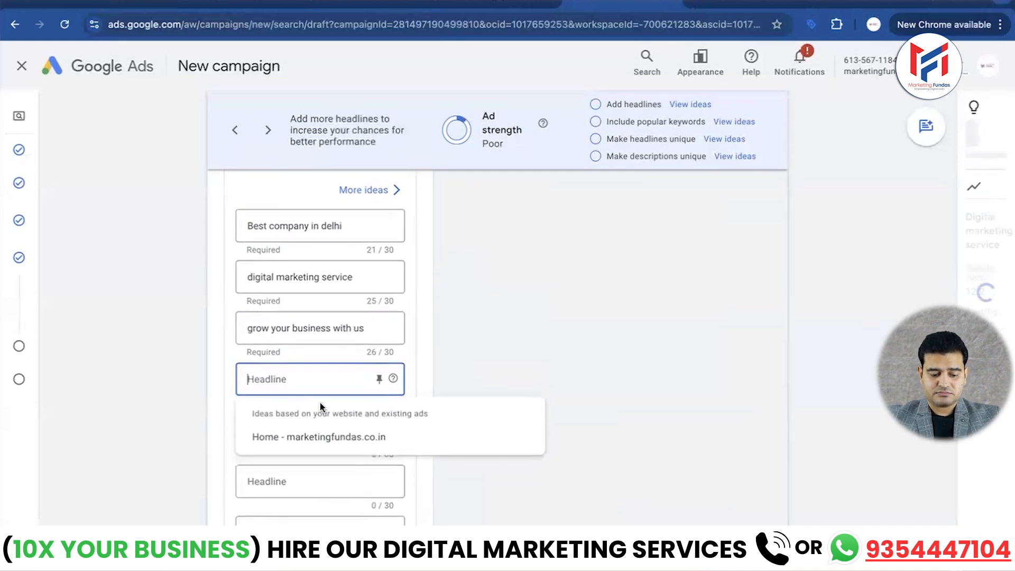
{"action": "type", "text": "get best discounts on"}
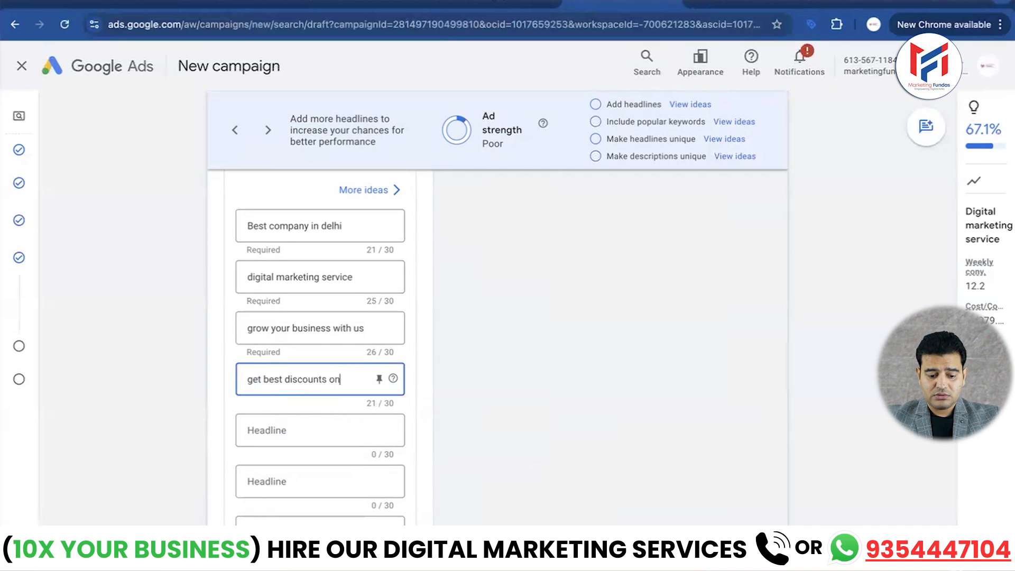
{"action": "type", "text": " packages"}
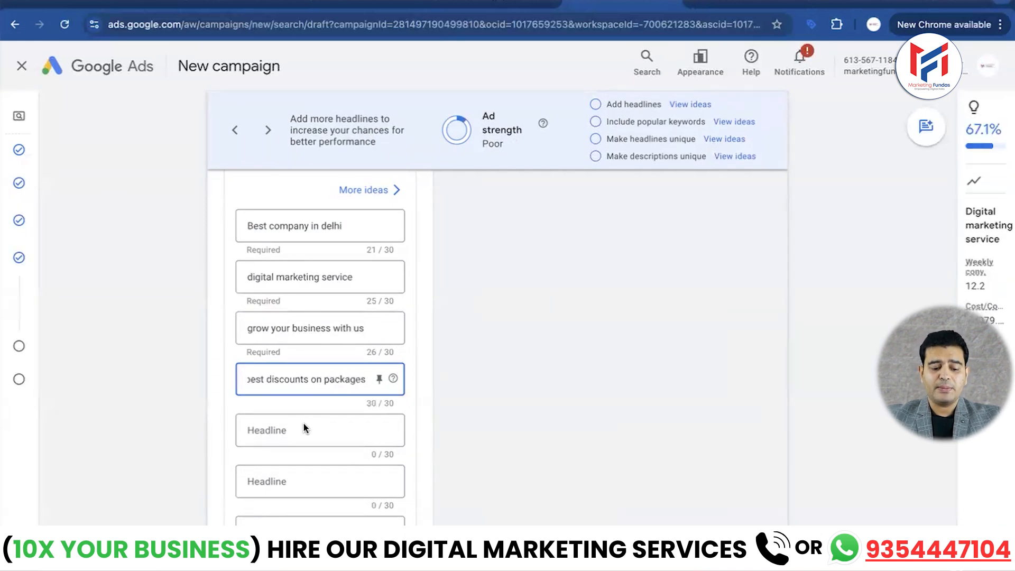
- Fill the first description with the suggested text "Welcome to Marketing Fundas, where we solve the toughest digital marketing challenges"
{"action": "scroll", "coordinate": [303, 422], "scroll_direction": "down", "scroll_amount": 2}
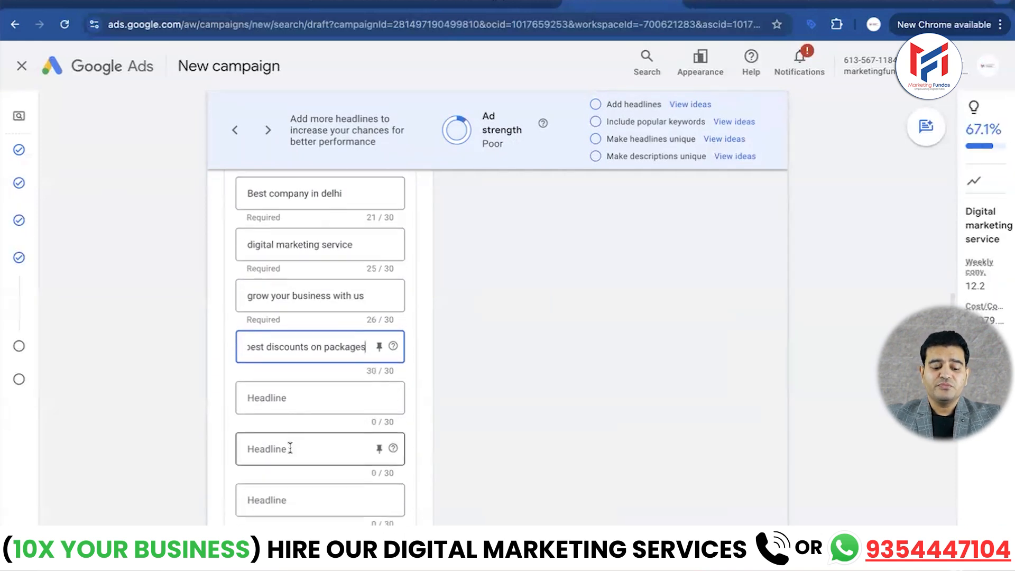
{"action": "scroll", "coordinate": [290, 446], "scroll_direction": "down", "scroll_amount": 5}
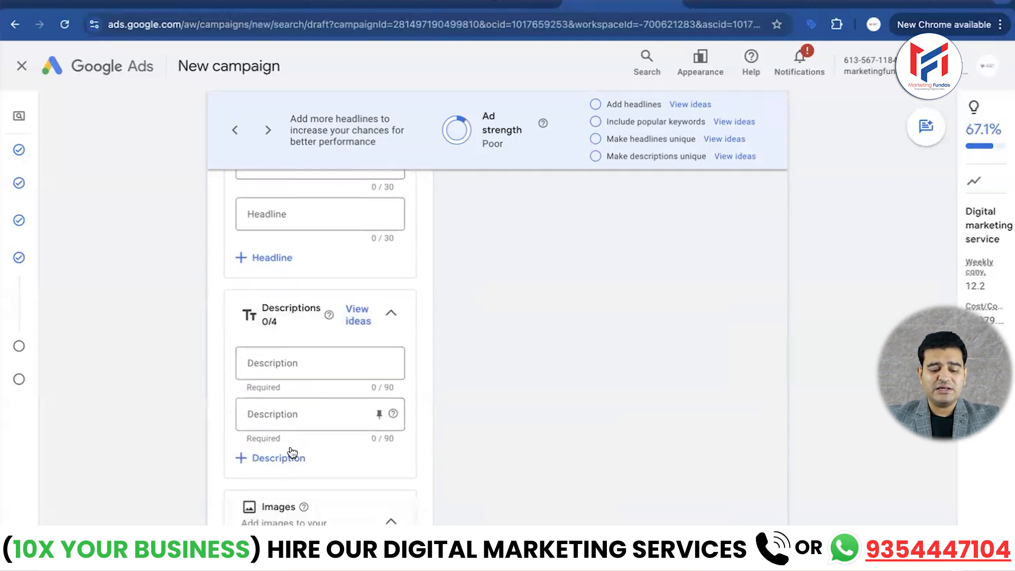
{"action": "left_click", "coordinate": [318, 323]}
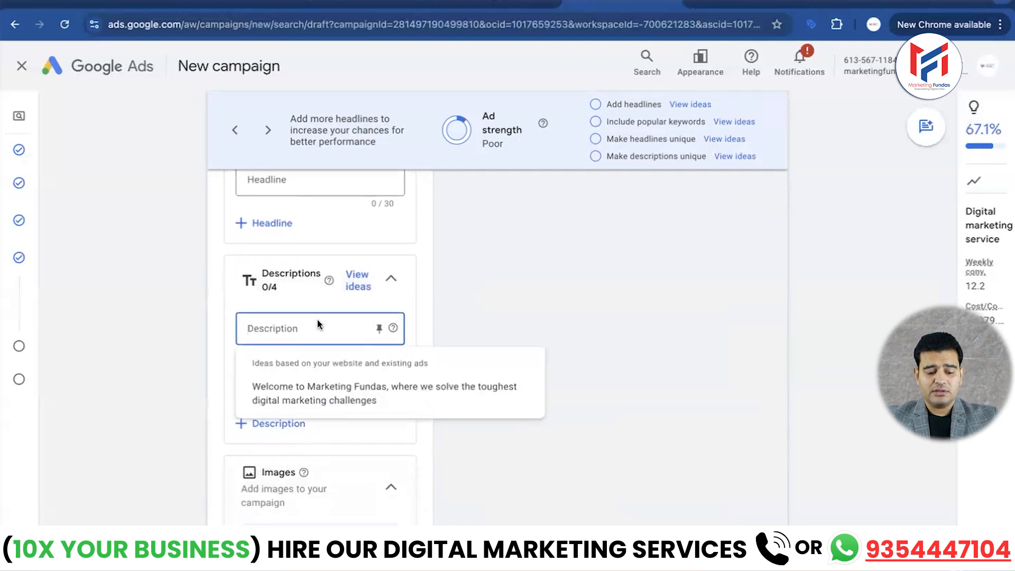
{"action": "left_click", "coordinate": [339, 398]}
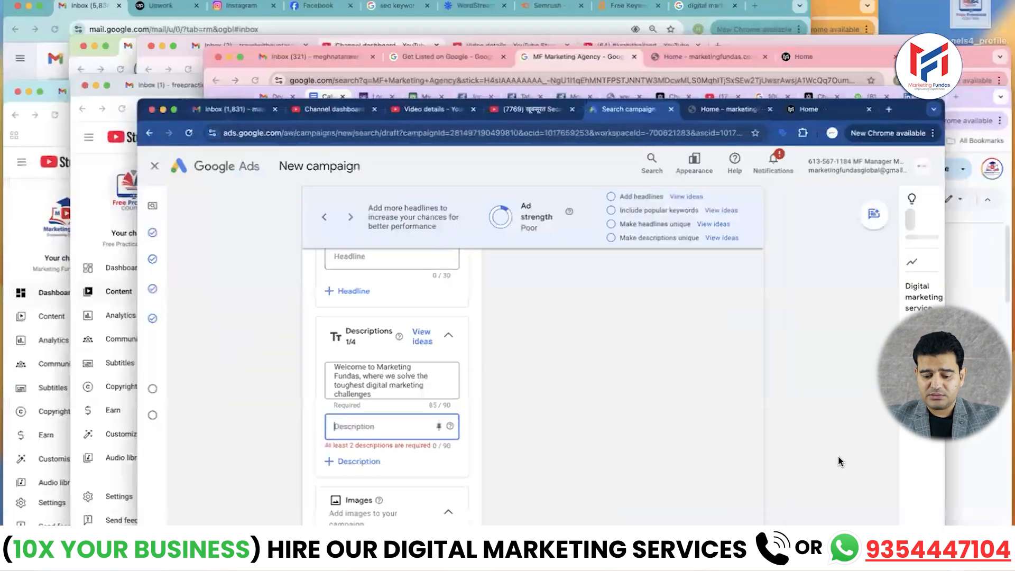
- Copy "Get expert training & certification. Call us today to boost your career in marketing." from the Call Ads Campaign Google Doc into the second description
{"action": "key", "text": "ctrl+Up"}
{"action": "left_click", "coordinate": [850, 453]}
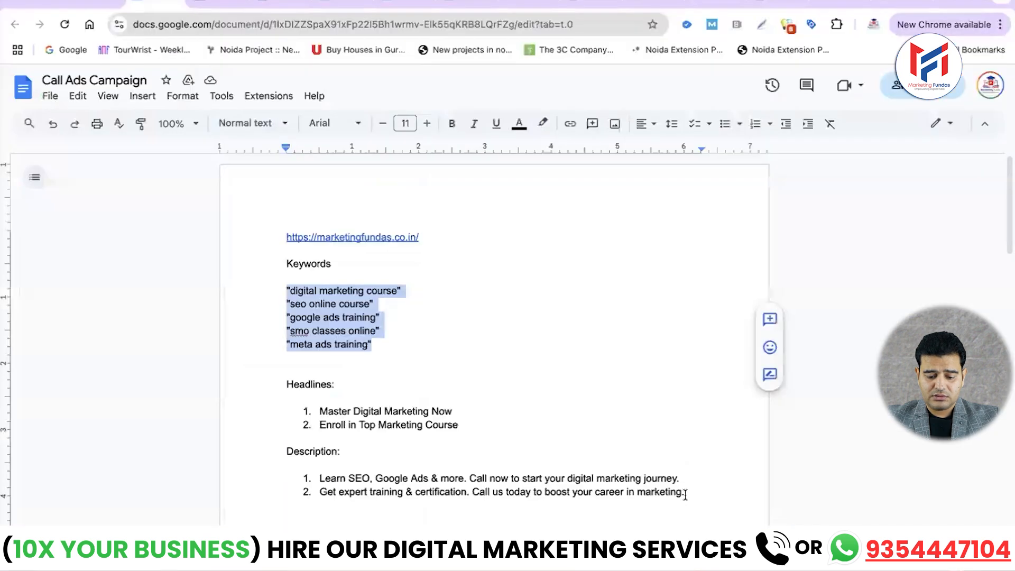
{"action": "left_click_drag", "start_coordinate": [685, 494], "coordinate": [329, 497]}
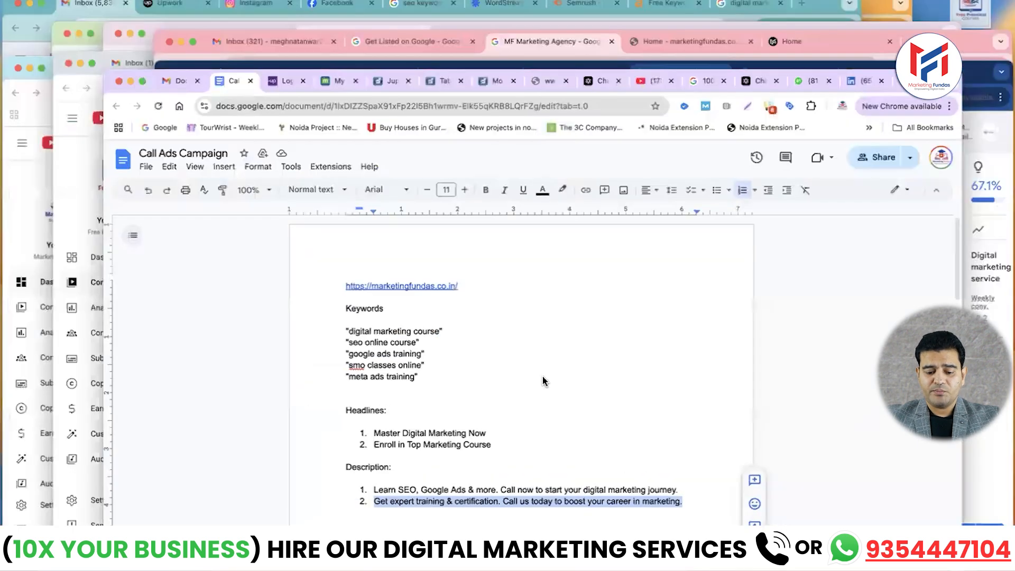
{"action": "key", "text": "ctrl+Up"}
{"action": "left_click", "coordinate": [871, 438]}
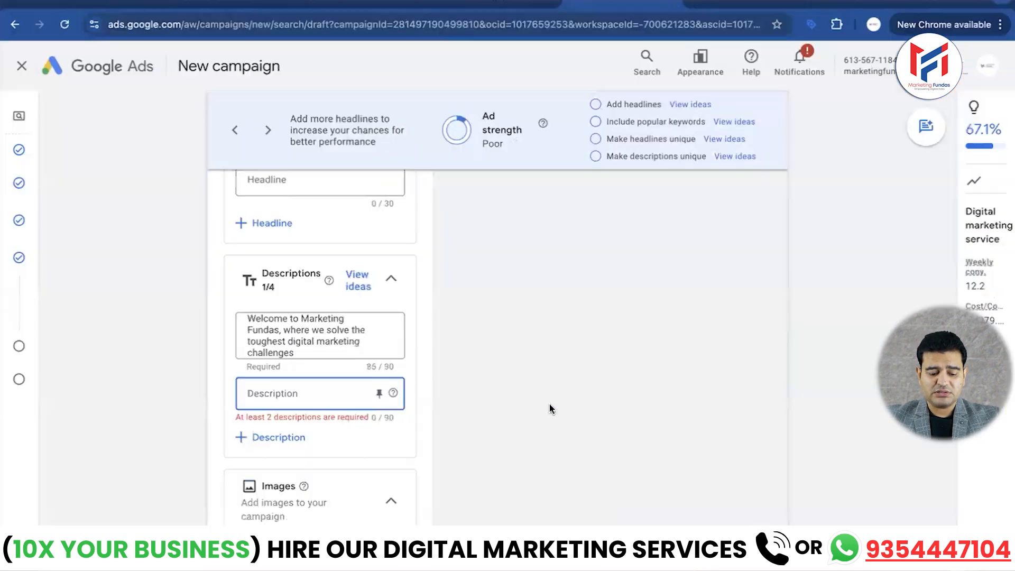
{"action": "type", "text": "Get expert training & certification. Call us today to boost your career in marketing."}
- Skip the remaining optional assets and accept the recommended average daily budget of ₹1,882.27, continuing to the campaign review
{"action": "scroll", "coordinate": [392, 402], "scroll_direction": "down", "scroll_amount": 5}
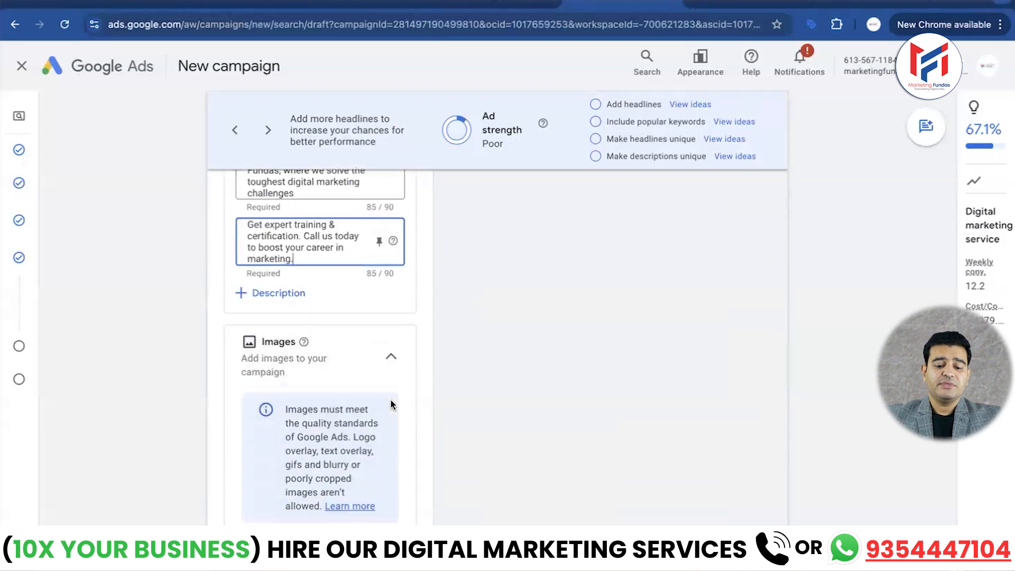
{"action": "scroll", "coordinate": [391, 404], "scroll_direction": "down", "scroll_amount": 7}
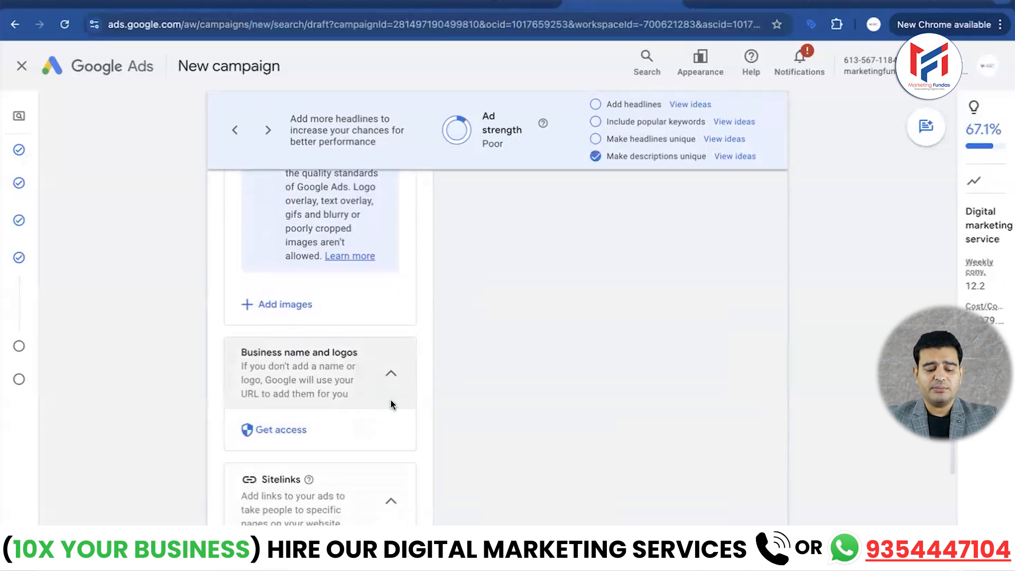
{"action": "scroll", "coordinate": [393, 405], "scroll_direction": "down", "scroll_amount": 5}
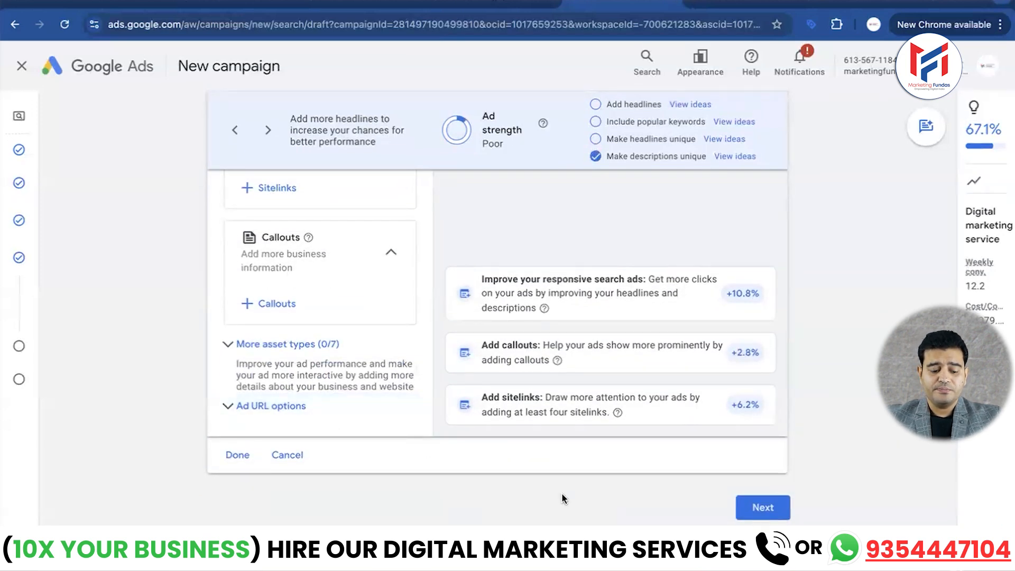
{"action": "left_click", "coordinate": [764, 506]}
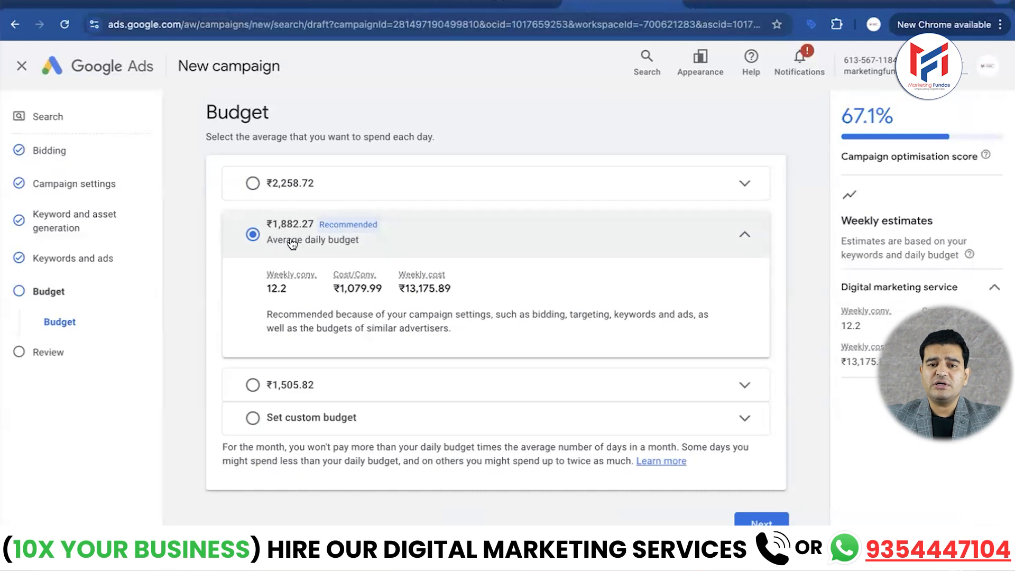
{"action": "left_click", "coordinate": [750, 524]}
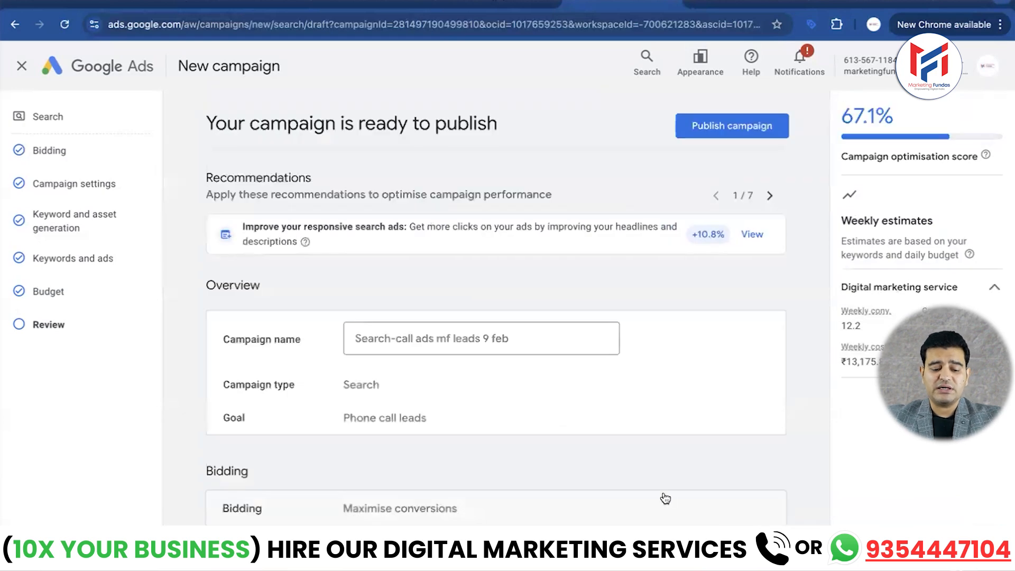
- Look over the campaign summary, publish the campaign and dismiss the account alerts
{"action": "scroll", "coordinate": [664, 492], "scroll_direction": "down", "scroll_amount": 10}
{"action": "scroll", "coordinate": [664, 493], "scroll_direction": "up", "scroll_amount": 10}
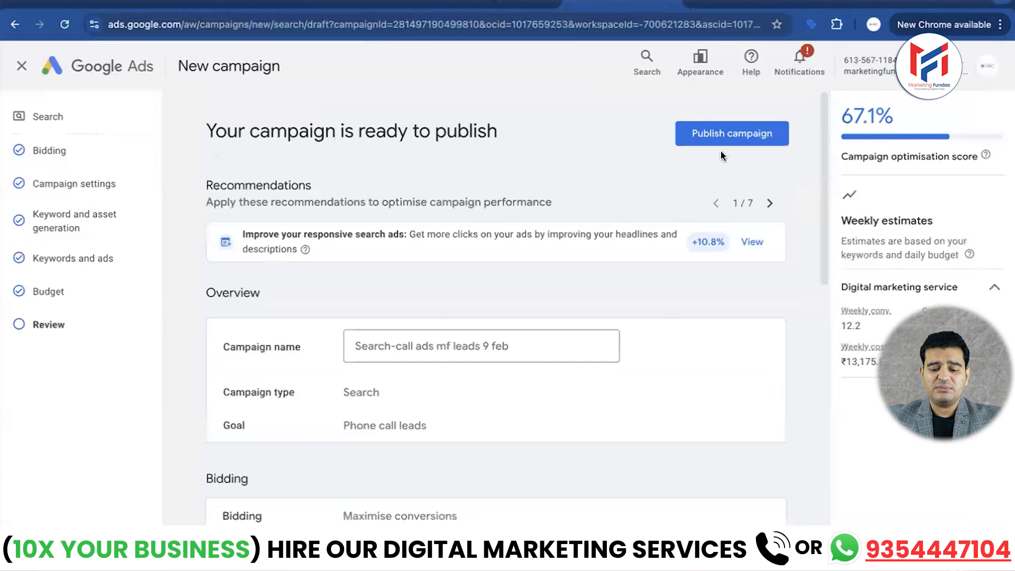
{"action": "left_click", "coordinate": [738, 133]}
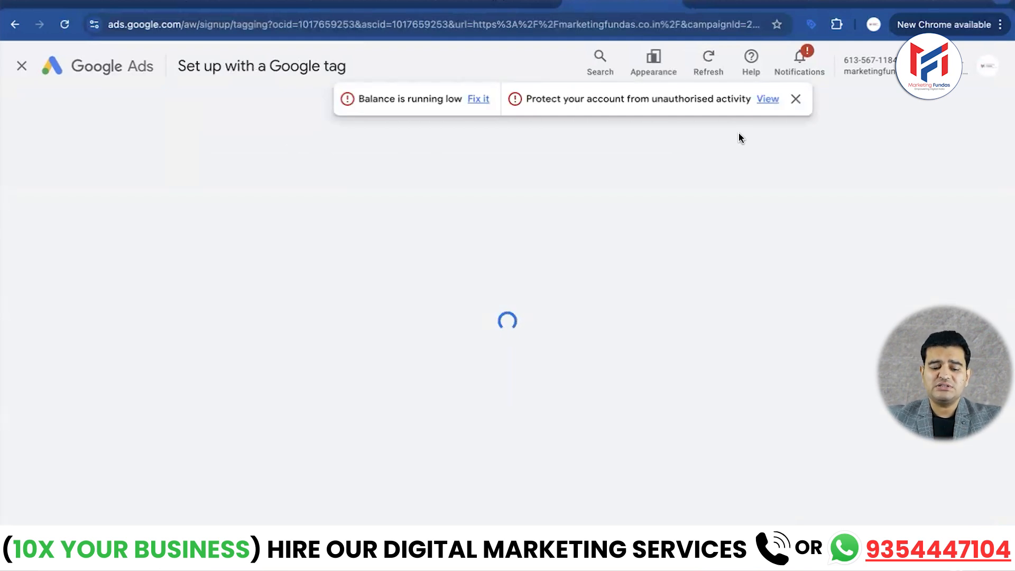
{"action": "left_click", "coordinate": [795, 99]}
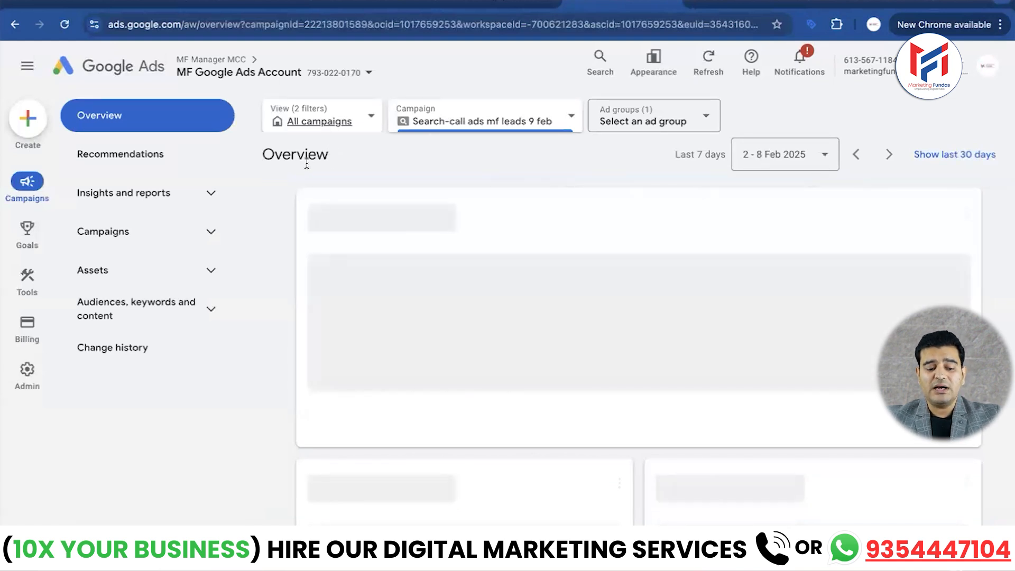
- Open the published campaign "Search-call ads mf leads 9 feb" and examine its ad group and the Digital marketing service keywords
{"action": "left_click", "coordinate": [109, 236]}
{"action": "left_click", "coordinate": [113, 272]}
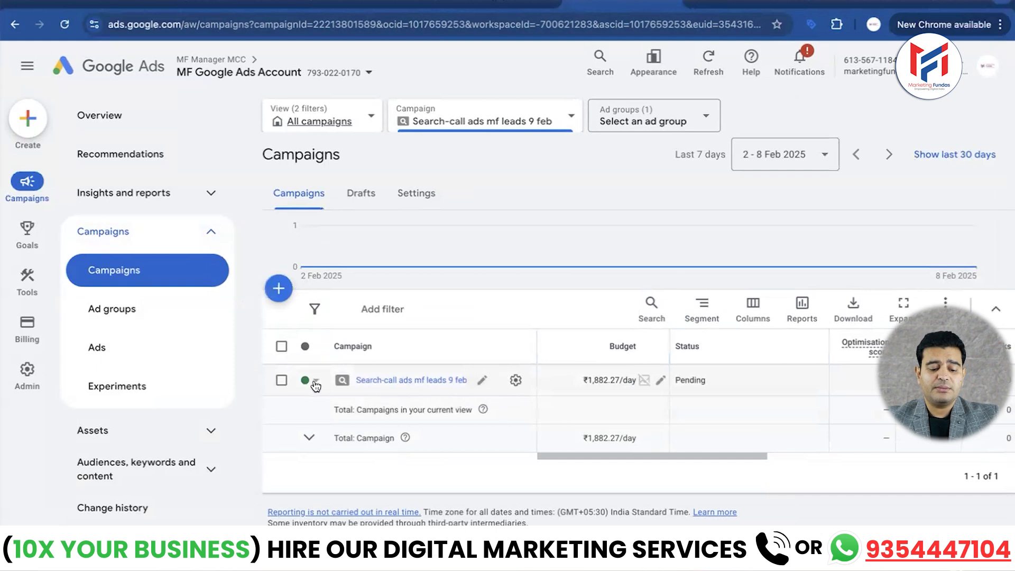
{"action": "left_click", "coordinate": [403, 380]}
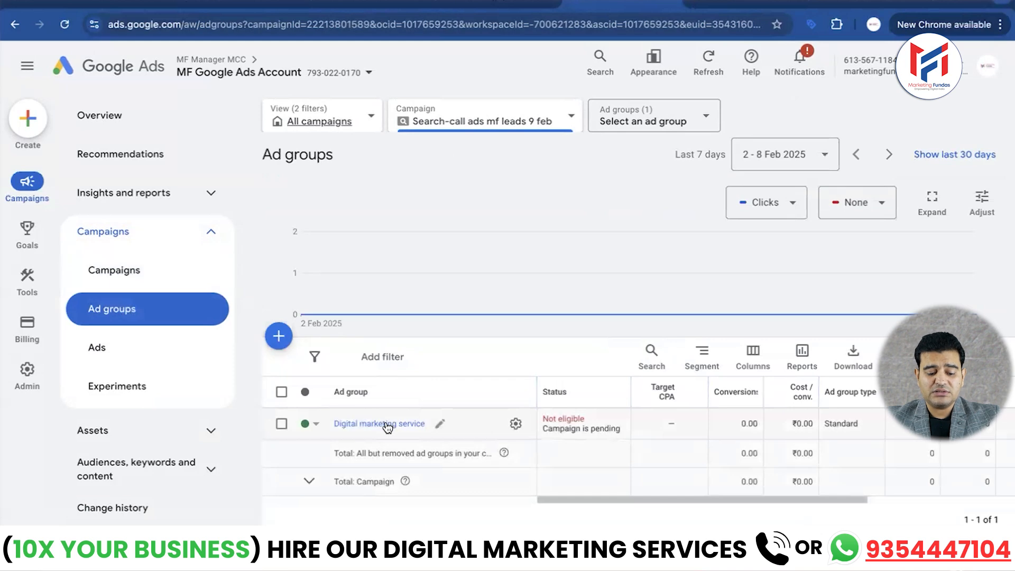
{"action": "left_click", "coordinate": [384, 425]}
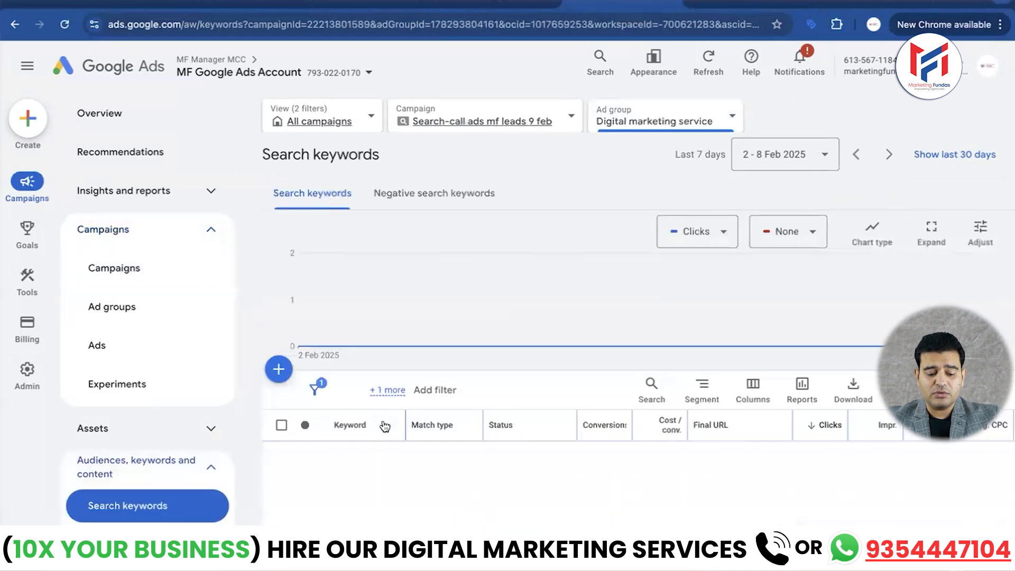
{"action": "scroll", "coordinate": [384, 453], "scroll_direction": "down", "scroll_amount": 3}
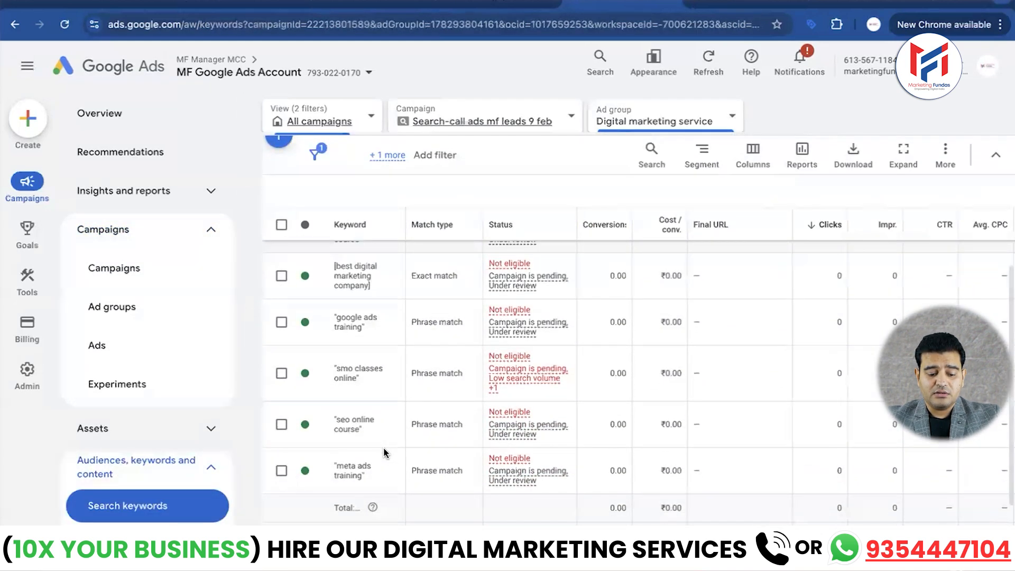
{"action": "scroll", "coordinate": [384, 453], "scroll_direction": "up", "scroll_amount": 4}
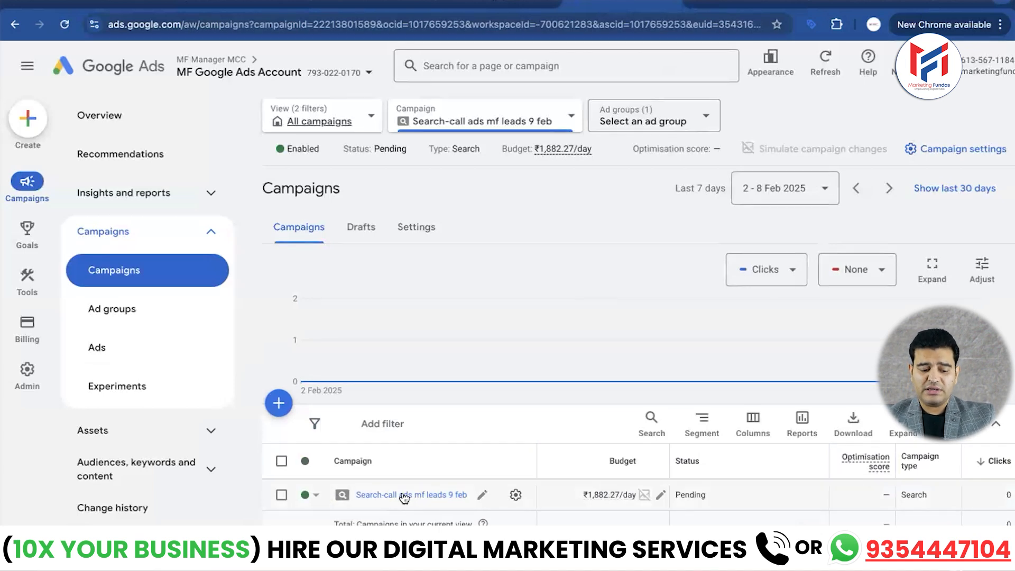
{"action": "left_click", "coordinate": [405, 496]}
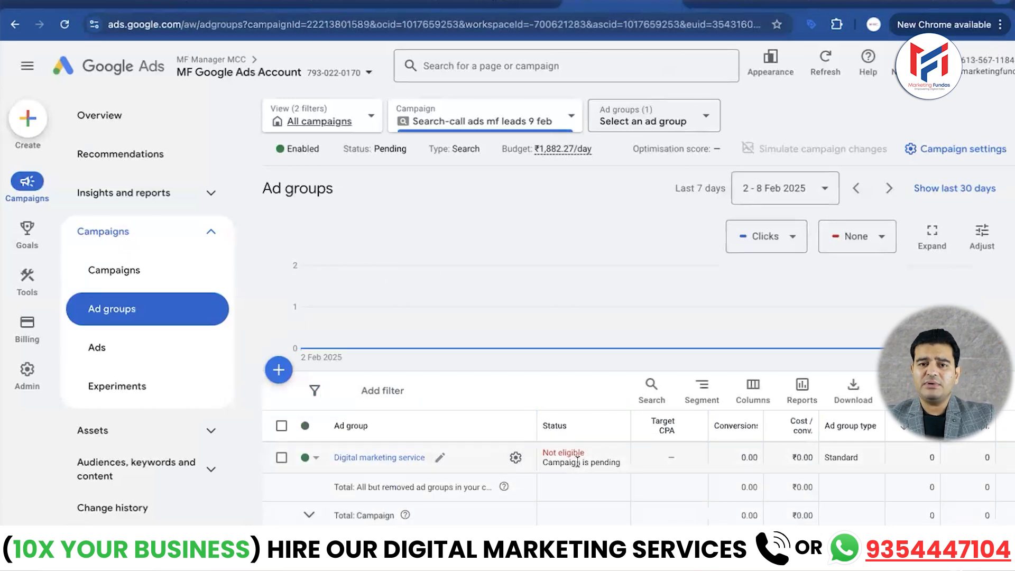
- Pause the existing responsive search ad in the campaign's ads list
{"action": "left_click", "coordinate": [97, 344]}
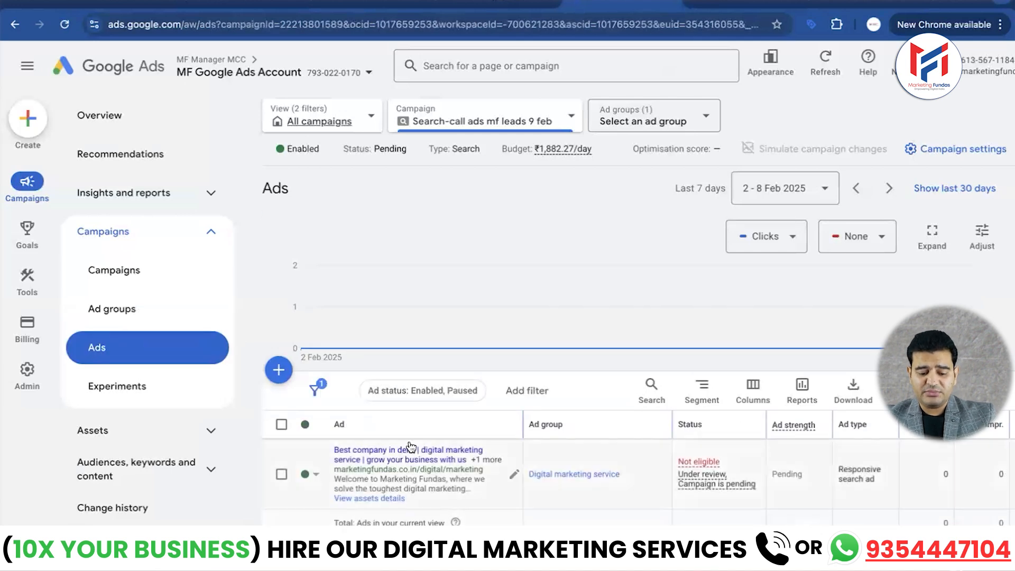
{"action": "scroll", "coordinate": [344, 434], "scroll_direction": "down", "scroll_amount": 1}
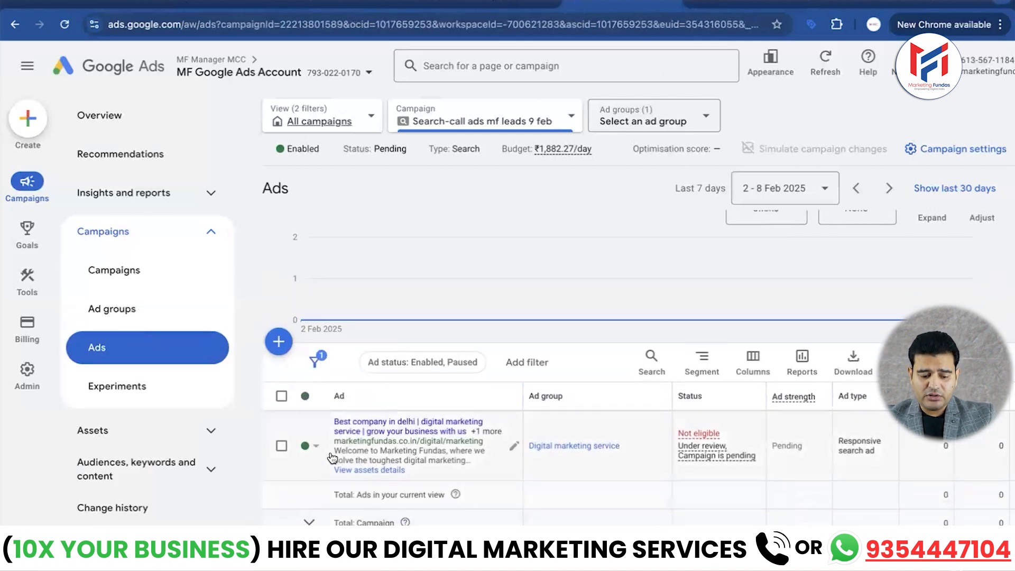
{"action": "left_click", "coordinate": [313, 446]}
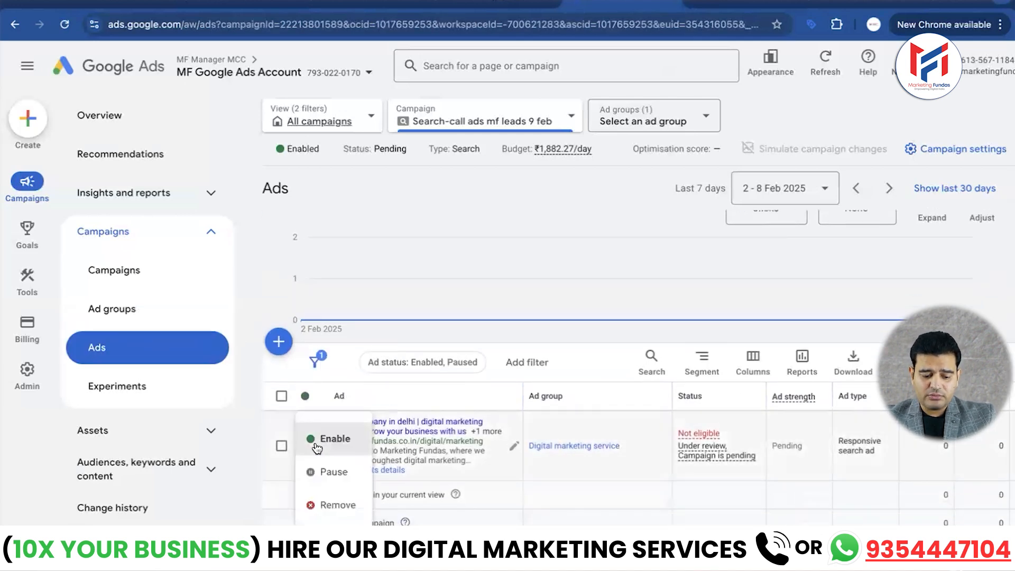
{"action": "left_click", "coordinate": [313, 472]}
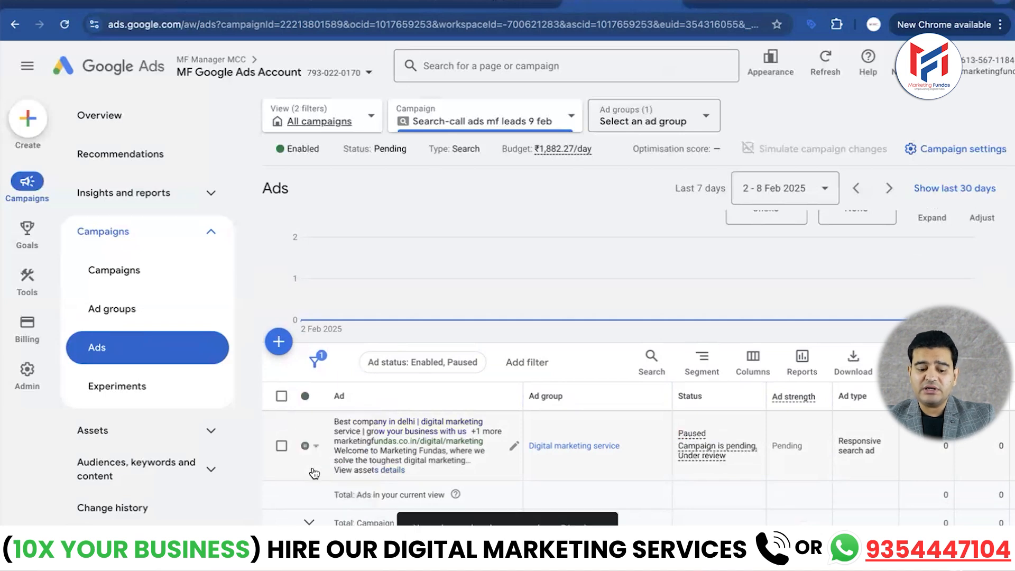
- Start a new call ad in the "Digital marketing service" ad group and look over its form
{"action": "left_click", "coordinate": [279, 342]}
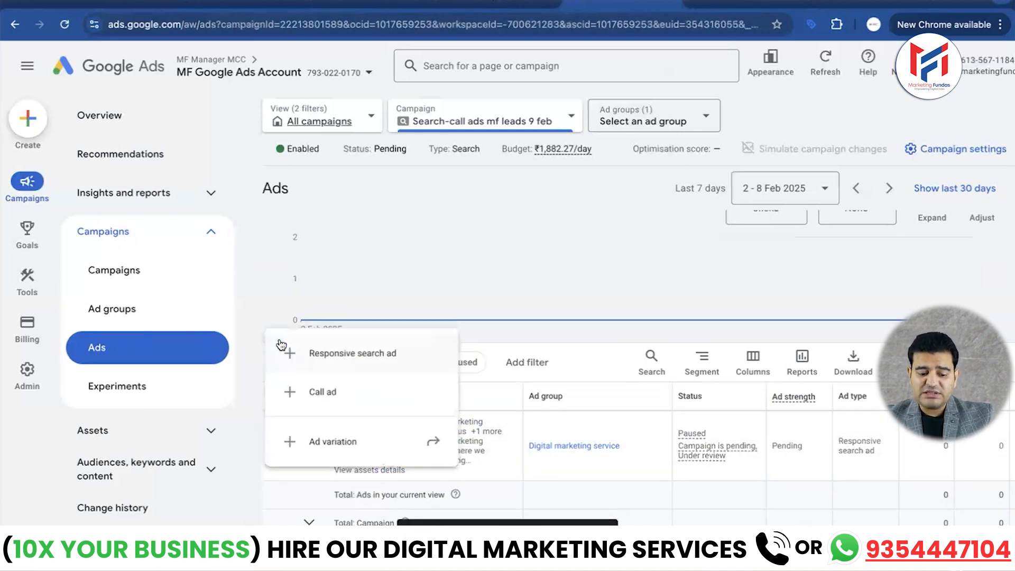
{"action": "left_click", "coordinate": [317, 391]}
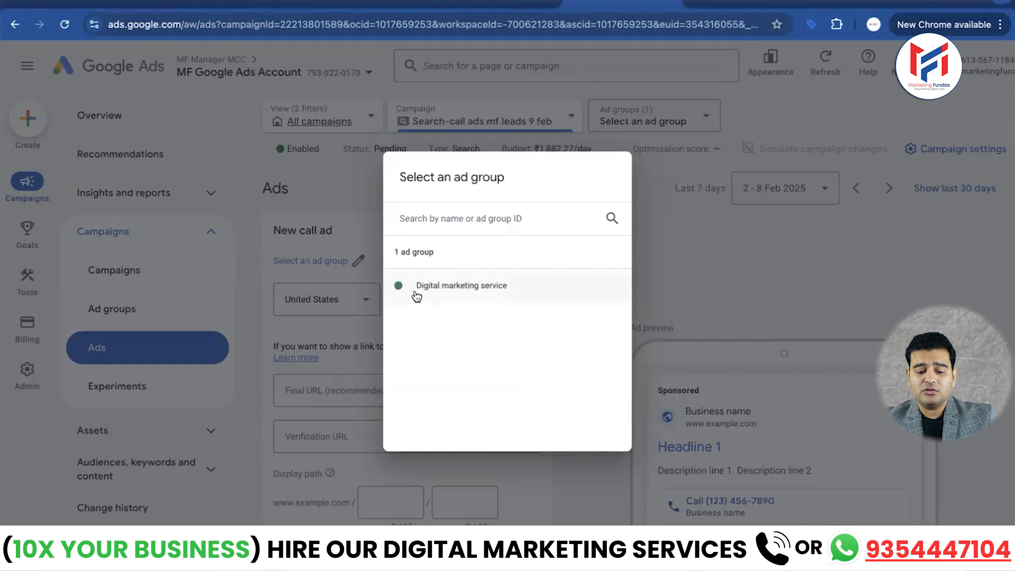
{"action": "left_click", "coordinate": [463, 289]}
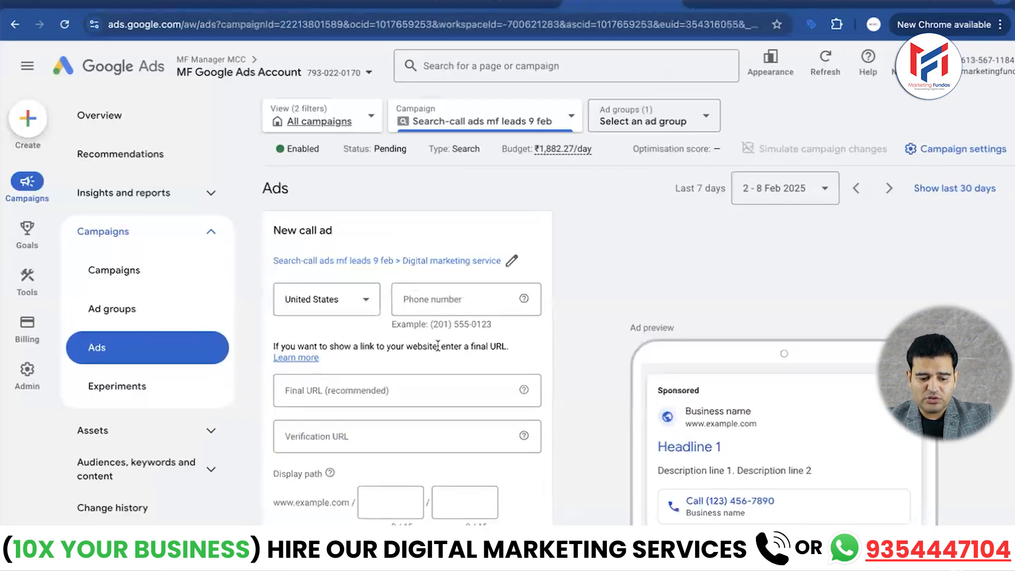
{"action": "scroll", "coordinate": [464, 344], "scroll_direction": "down", "scroll_amount": 5}
{"action": "scroll", "coordinate": [437, 346], "scroll_direction": "up", "scroll_amount": 5}
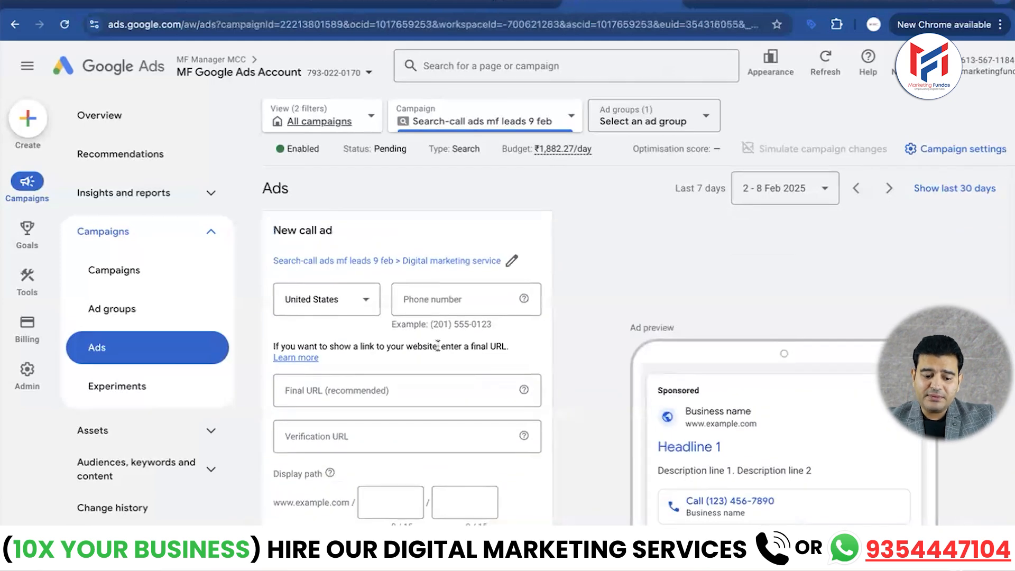
- Set the call ad's country to India and enter the business phone number without the leading zero
{"action": "left_click", "coordinate": [363, 302]}
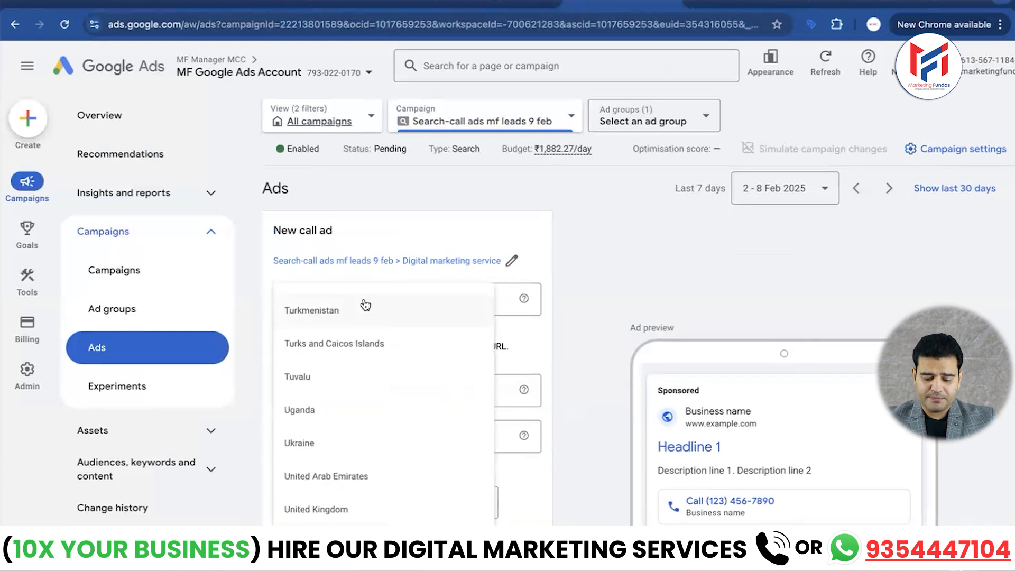
{"action": "scroll", "coordinate": [364, 305], "scroll_direction": "down", "scroll_amount": 8}
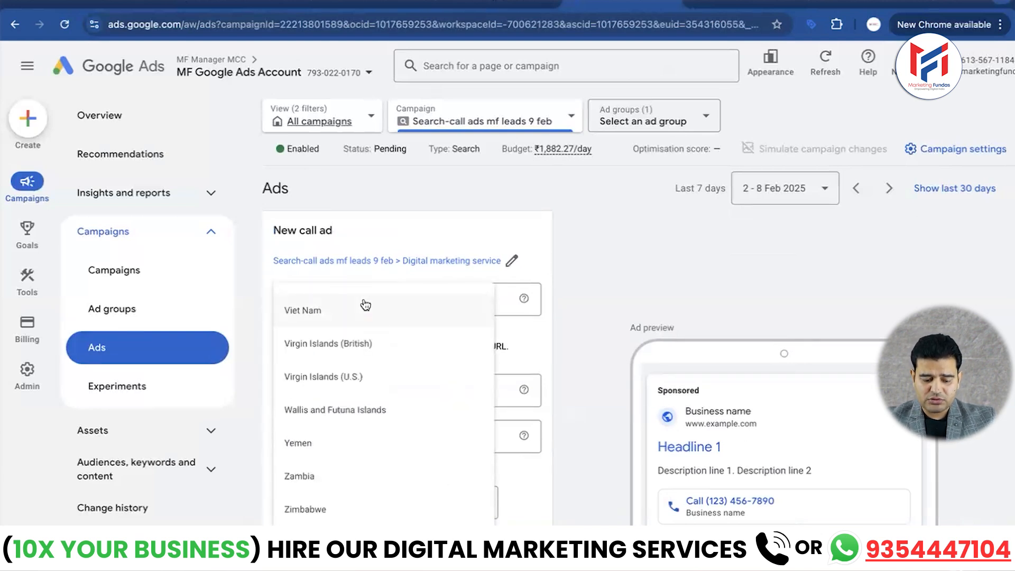
{"action": "type", "text": "in"}
{"action": "left_click", "coordinate": [314, 300]}
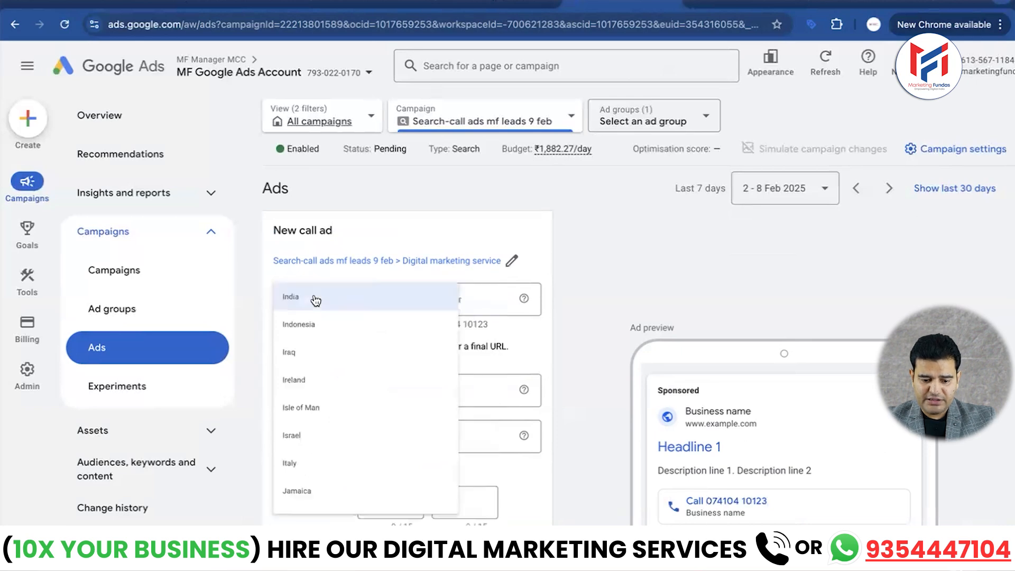
{"action": "left_click", "coordinate": [468, 295]}
{"action": "left_click", "coordinate": [506, 323]}
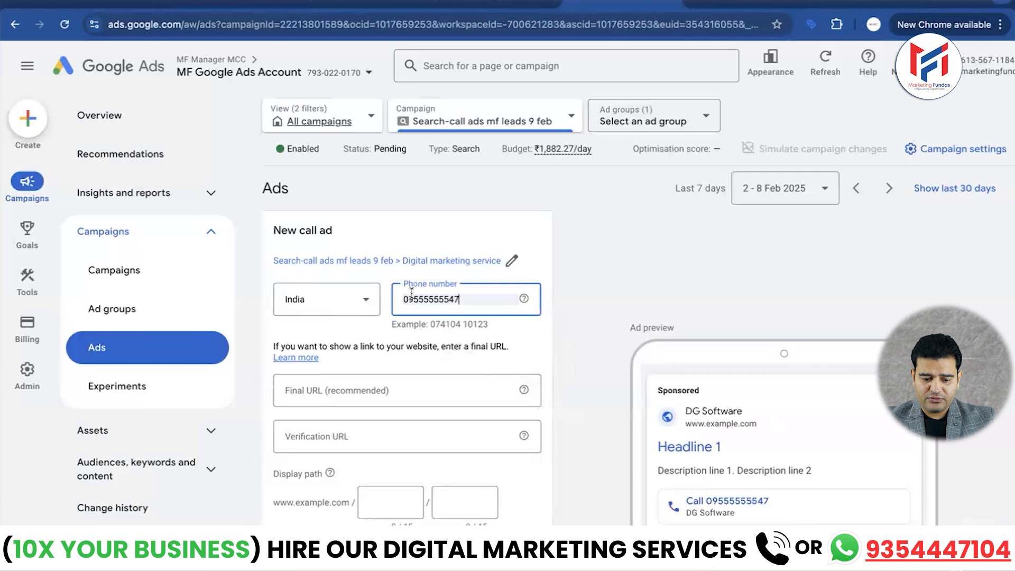
{"action": "left_click", "coordinate": [408, 297]}
{"action": "key", "text": "BackSpace"}
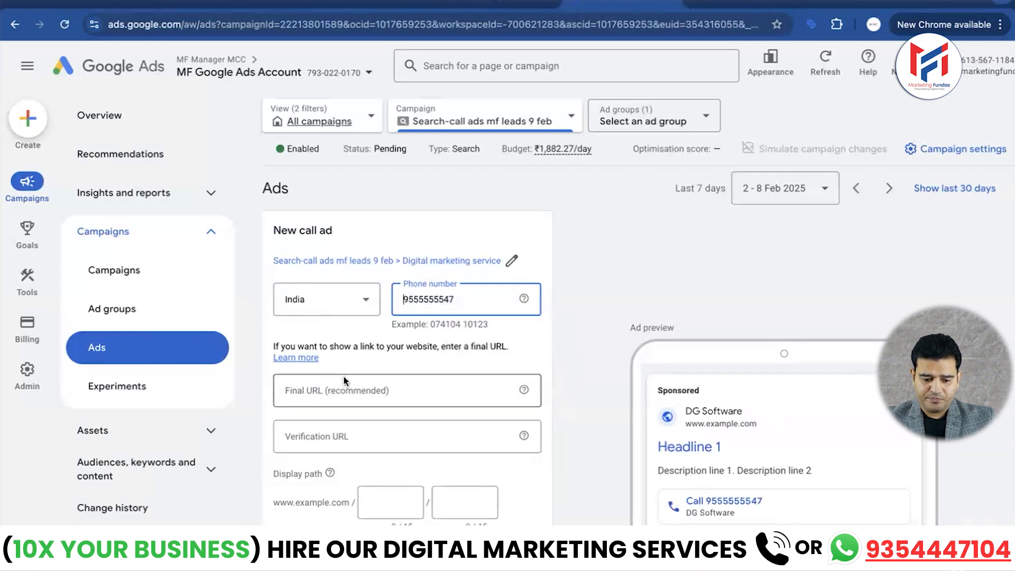
{"action": "scroll", "coordinate": [344, 377], "scroll_direction": "down", "scroll_amount": 1}
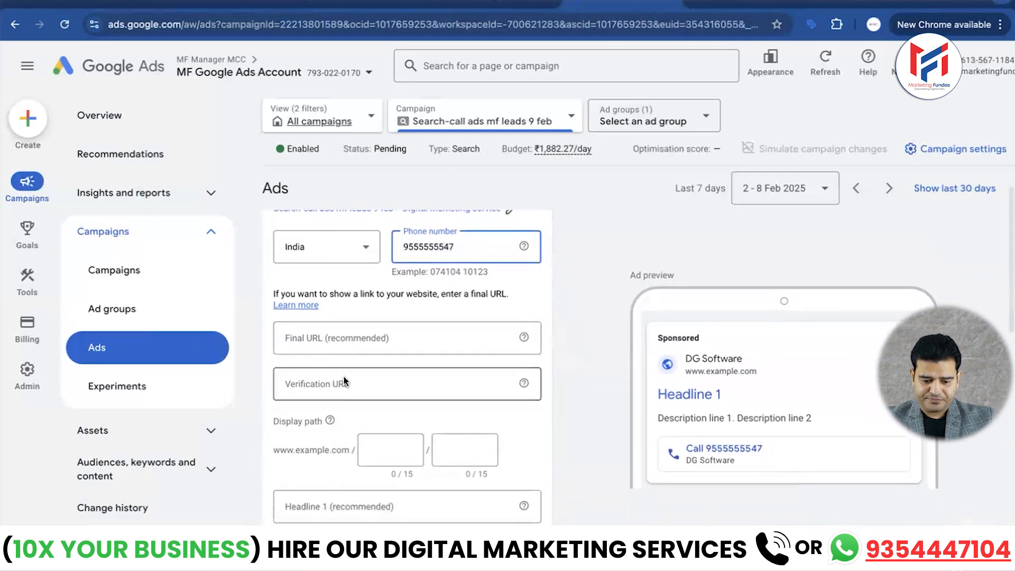
{"action": "left_click", "coordinate": [361, 331]}
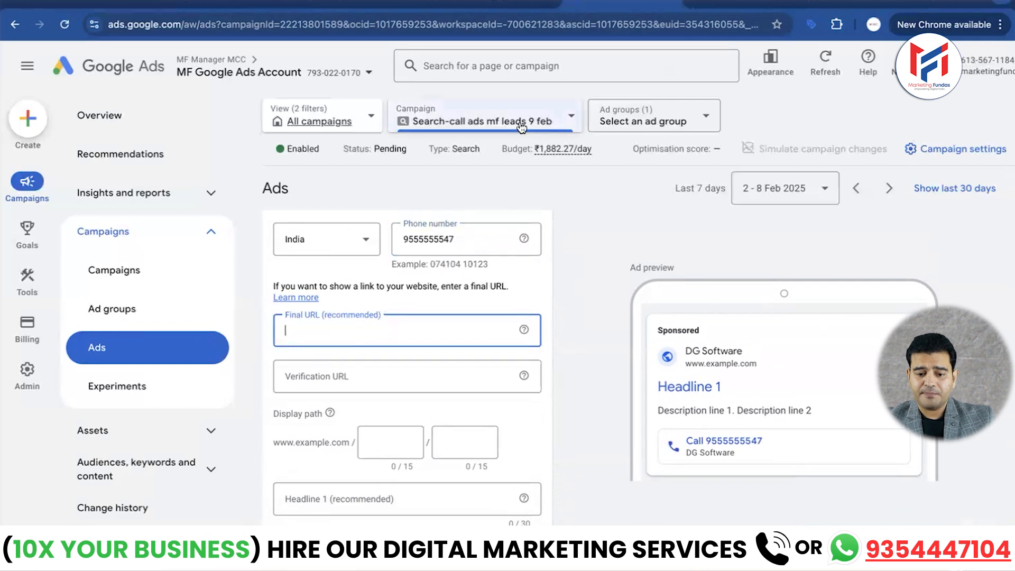
{"action": "left_click", "coordinate": [733, 5]}
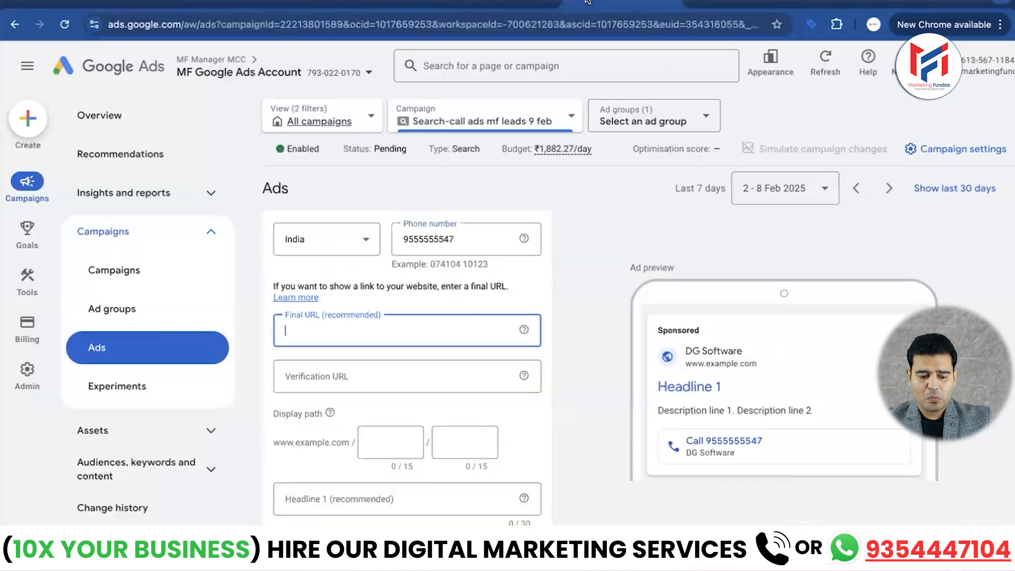
{"action": "left_click", "coordinate": [589, 2]}
{"action": "type", "text": "https://marketingfundas.co.in/"}
{"action": "scroll", "coordinate": [343, 307], "scroll_direction": "down", "scroll_amount": 2}
{"action": "left_click", "coordinate": [398, 298]}
{"action": "type", "text": "https://marketingfundas.co.in/"}
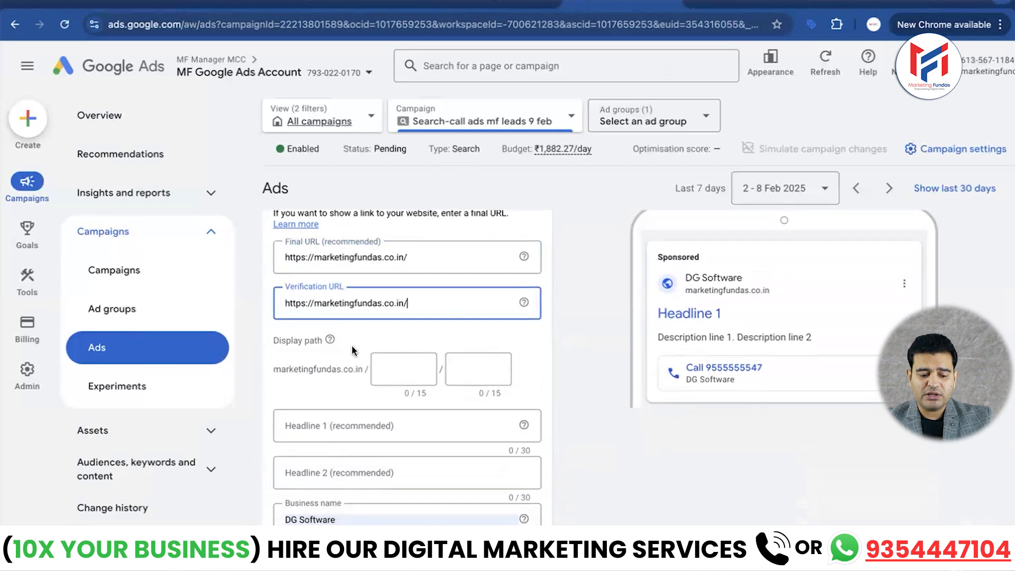
- Set the call ad's display path to "digital" and "marketing"
{"action": "scroll", "coordinate": [354, 350], "scroll_direction": "down", "scroll_amount": 1}
{"action": "left_click", "coordinate": [414, 322]}
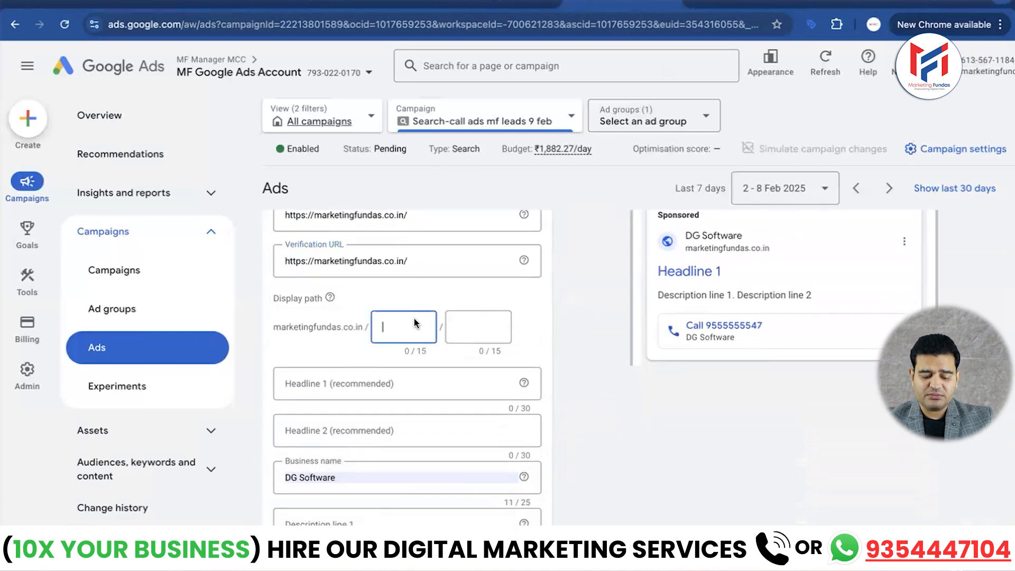
{"action": "type", "text": "digital"}
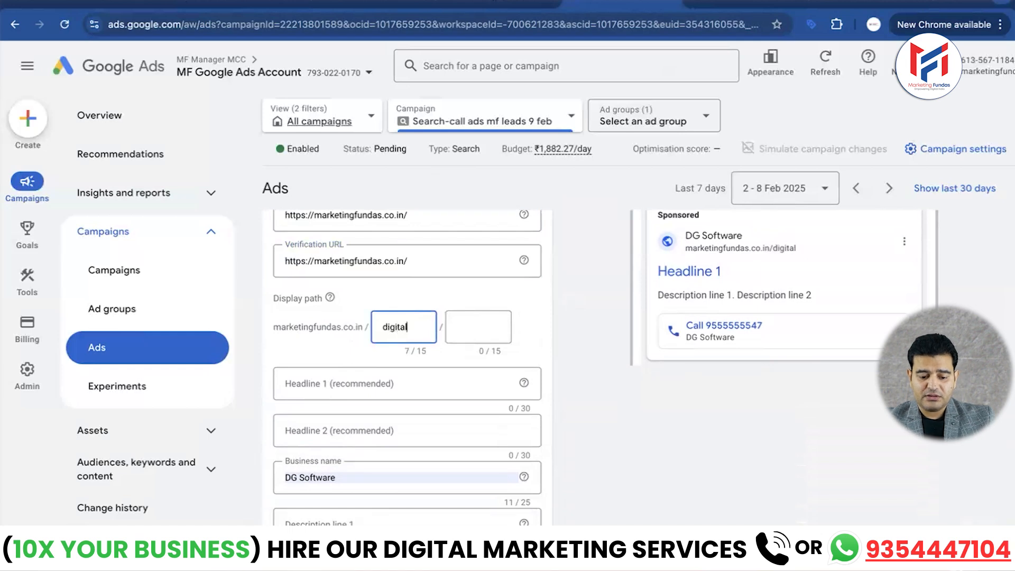
{"action": "key", "text": "Tab"}
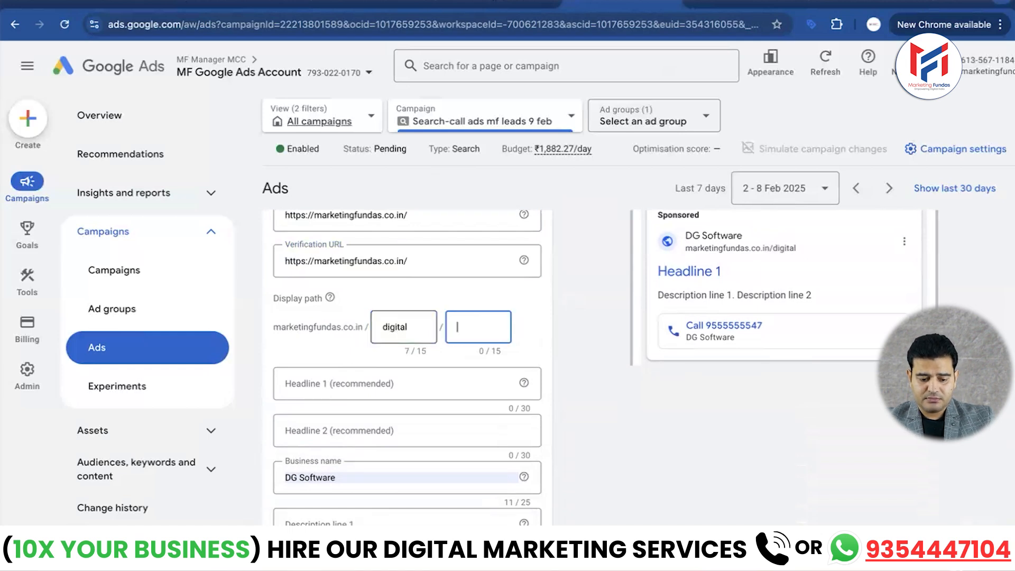
{"action": "type", "text": "marketin"}
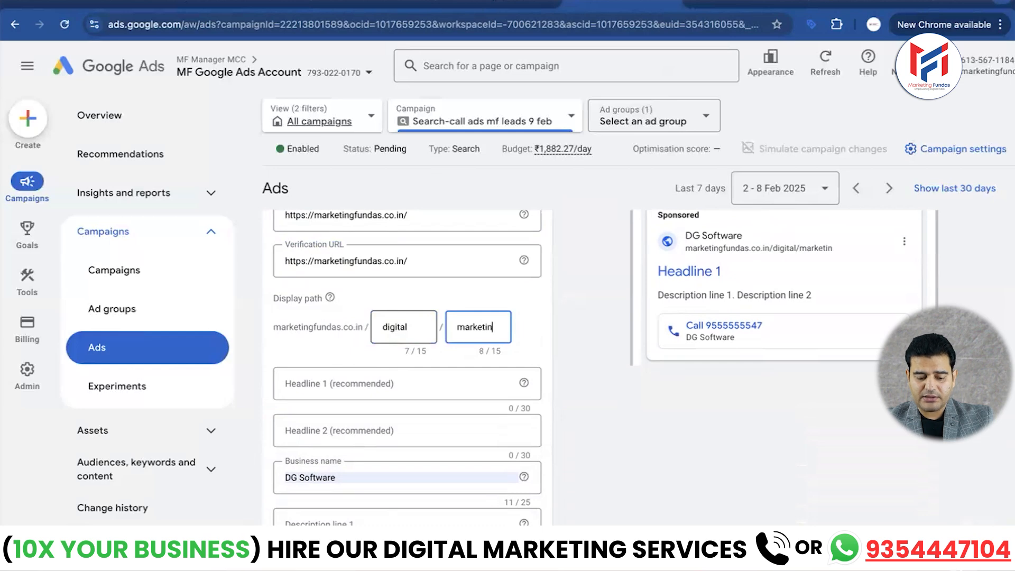
{"action": "type", "text": "g"}
- Copy "Master Digital Marketing Now" from the Call Ads Campaign Google Doc into the call ad's Headline 1
{"action": "scroll", "coordinate": [353, 346], "scroll_direction": "down", "scroll_amount": 2}
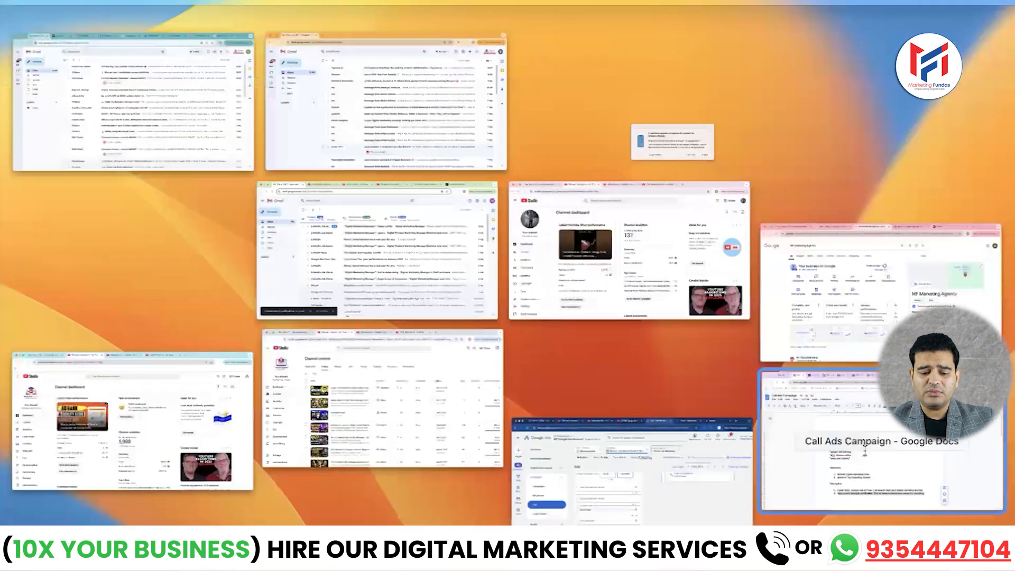
{"action": "left_click", "coordinate": [865, 452]}
{"action": "scroll", "coordinate": [378, 382], "scroll_direction": "down", "scroll_amount": 1}
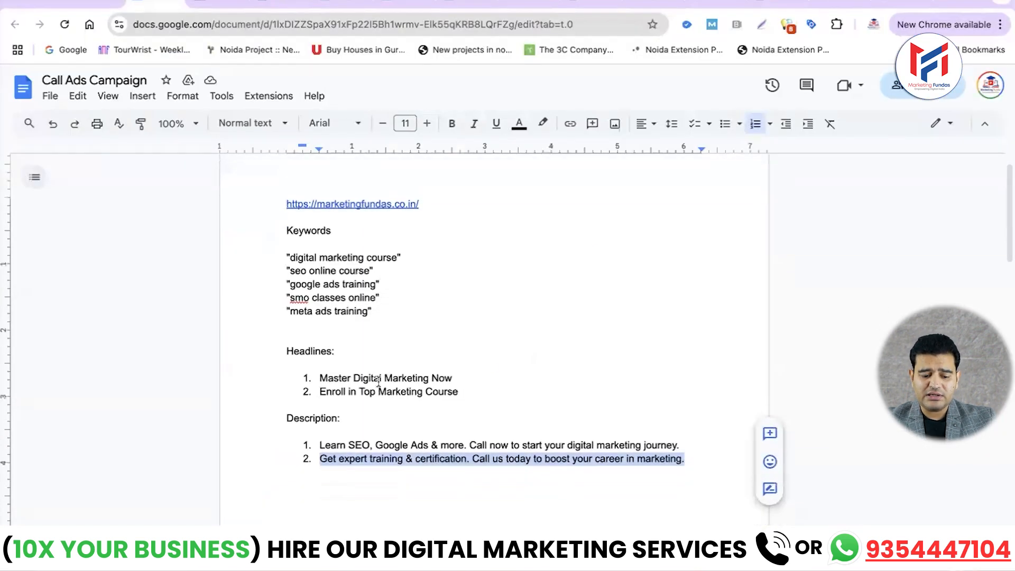
{"action": "left_click", "coordinate": [450, 377]}
{"action": "left_click_drag", "start_coordinate": [450, 377], "coordinate": [322, 377]}
{"action": "key", "text": "ctrl+c"}
{"action": "key", "text": "ctrl+Up"}
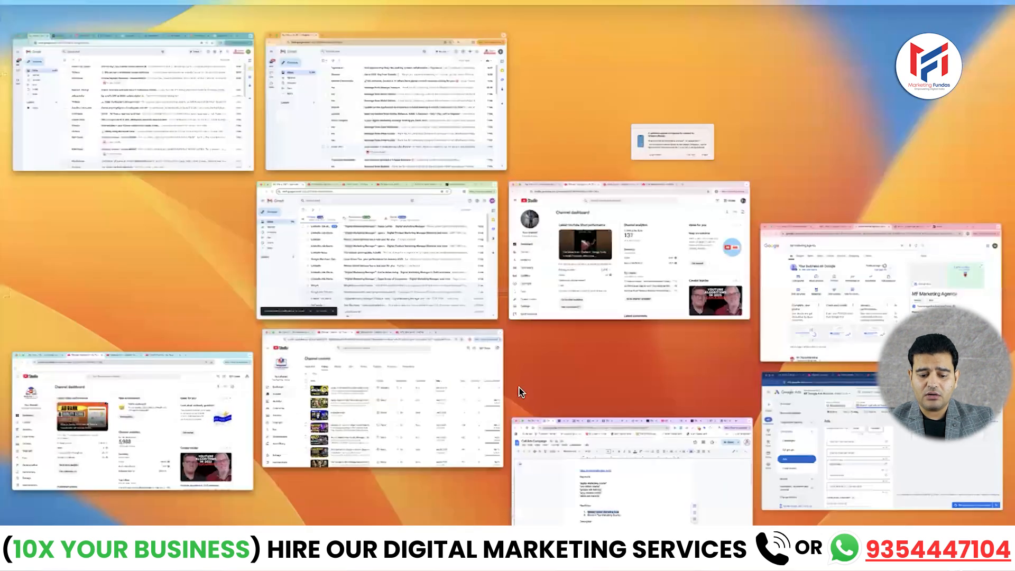
{"action": "left_click", "coordinate": [809, 444]}
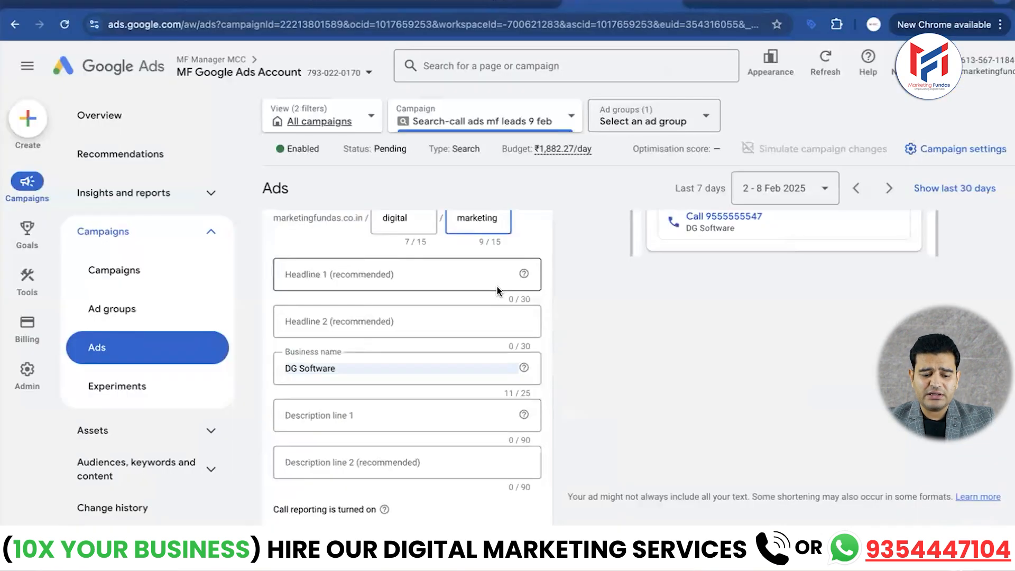
{"action": "left_click", "coordinate": [424, 274]}
{"action": "key", "text": "ctrl+v"}
- Copy "Enroll in Top Marketing Course" from the Call Ads Campaign Google Doc into the call ad's Headline 2
{"action": "left_click", "coordinate": [477, 313]}
{"action": "key", "text": "ctrl+Up"}
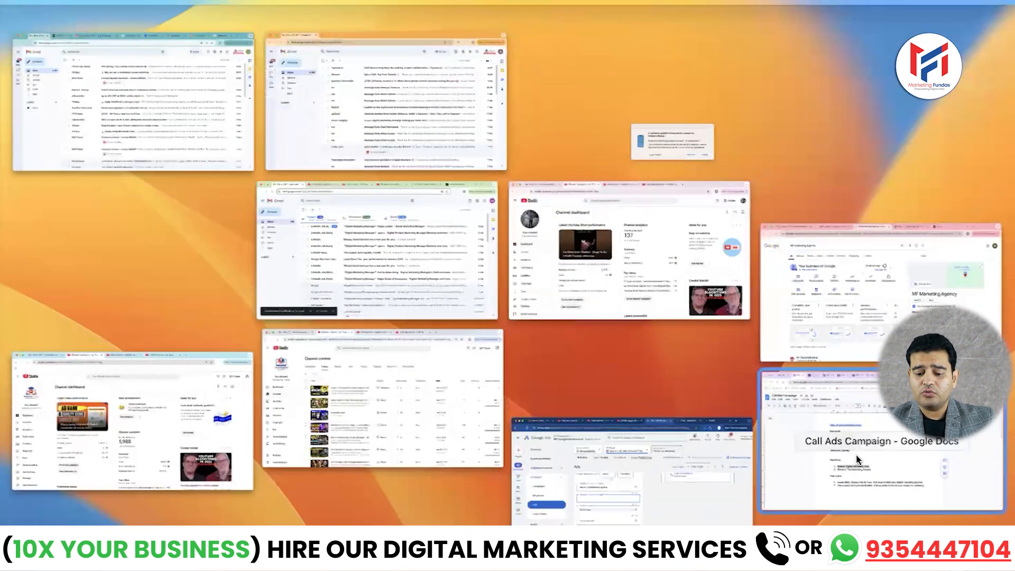
{"action": "left_click", "coordinate": [856, 458]}
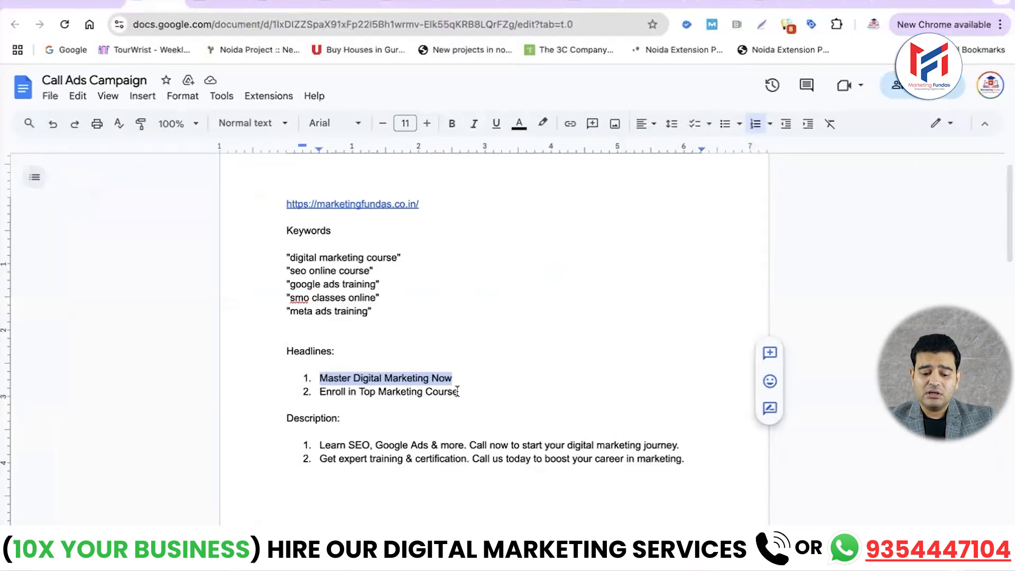
{"action": "left_click_drag", "start_coordinate": [459, 392], "coordinate": [322, 395]}
{"action": "key", "text": "super+c"}
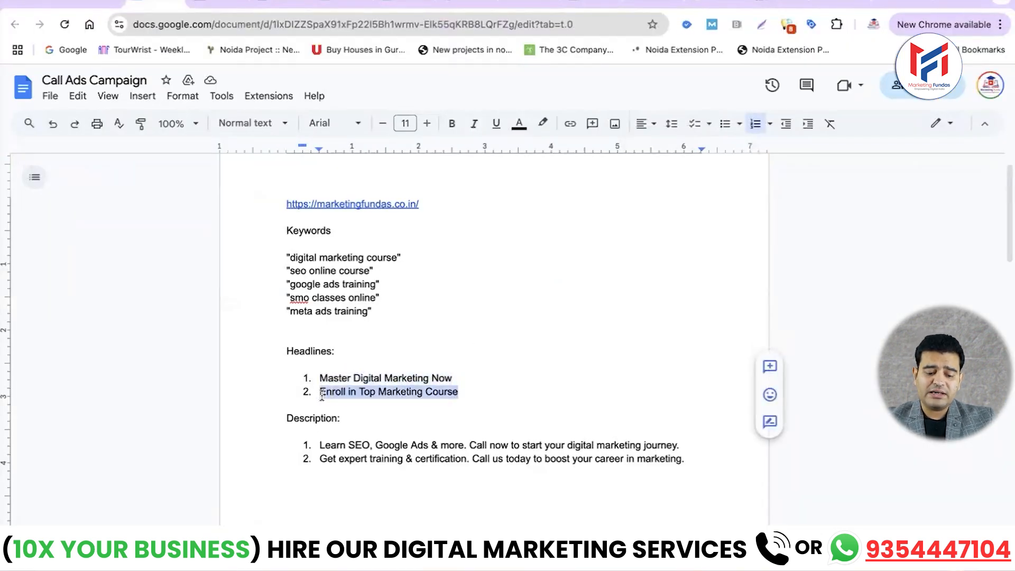
{"action": "key", "text": "ctrl+Up"}
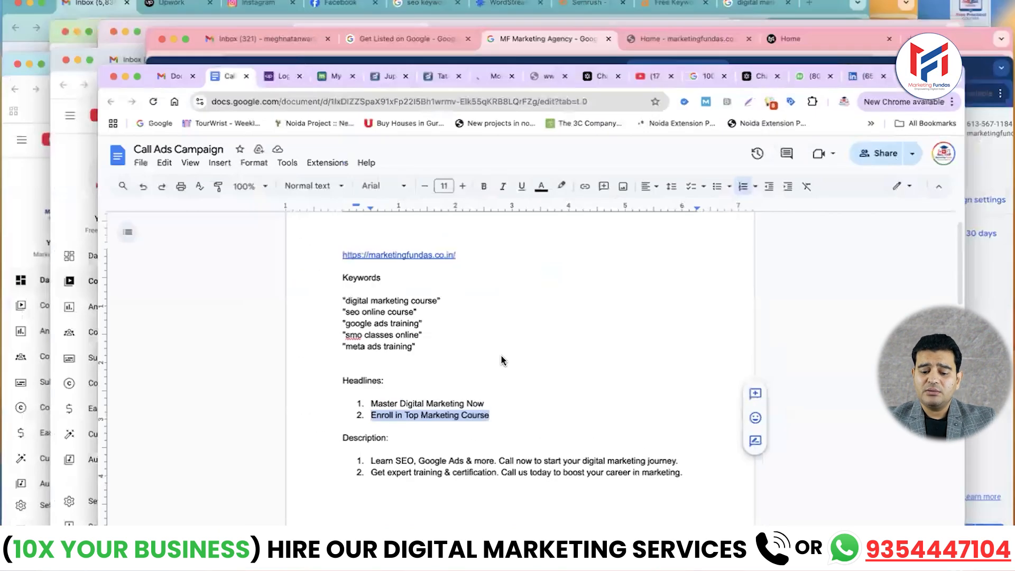
{"action": "left_click", "coordinate": [841, 444]}
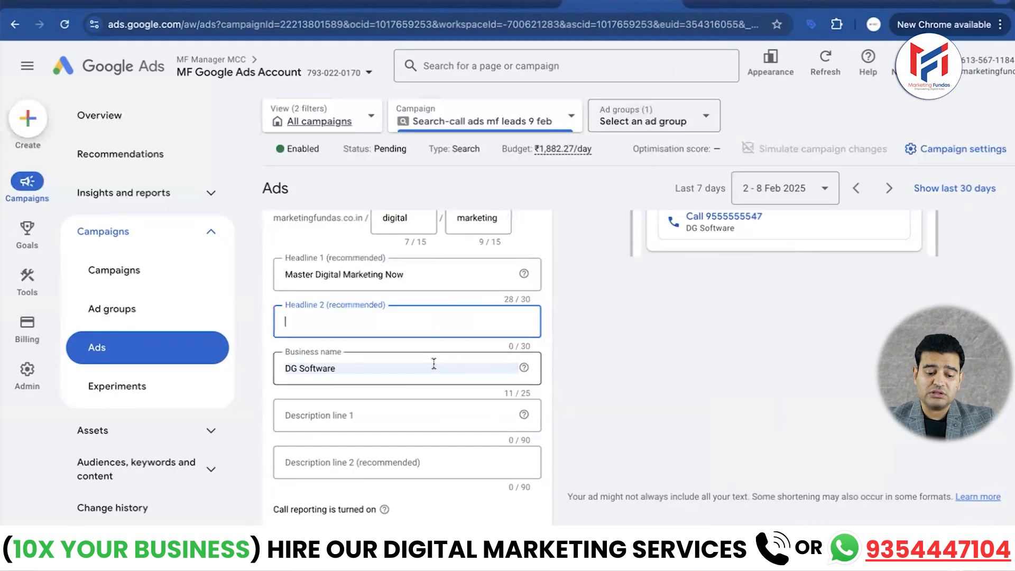
{"action": "left_click", "coordinate": [586, 379]}
{"action": "key", "text": "super+v"}
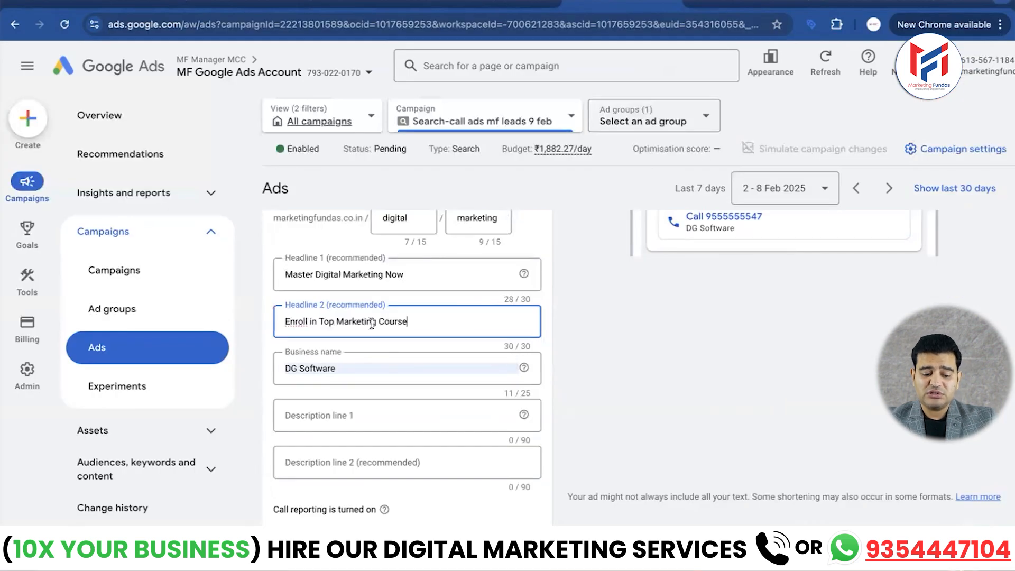
- Replace the autofilled business name of the call ad with "Marketing Fundas"
{"action": "triple_click", "coordinate": [352, 368]}
{"action": "left_click", "coordinate": [354, 366]}
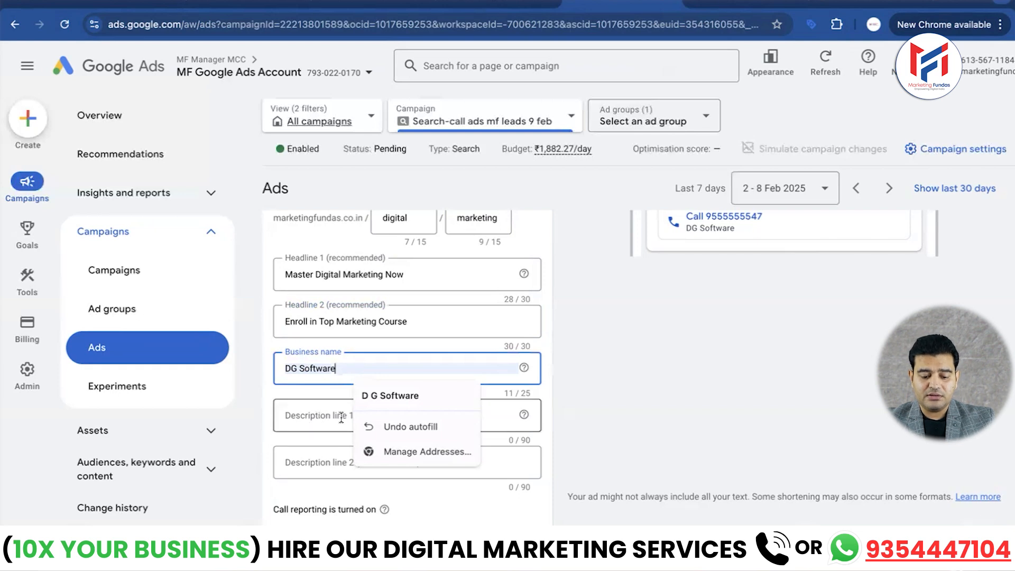
{"action": "left_click", "coordinate": [388, 423]}
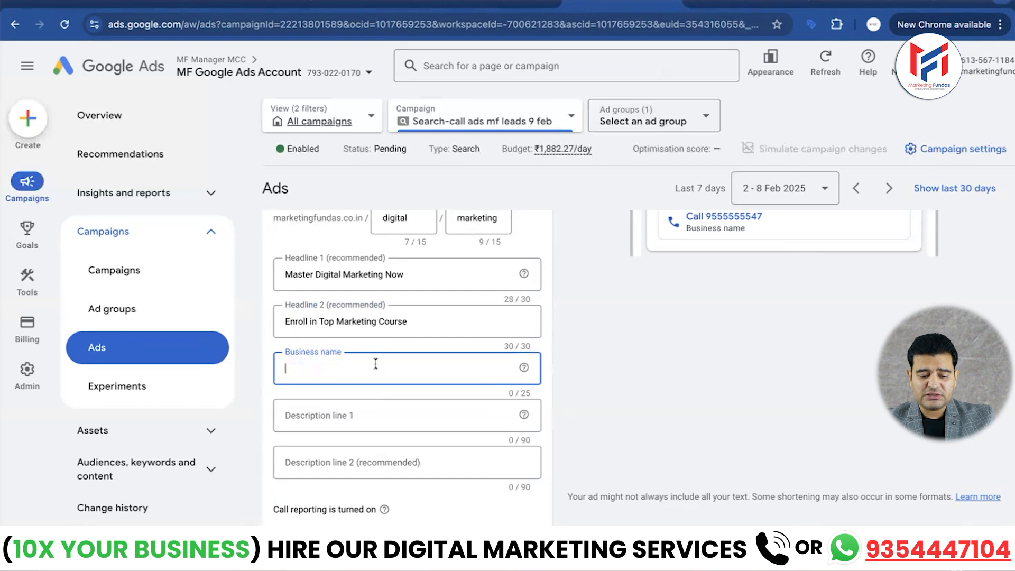
{"action": "type", "text": "Mar"}
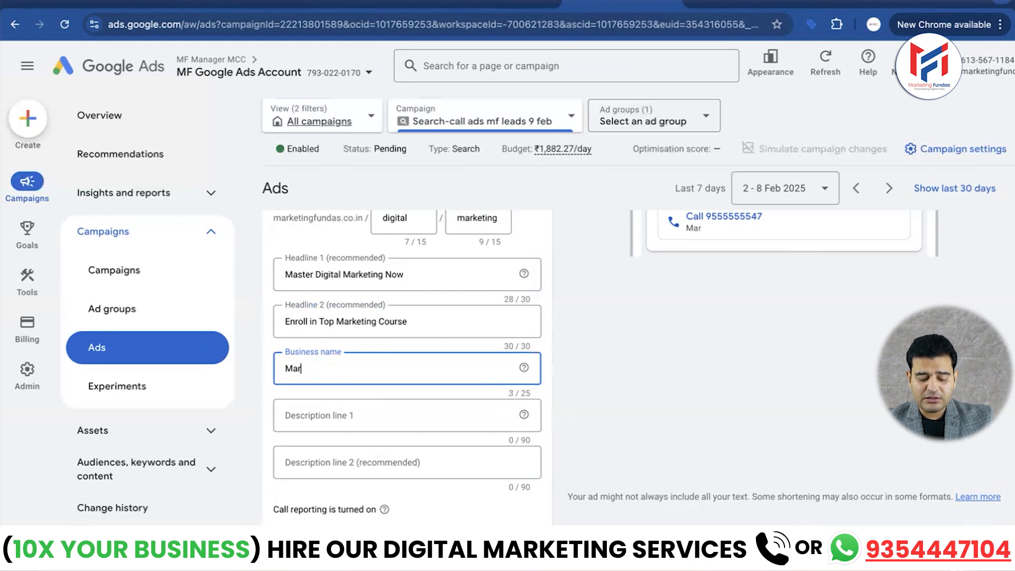
{"action": "type", "text": "keting Fundas"}
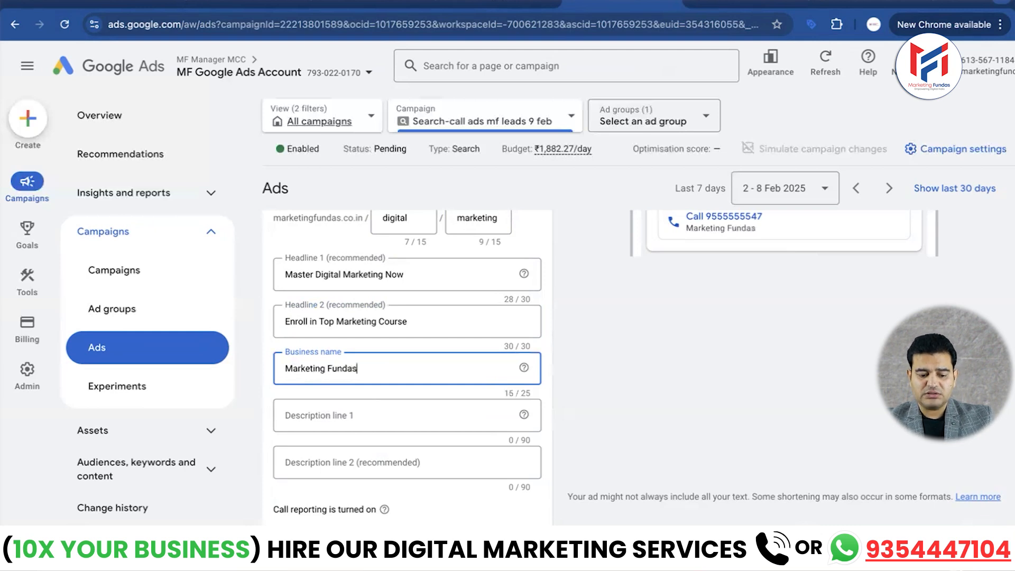
- Copy "Learn SEO, Google Ads & more. Call now to start your digital marketing journey." from the Call Ads Campaign Google Doc into Description line 1
{"action": "scroll", "coordinate": [392, 363], "scroll_direction": "down", "scroll_amount": 2}
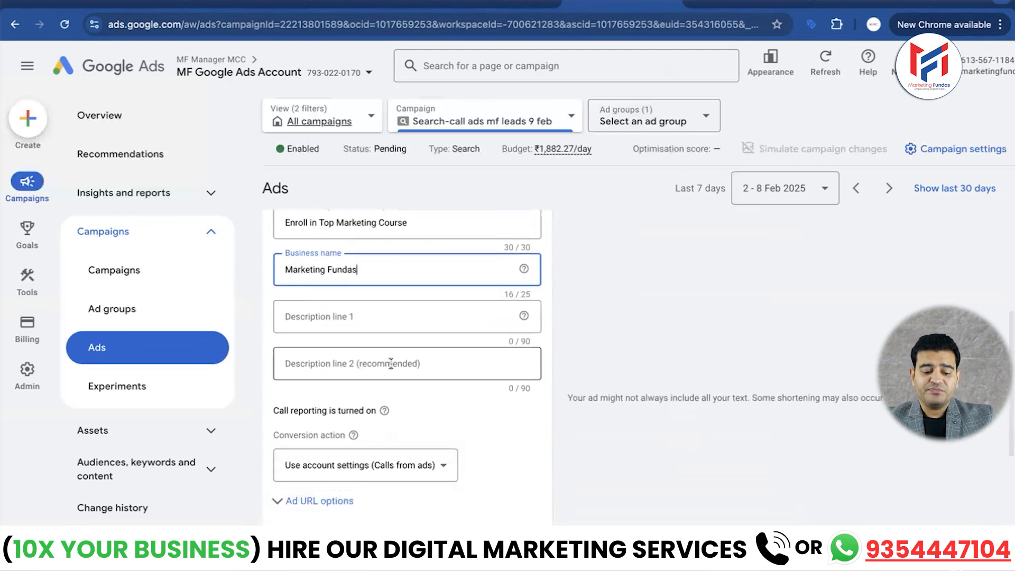
{"action": "left_click", "coordinate": [366, 320]}
{"action": "key", "text": "ctrl+Up"}
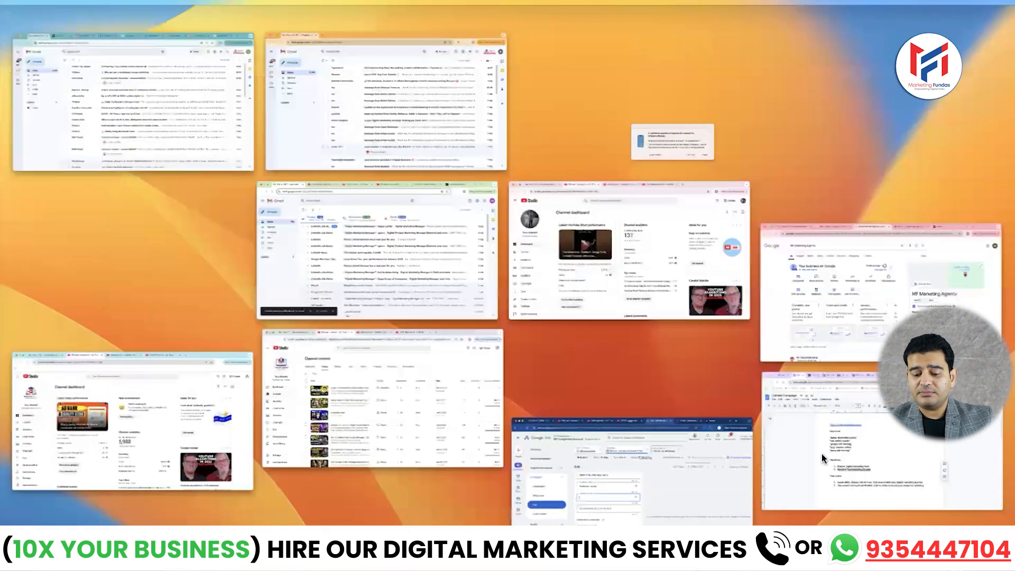
{"action": "left_click", "coordinate": [873, 469]}
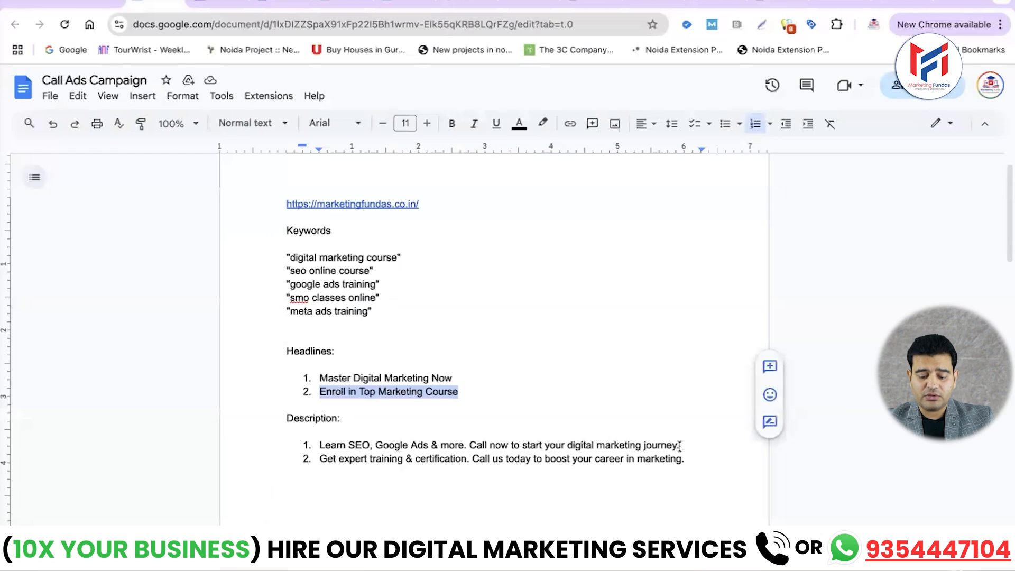
{"action": "left_click_drag", "start_coordinate": [680, 445], "coordinate": [321, 447]}
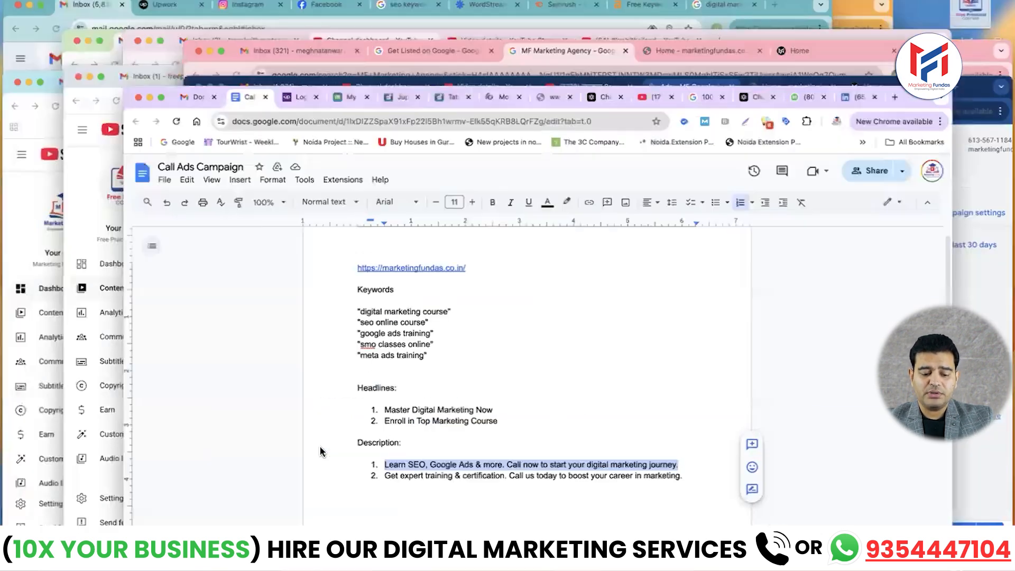
{"action": "key", "text": "ctrl+Up"}
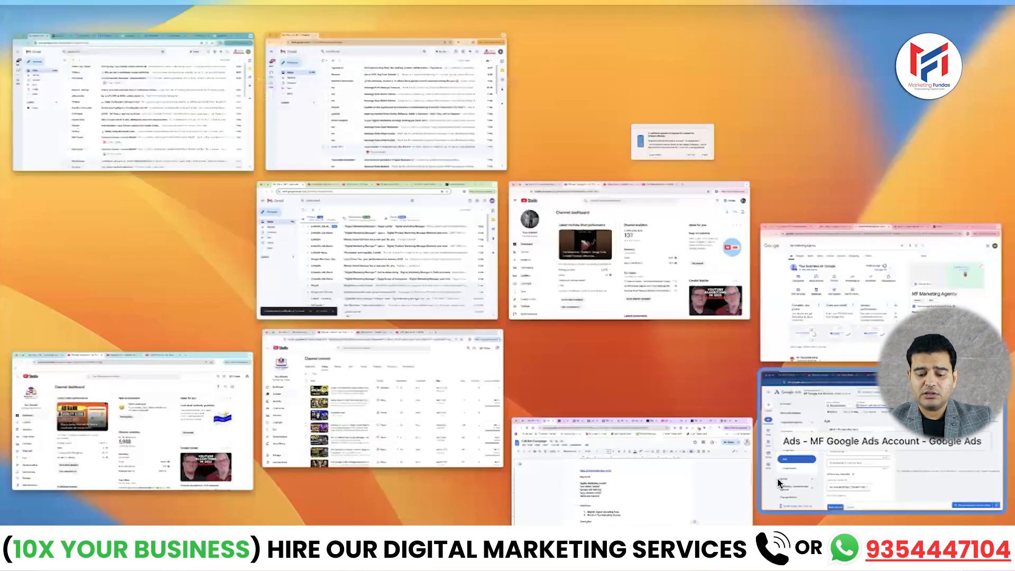
{"action": "left_click", "coordinate": [880, 462]}
{"action": "key", "text": "super+v"}
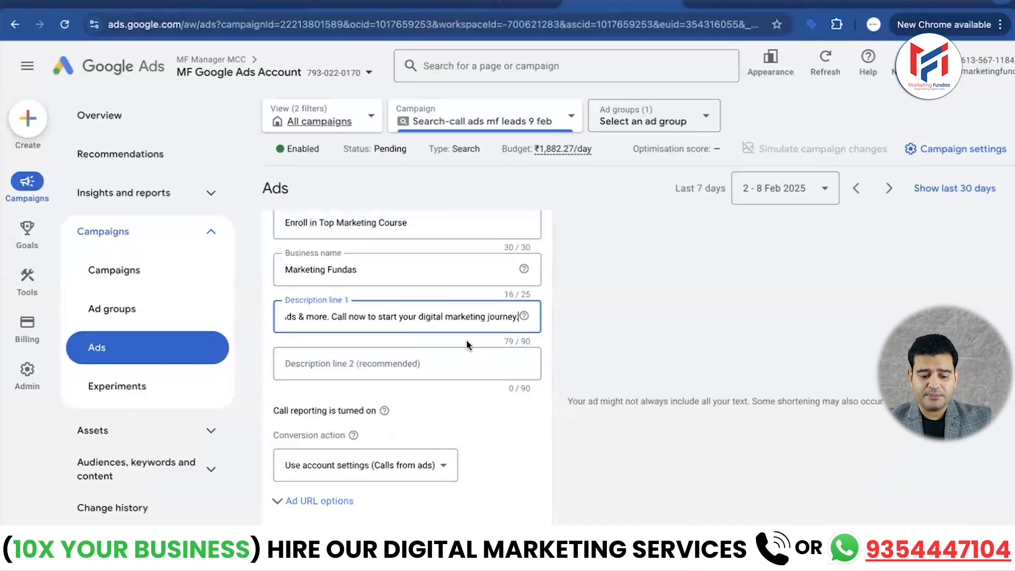
- Copy "Get expert training & certification. Call us today to boost your career in marketing." from the Call Ads Campaign Google Doc into Description line 2
{"action": "left_click", "coordinate": [421, 368]}
{"action": "key", "text": "ctrl+Up"}
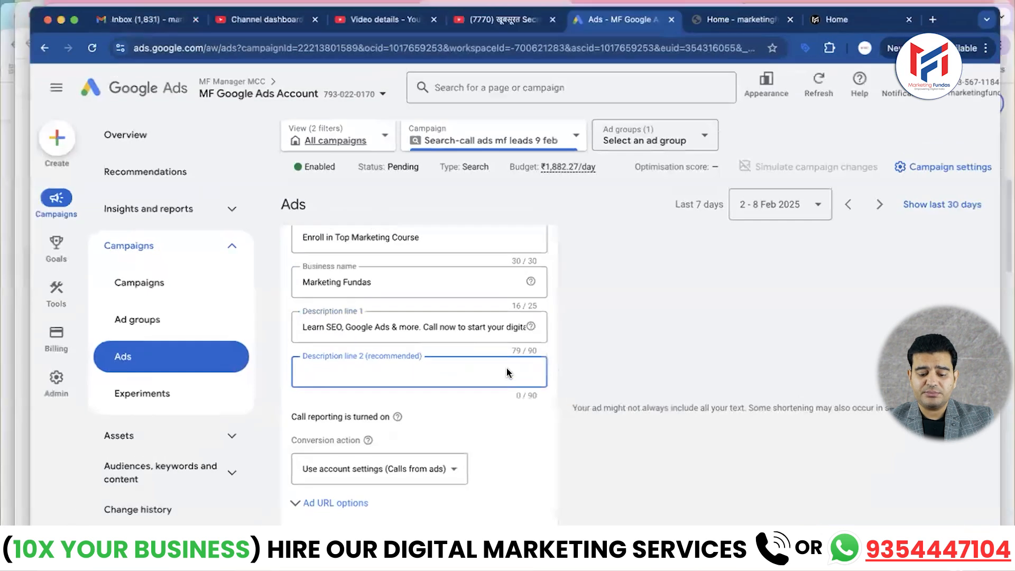
{"action": "left_click", "coordinate": [766, 423]}
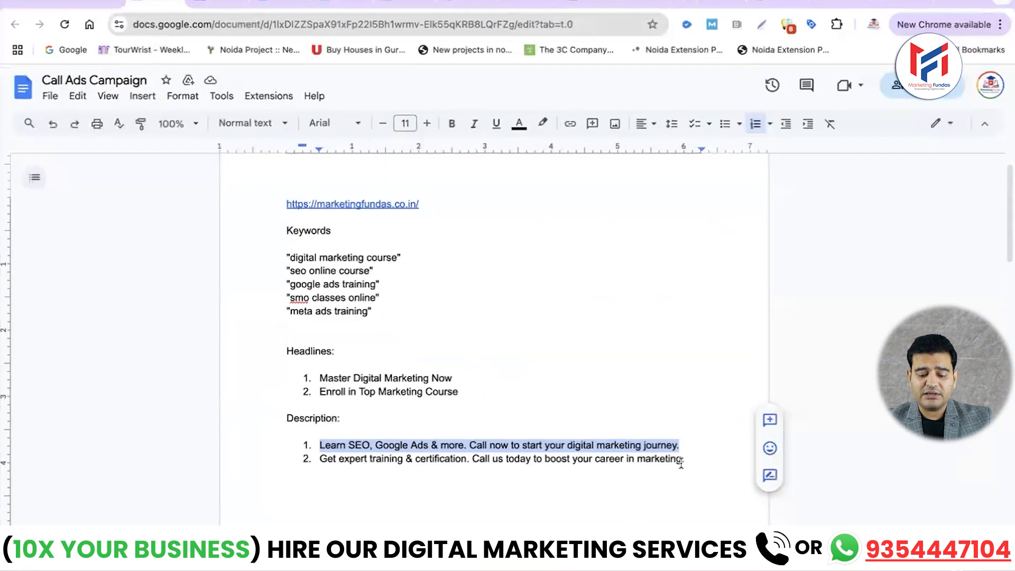
{"action": "left_click_drag", "start_coordinate": [684, 460], "coordinate": [320, 463]}
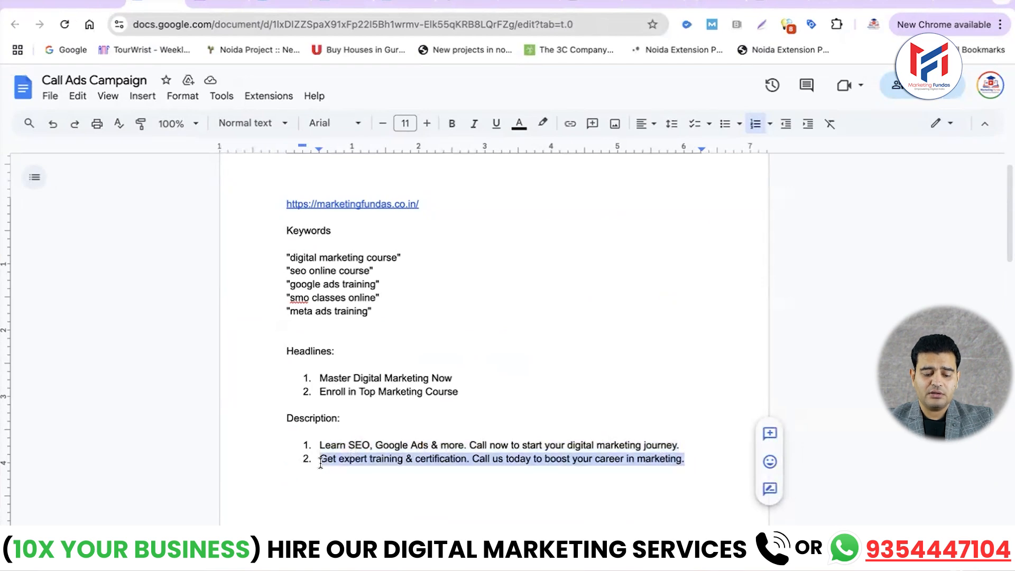
{"action": "key", "text": "ctrl+Up"}
{"action": "left_click", "coordinate": [824, 429]}
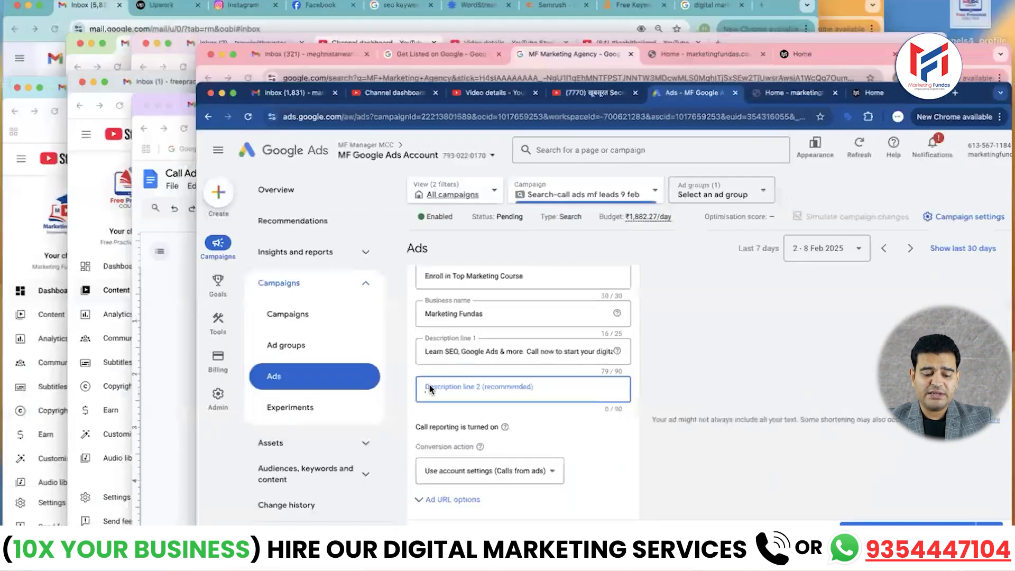
{"action": "key", "text": "super+v"}
- Save the new call ad with the account-settings conversion action and check its status details in the ads list
{"action": "scroll", "coordinate": [426, 377], "scroll_direction": "down", "scroll_amount": 2}
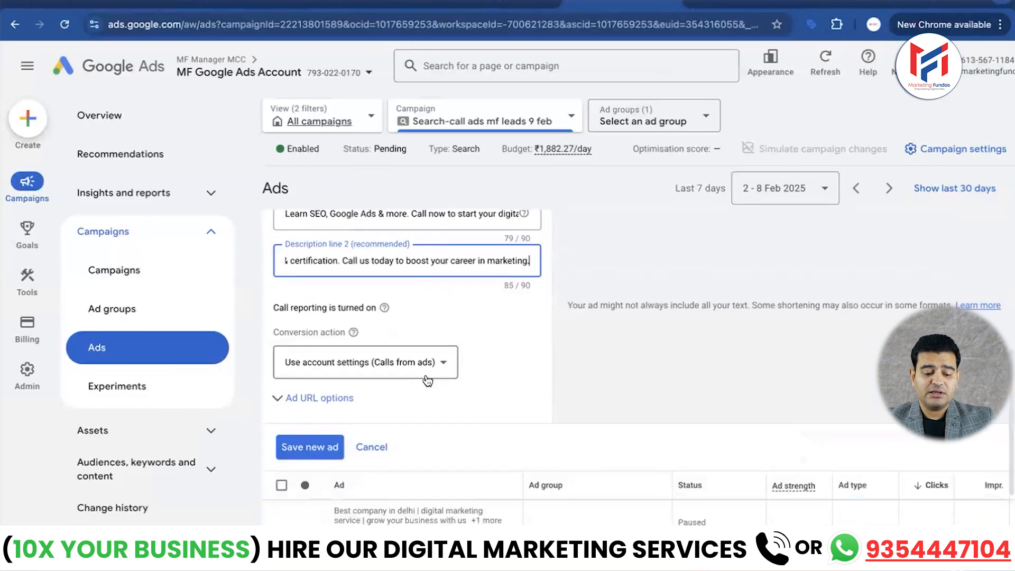
{"action": "scroll", "coordinate": [426, 378], "scroll_direction": "down", "scroll_amount": 3}
{"action": "scroll", "coordinate": [289, 339], "scroll_direction": "up", "scroll_amount": 2}
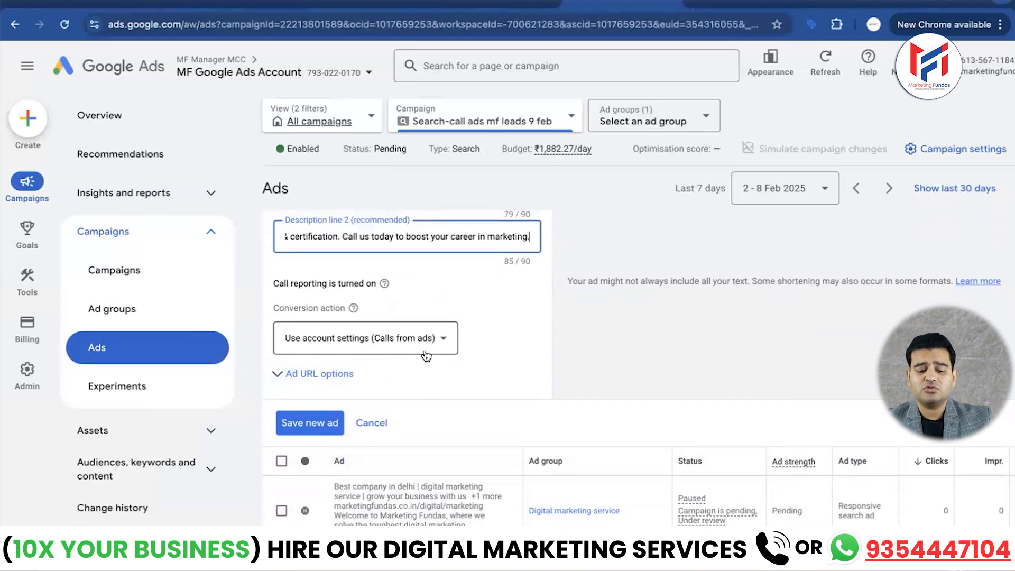
{"action": "scroll", "coordinate": [437, 341], "scroll_direction": "down", "scroll_amount": 1}
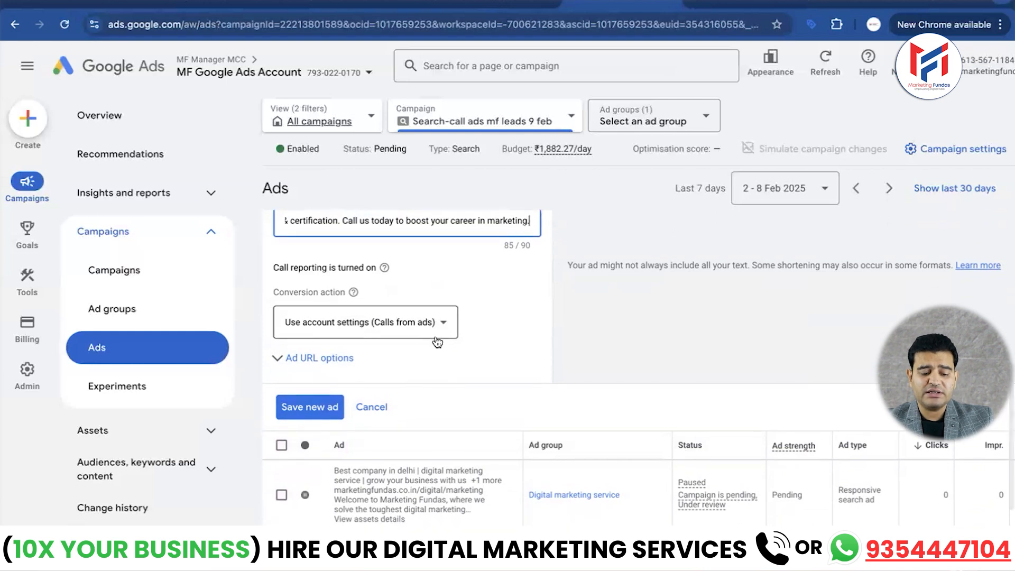
{"action": "scroll", "coordinate": [341, 355], "scroll_direction": "down", "scroll_amount": 3}
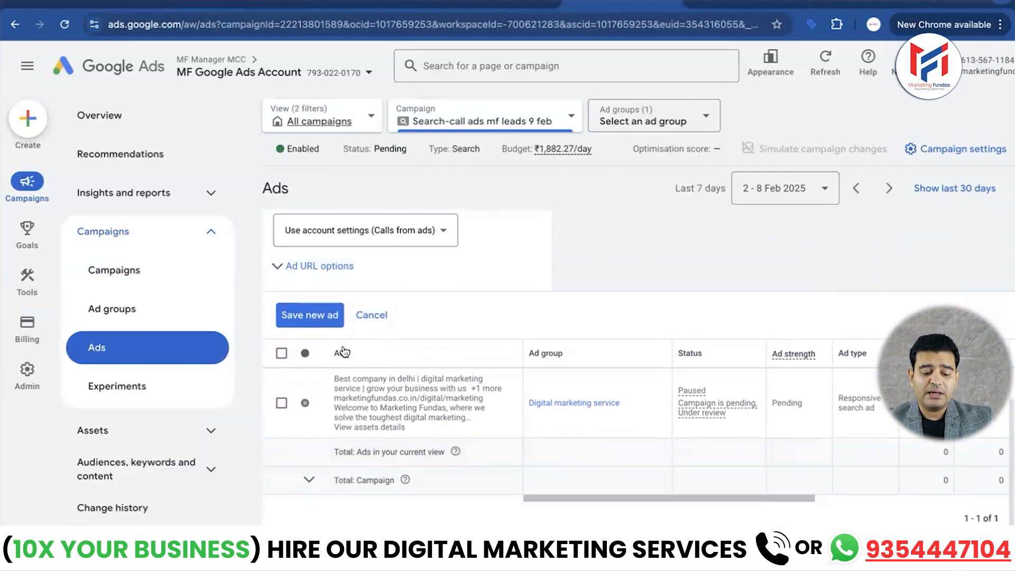
{"action": "left_click", "coordinate": [311, 316]}
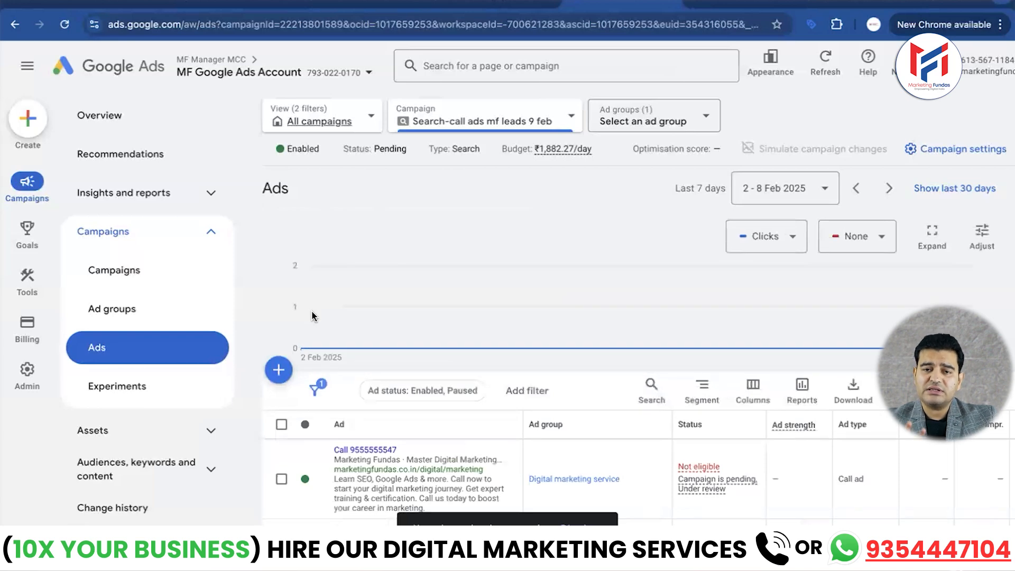
{"action": "scroll", "coordinate": [414, 367], "scroll_direction": "down", "scroll_amount": 3}
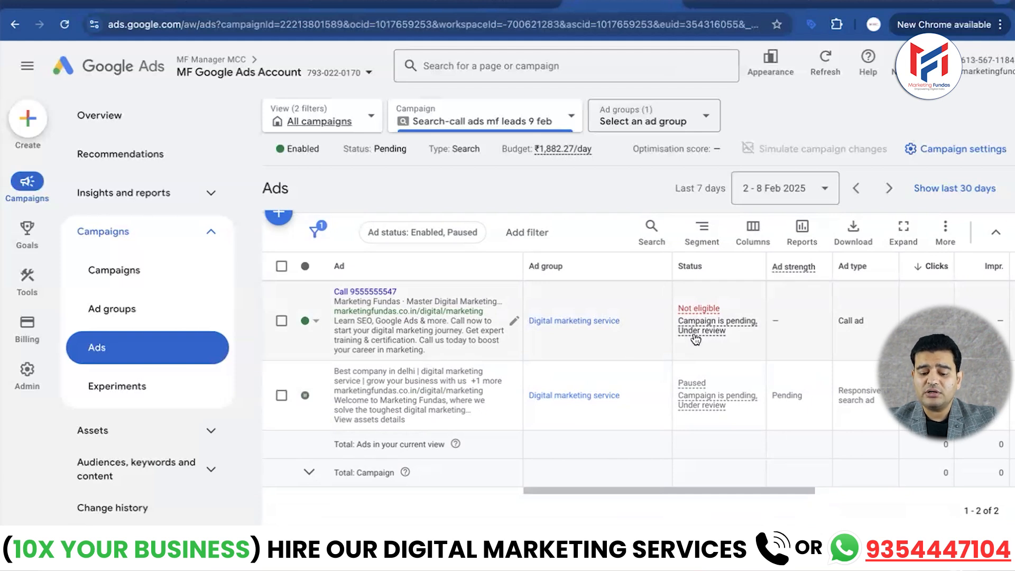
{"action": "mouse_move", "coordinate": [695, 338]}
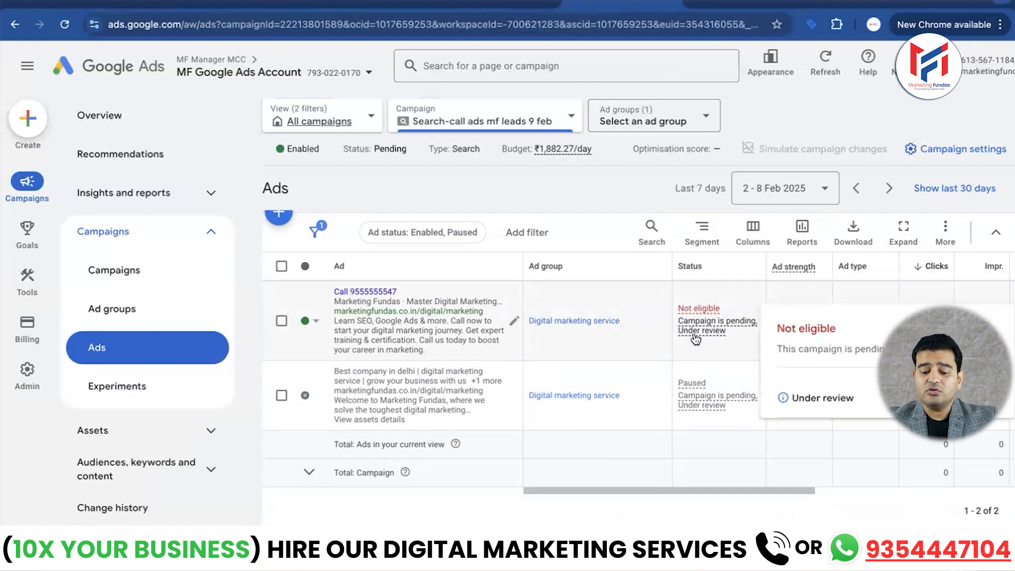